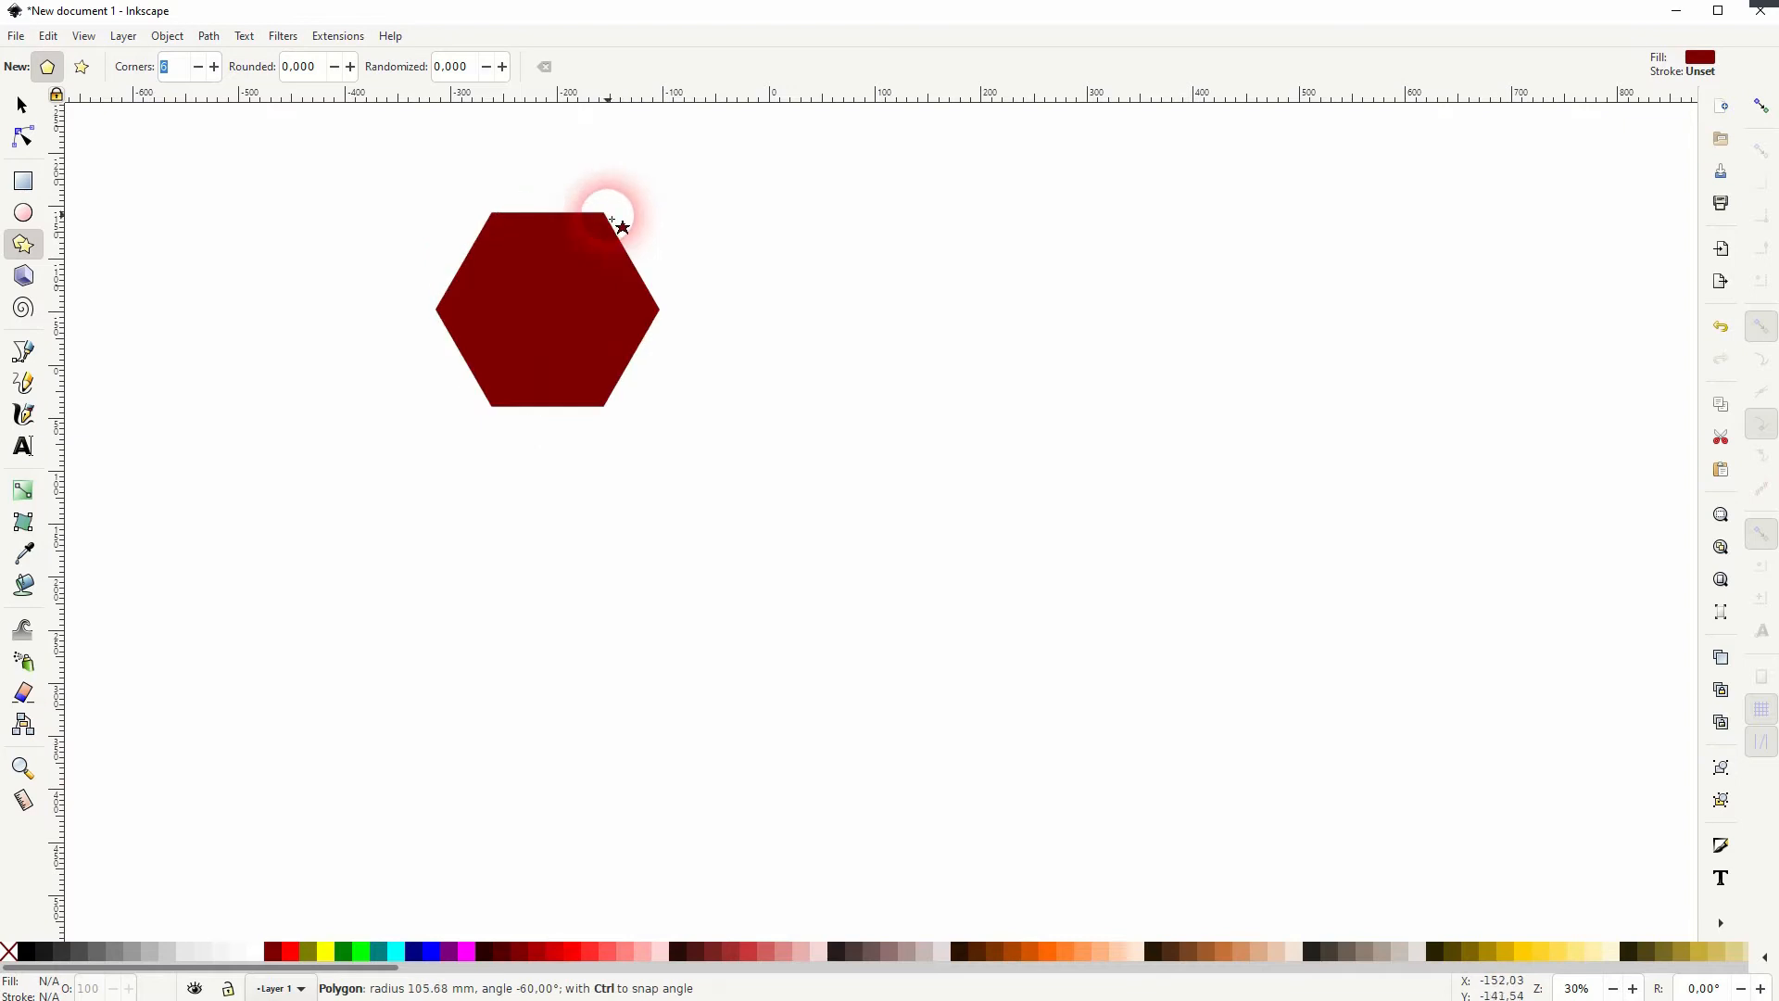
Step: Flatten the hexagon to about 76 mm high and reposition it at about X -85, Y -69 mm
{"action": "left_click", "coordinate": [22, 107]}
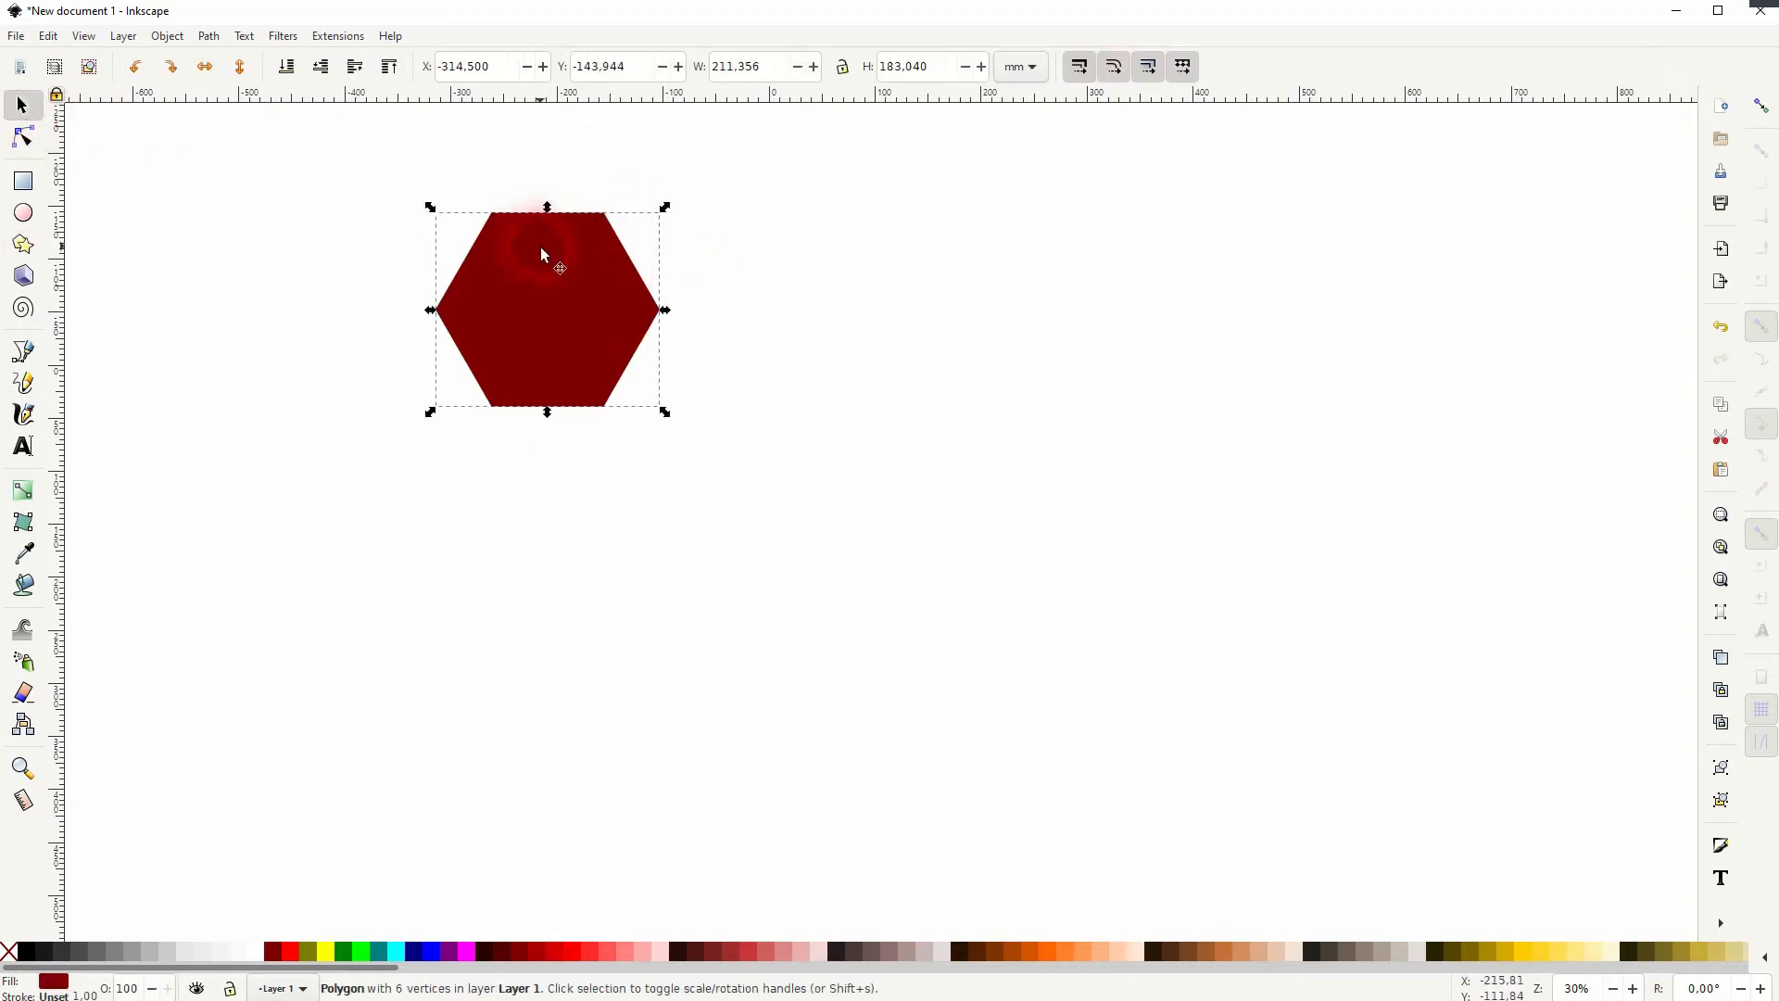
{"action": "left_click_drag", "start_coordinate": [792, 499], "coordinate": [787, 379]}
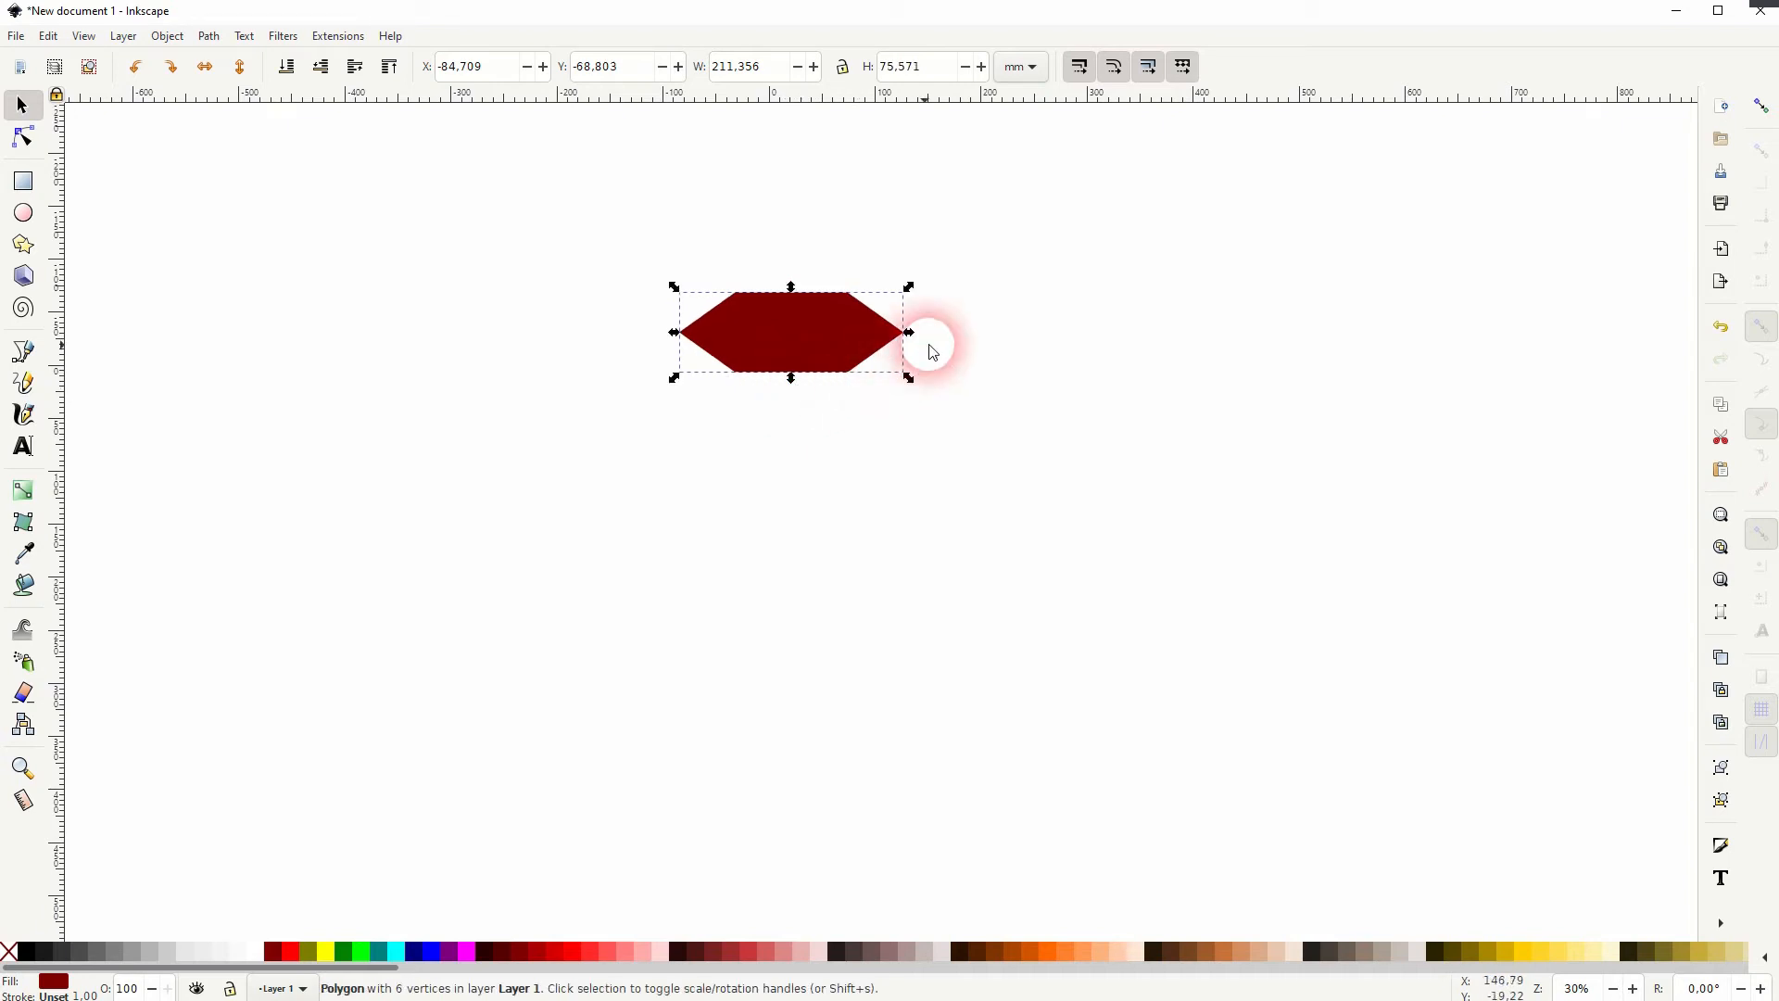
Step: Duplicate the flattened hexagon and place the copy straight below the original at about Y 168 mm
{"action": "key", "text": "ctrl+d"}
{"action": "left_click_drag", "start_coordinate": [890, 337], "coordinate": [858, 586]}
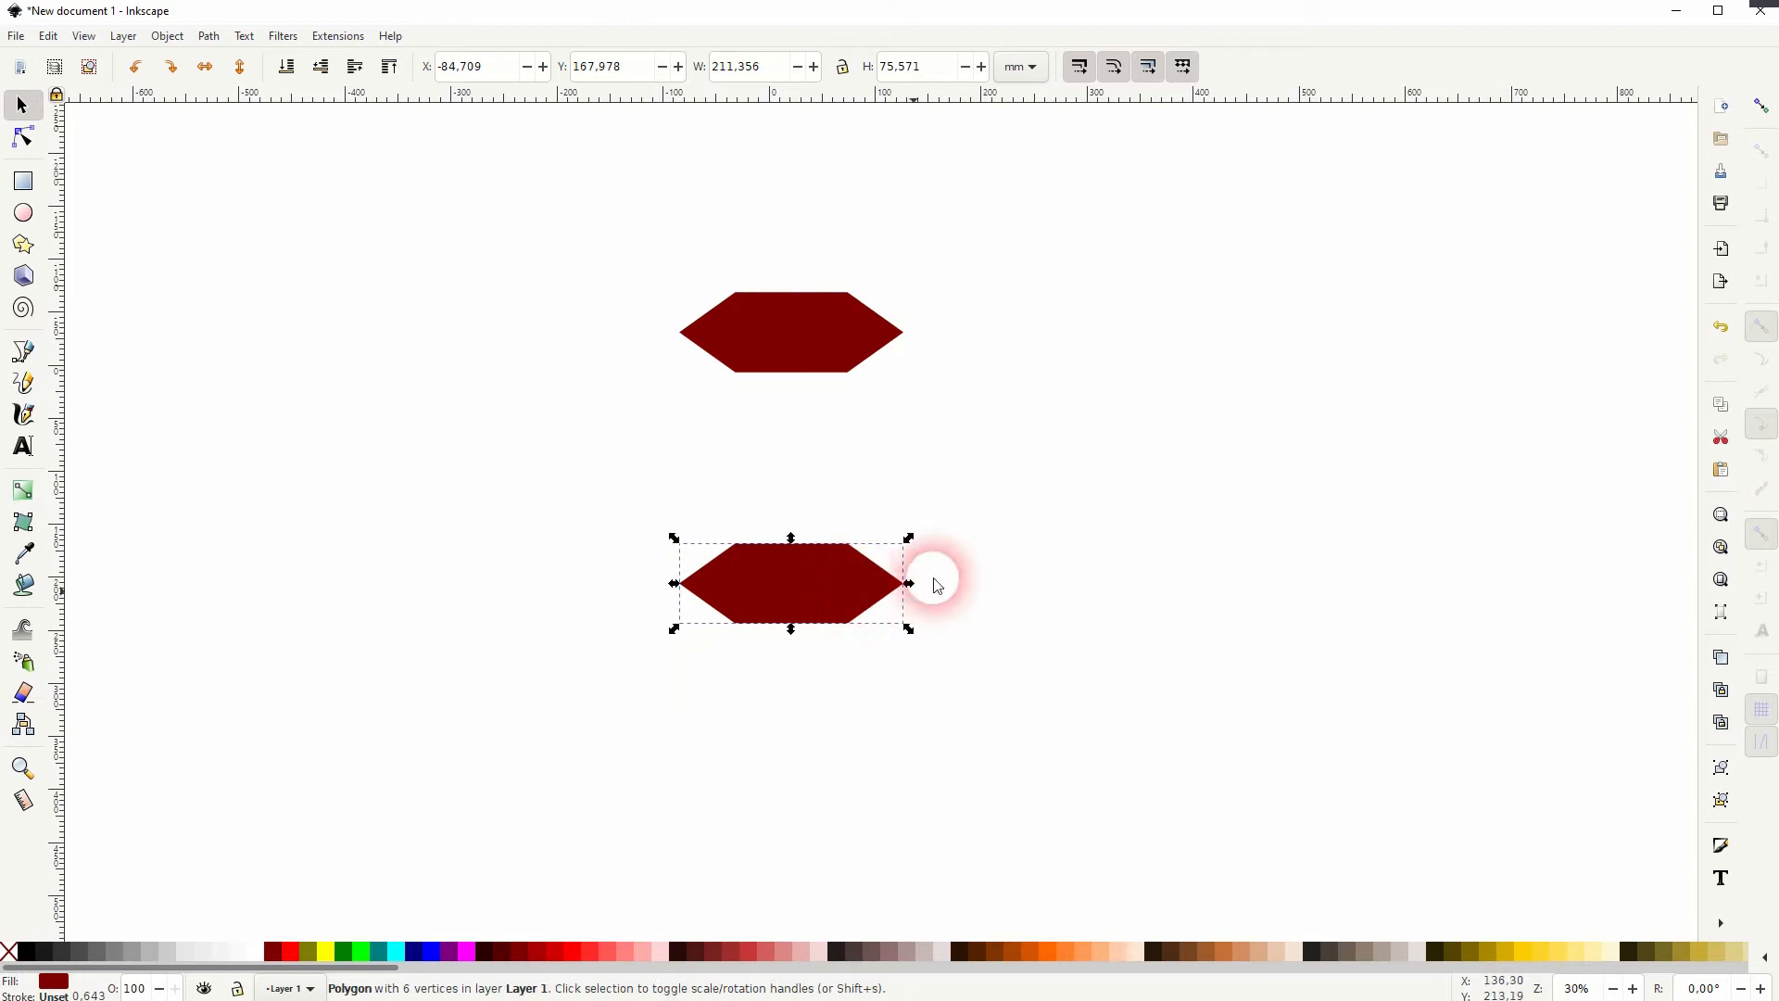
{"action": "left_click", "coordinate": [1043, 508]}
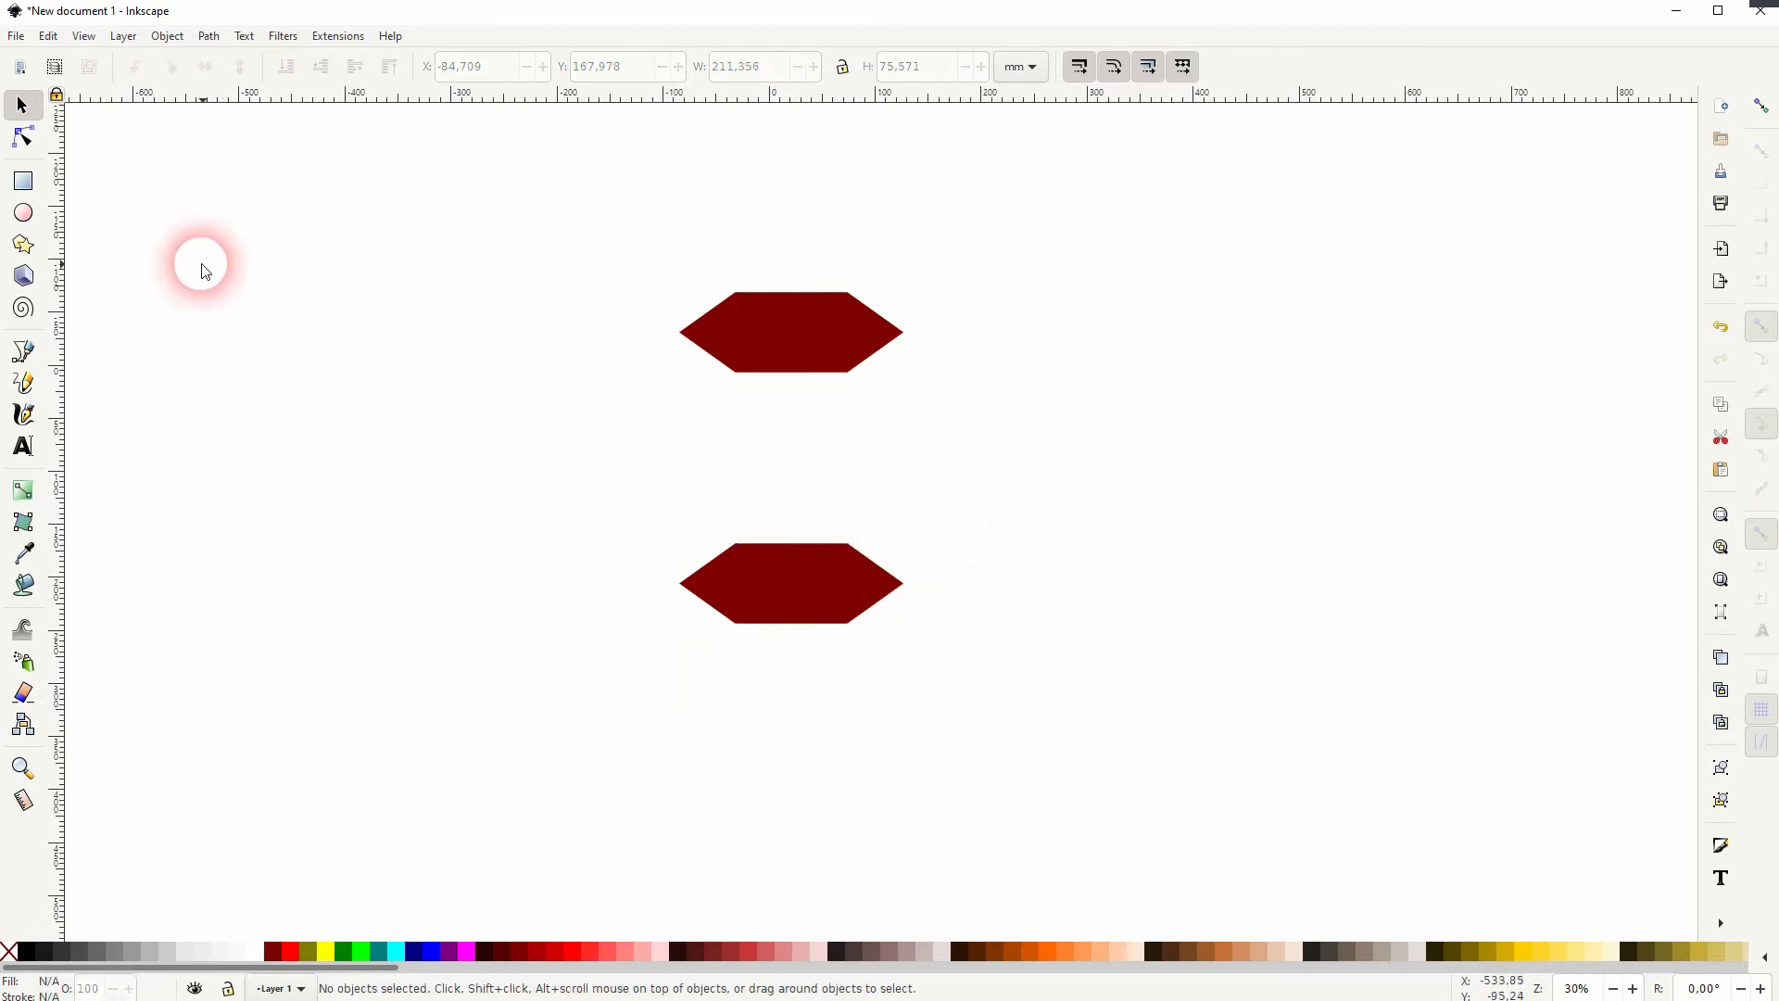
Step: Enable snapping and draw a closed four-sided path joining the left lower edges of the two hexagons with the Pen tool
{"action": "left_click", "coordinate": [23, 350]}
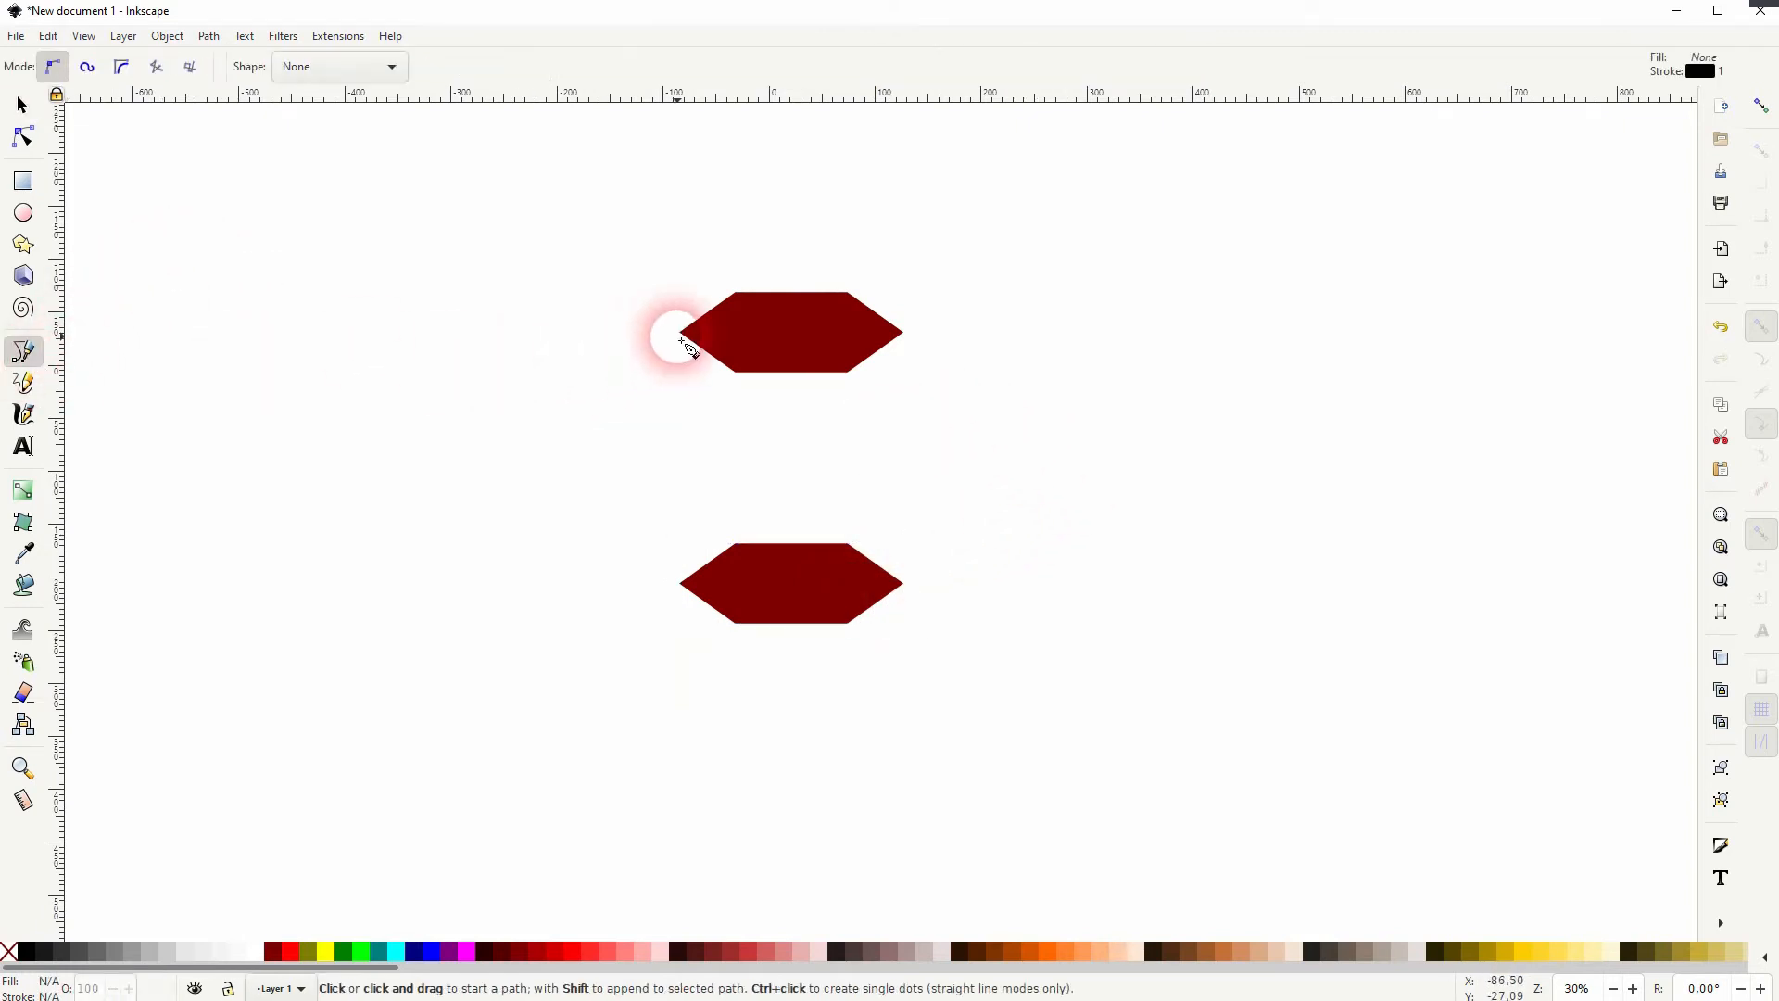
{"action": "left_click", "coordinate": [1762, 105]}
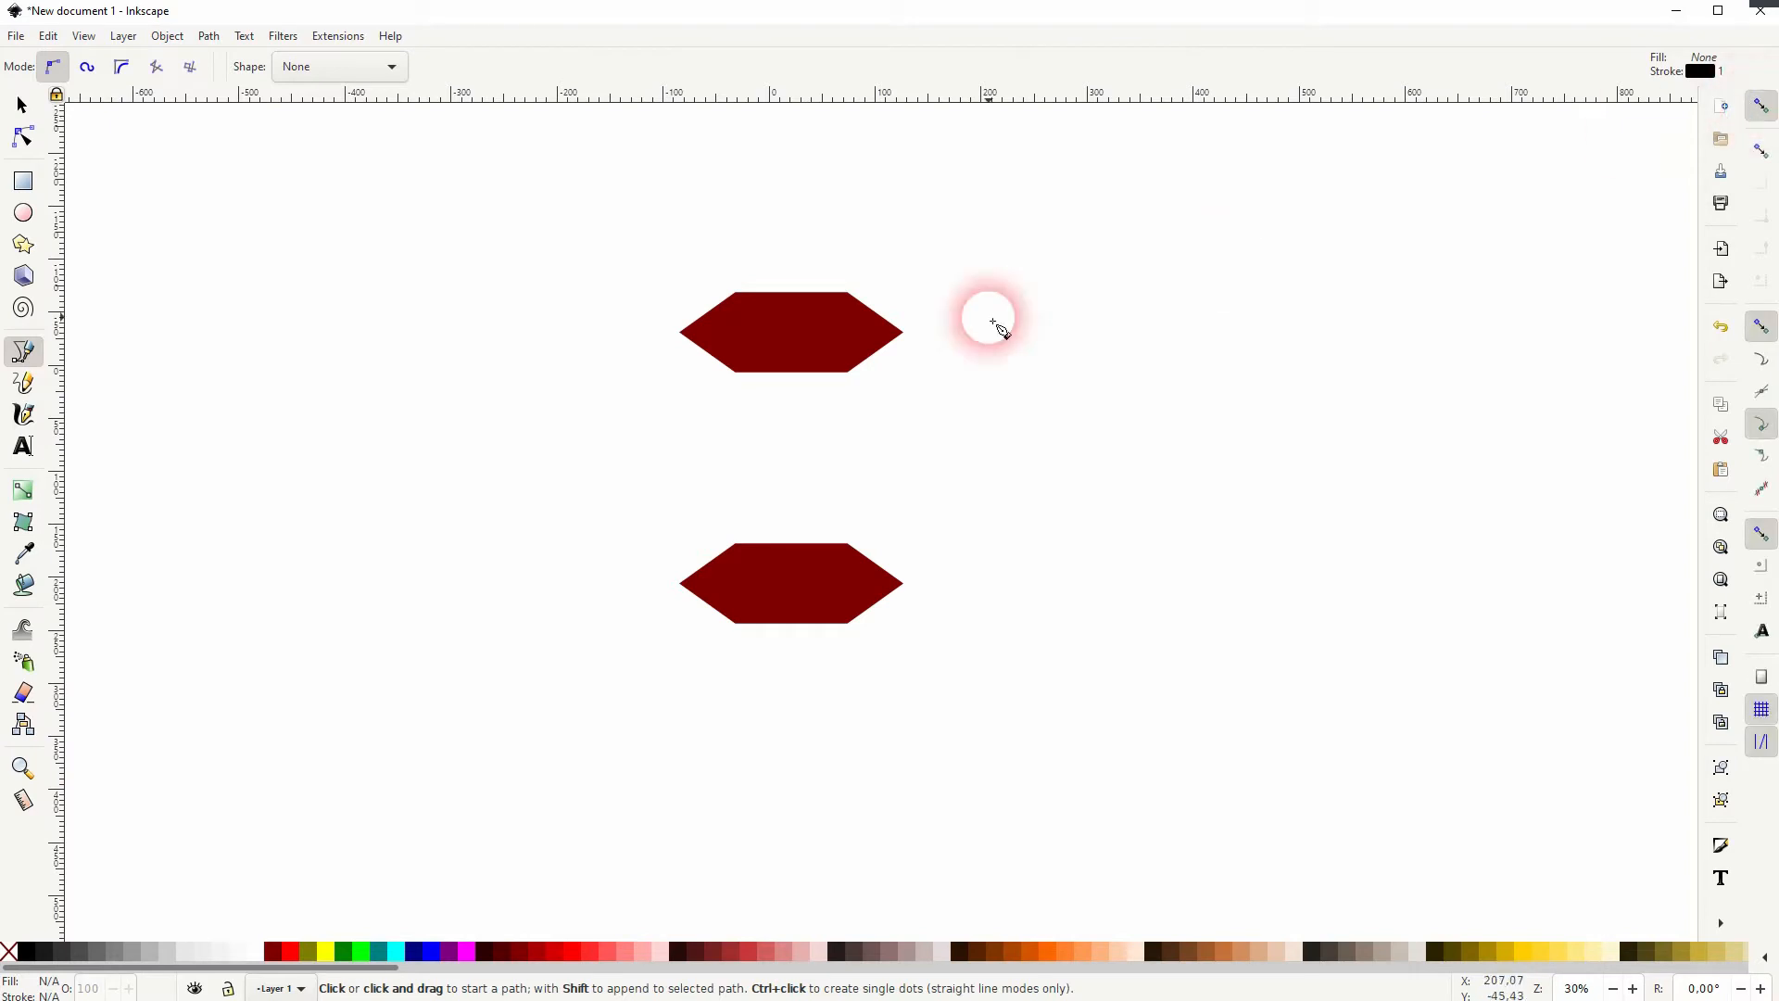
{"action": "left_click", "coordinate": [680, 332]}
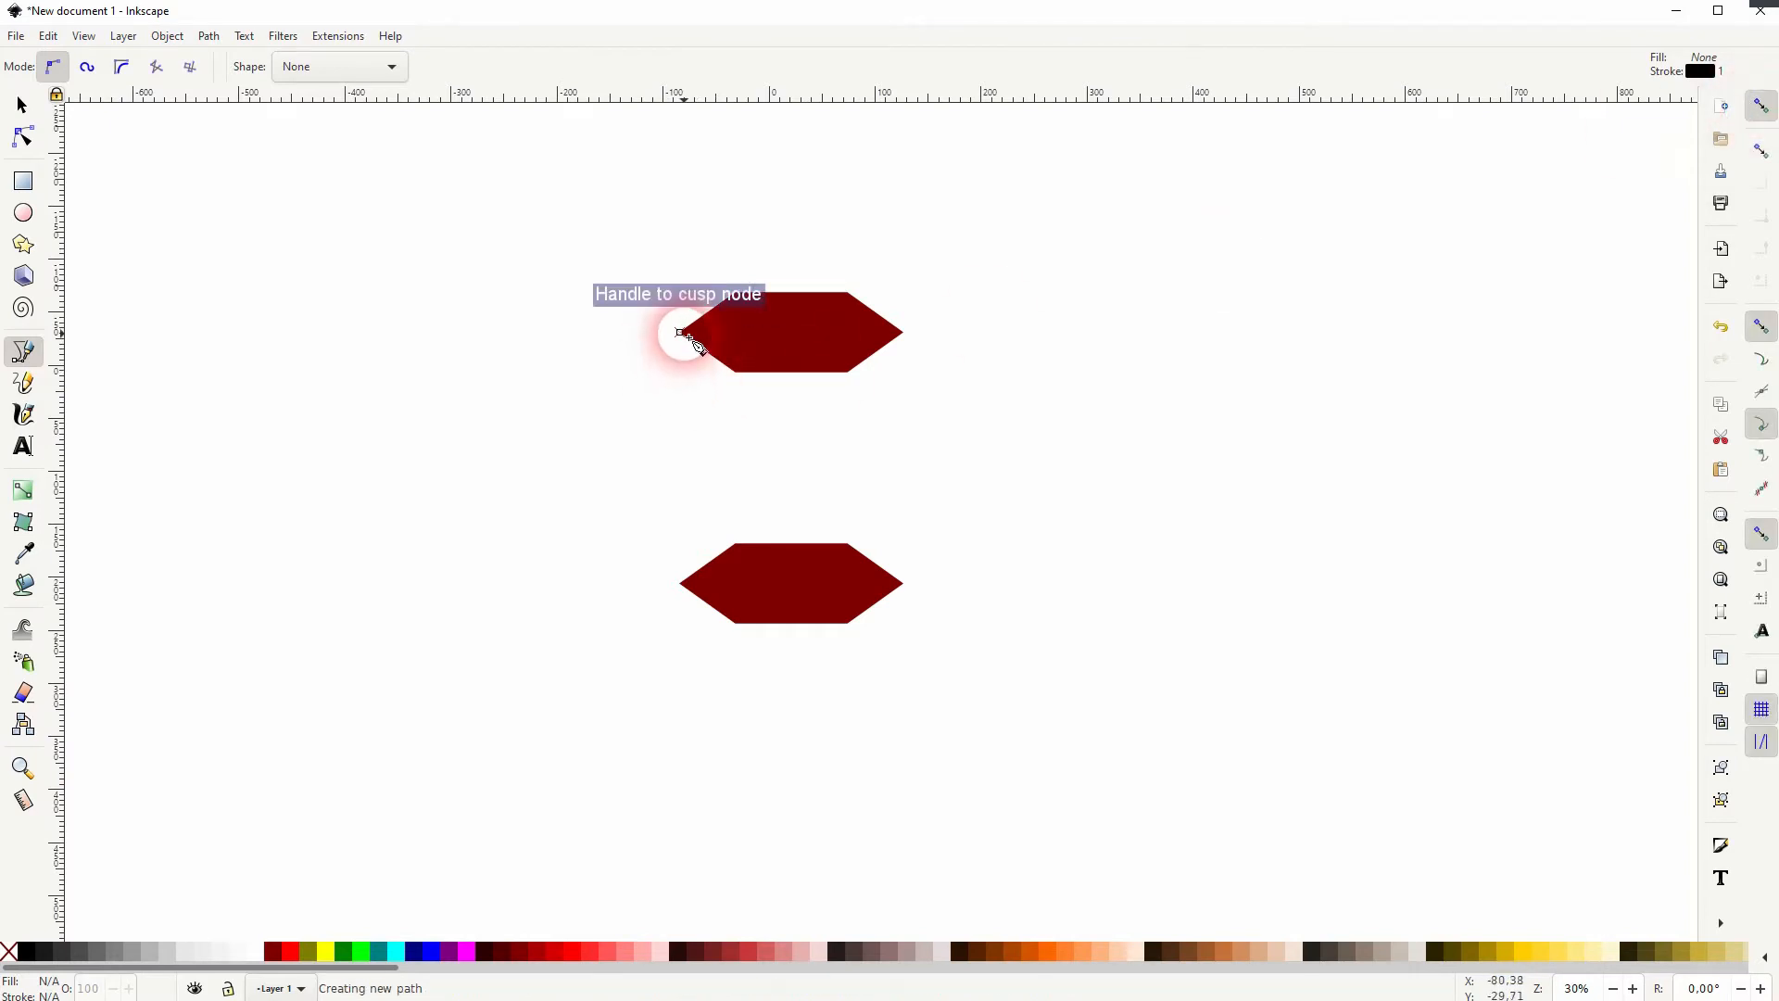
{"action": "left_click", "coordinate": [735, 623]}
{"action": "left_click", "coordinate": [735, 372]}
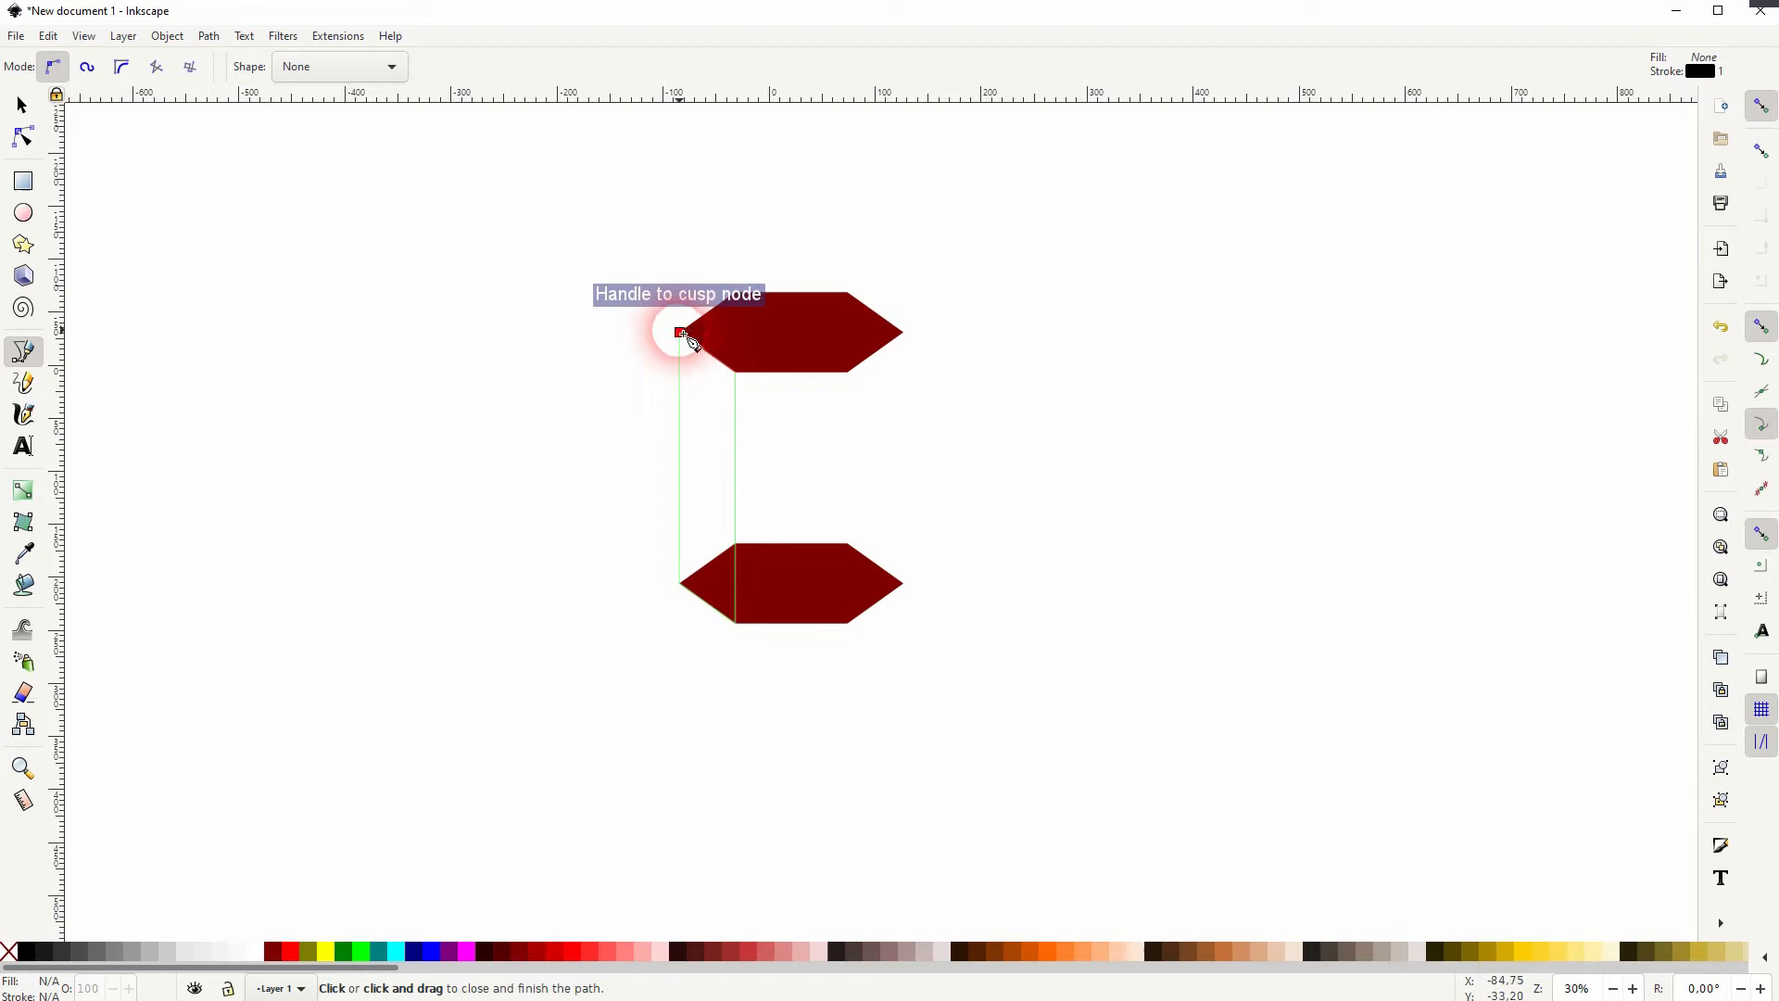
{"action": "left_click", "coordinate": [680, 332]}
Step: Draw a closed four-sided path joining the right lower edges of the two hexagons as the right side face
{"action": "left_click", "coordinate": [904, 334]}
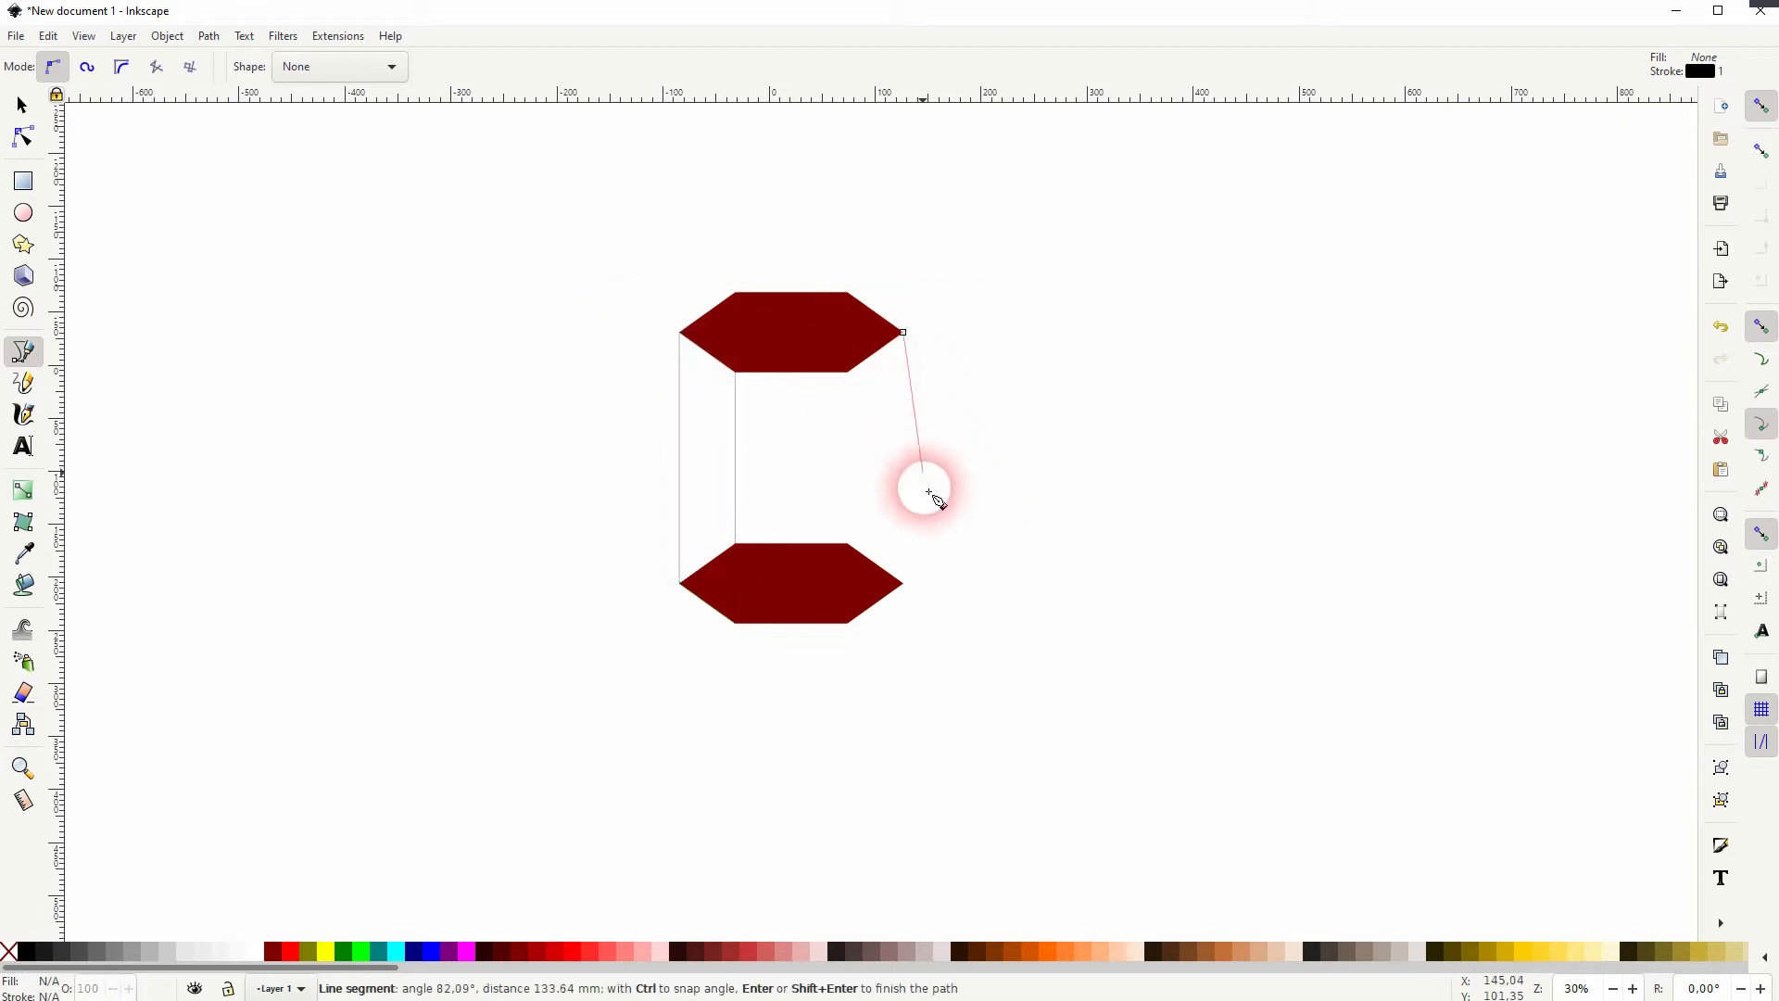
{"action": "left_click", "coordinate": [903, 584]}
{"action": "left_click", "coordinate": [847, 623]}
{"action": "left_click", "coordinate": [847, 373]}
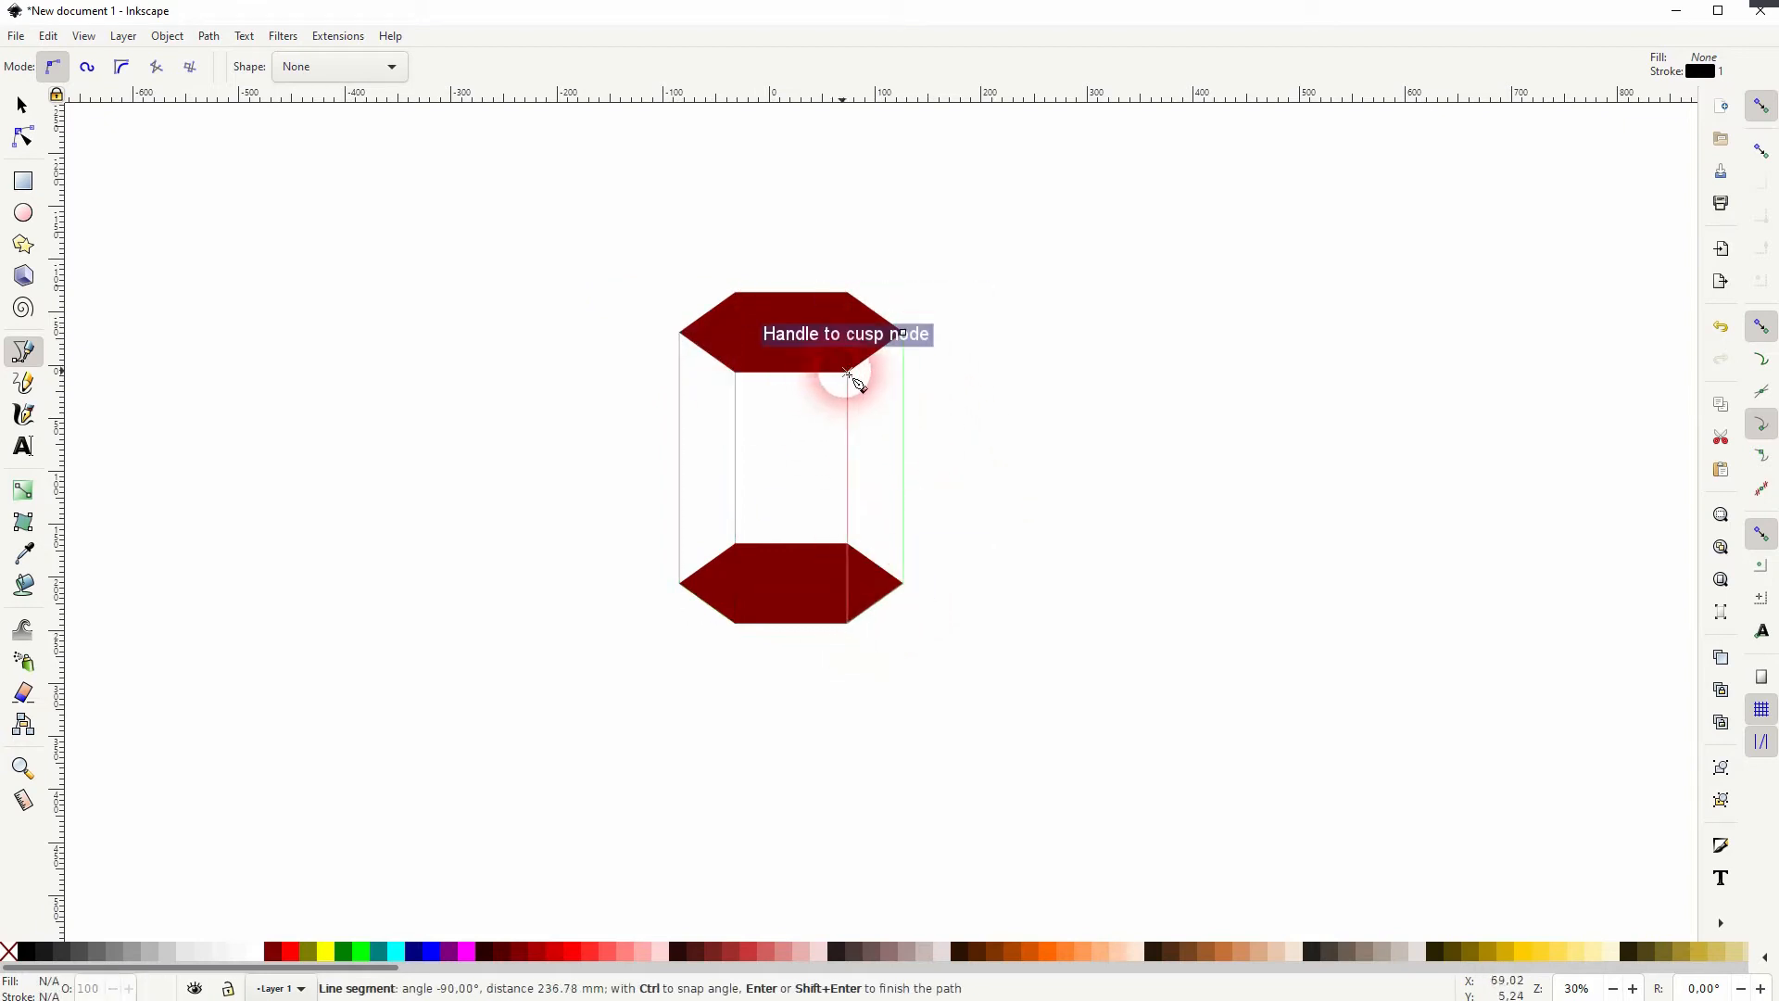
{"action": "left_click", "coordinate": [897, 339]}
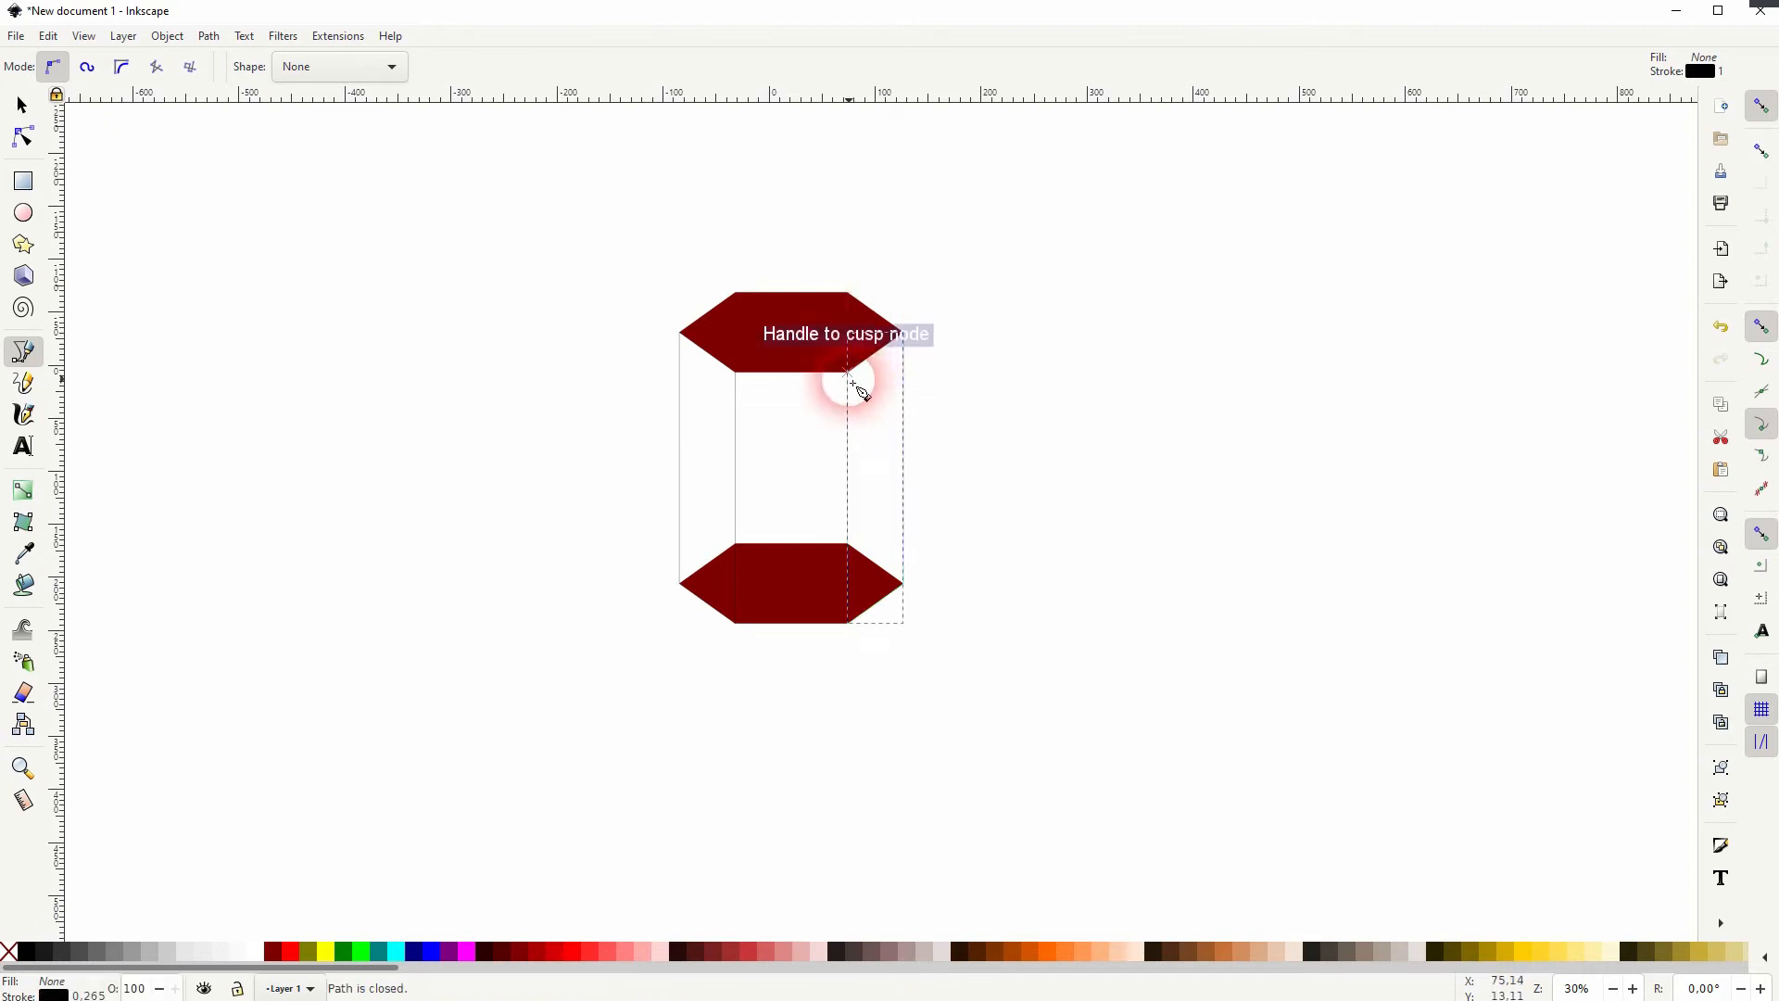
Step: Draw a closed rectangular path joining the bottom edges of the two hexagons as the front face
{"action": "left_click", "coordinate": [847, 374]}
{"action": "left_click", "coordinate": [735, 373]}
{"action": "left_click", "coordinate": [736, 623]}
{"action": "left_click", "coordinate": [847, 623]}
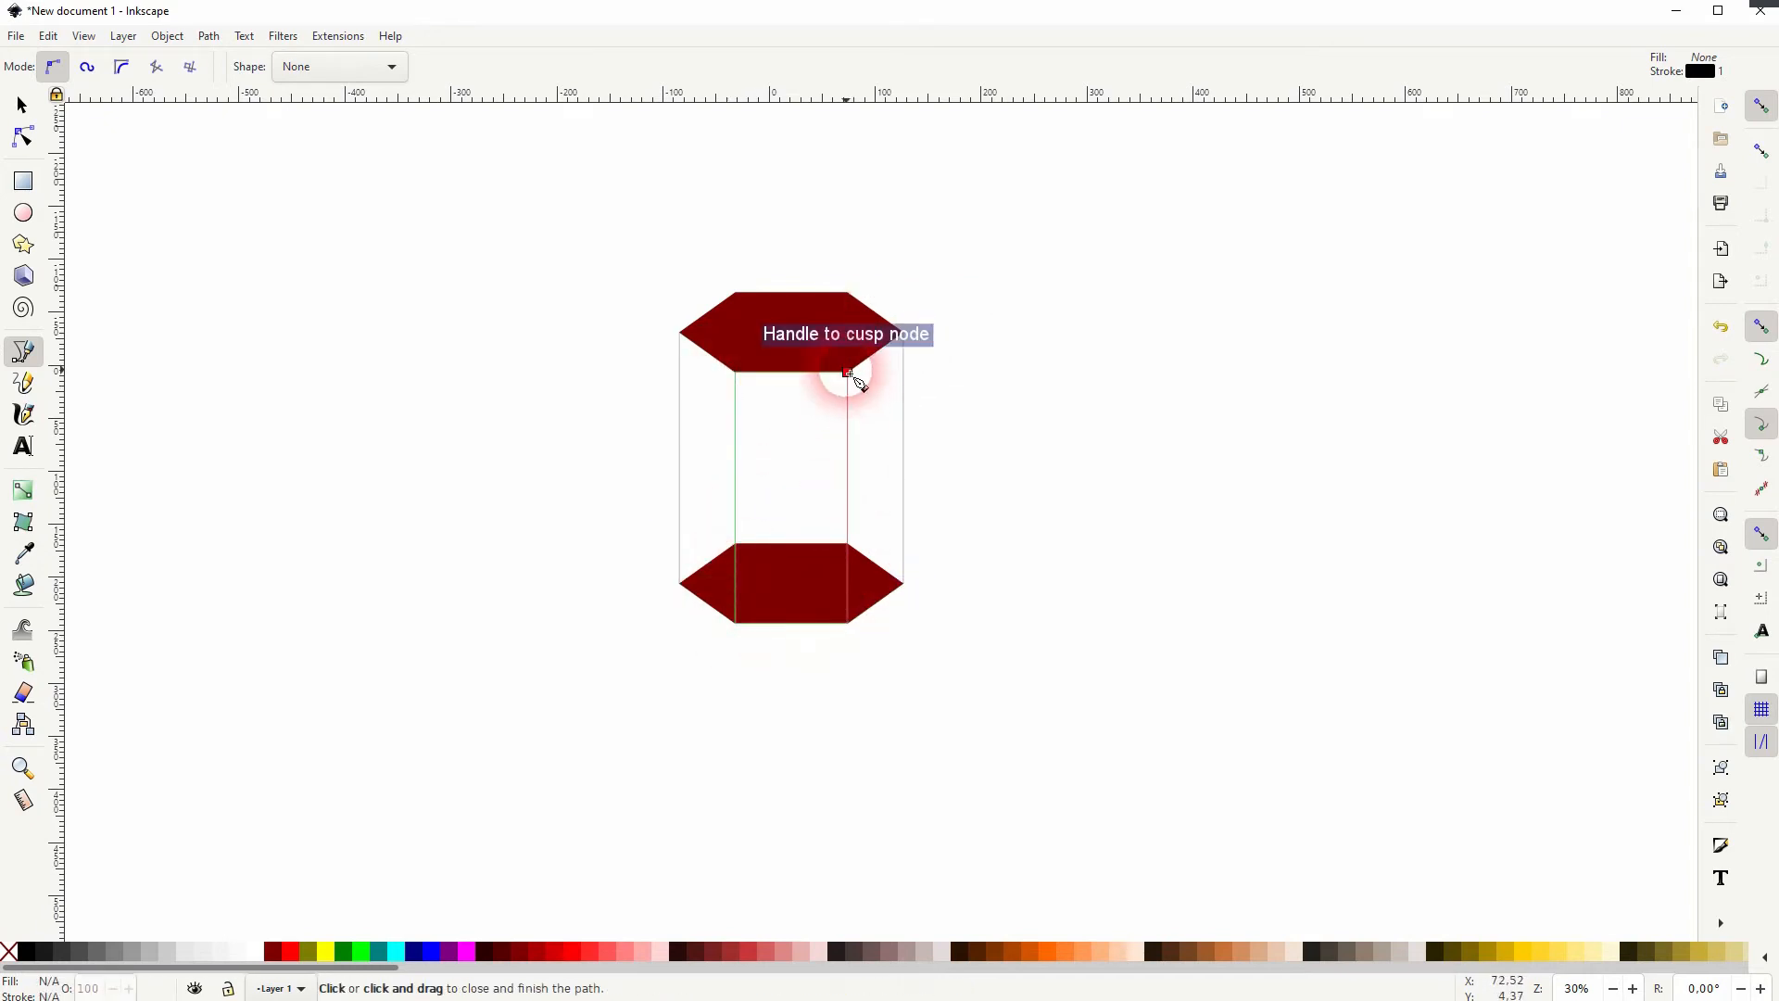
{"action": "left_click", "coordinate": [848, 373]}
Step: Fill both hexagons and the three side faces with red d40000
{"action": "left_click", "coordinate": [35, 113]}
{"action": "left_click_drag", "start_coordinate": [504, 687], "coordinate": [1032, 207]}
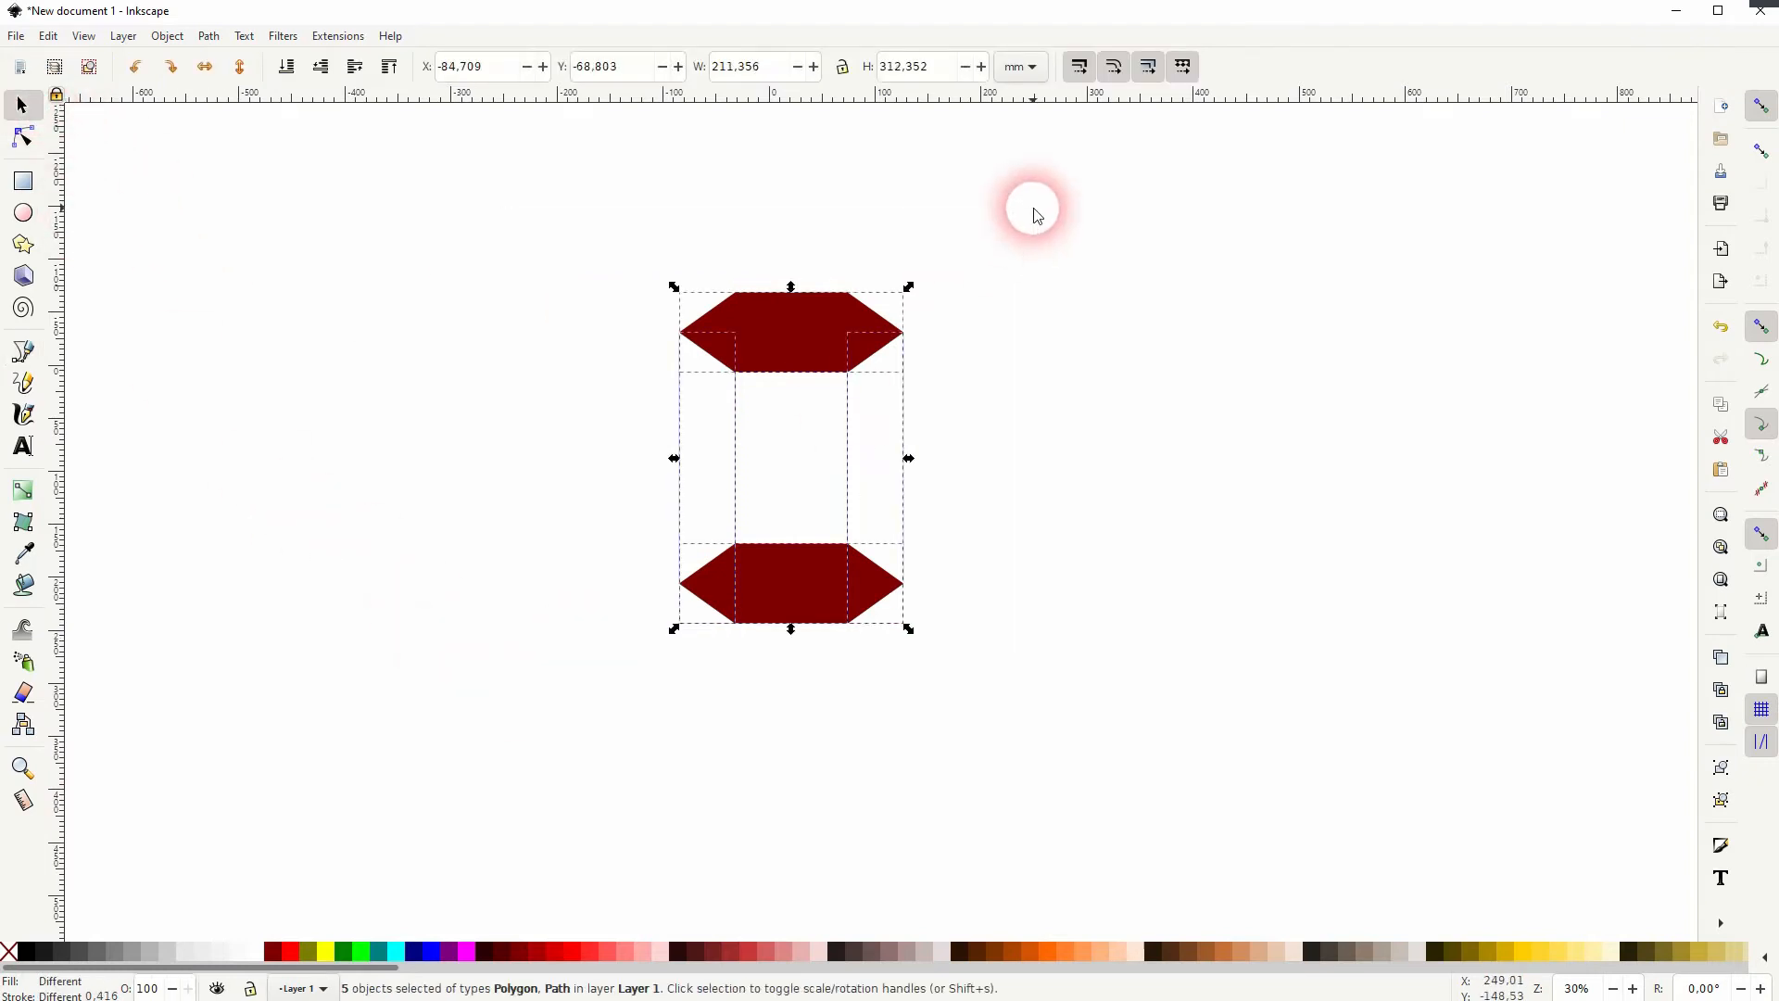
{"action": "left_click", "coordinate": [572, 965]}
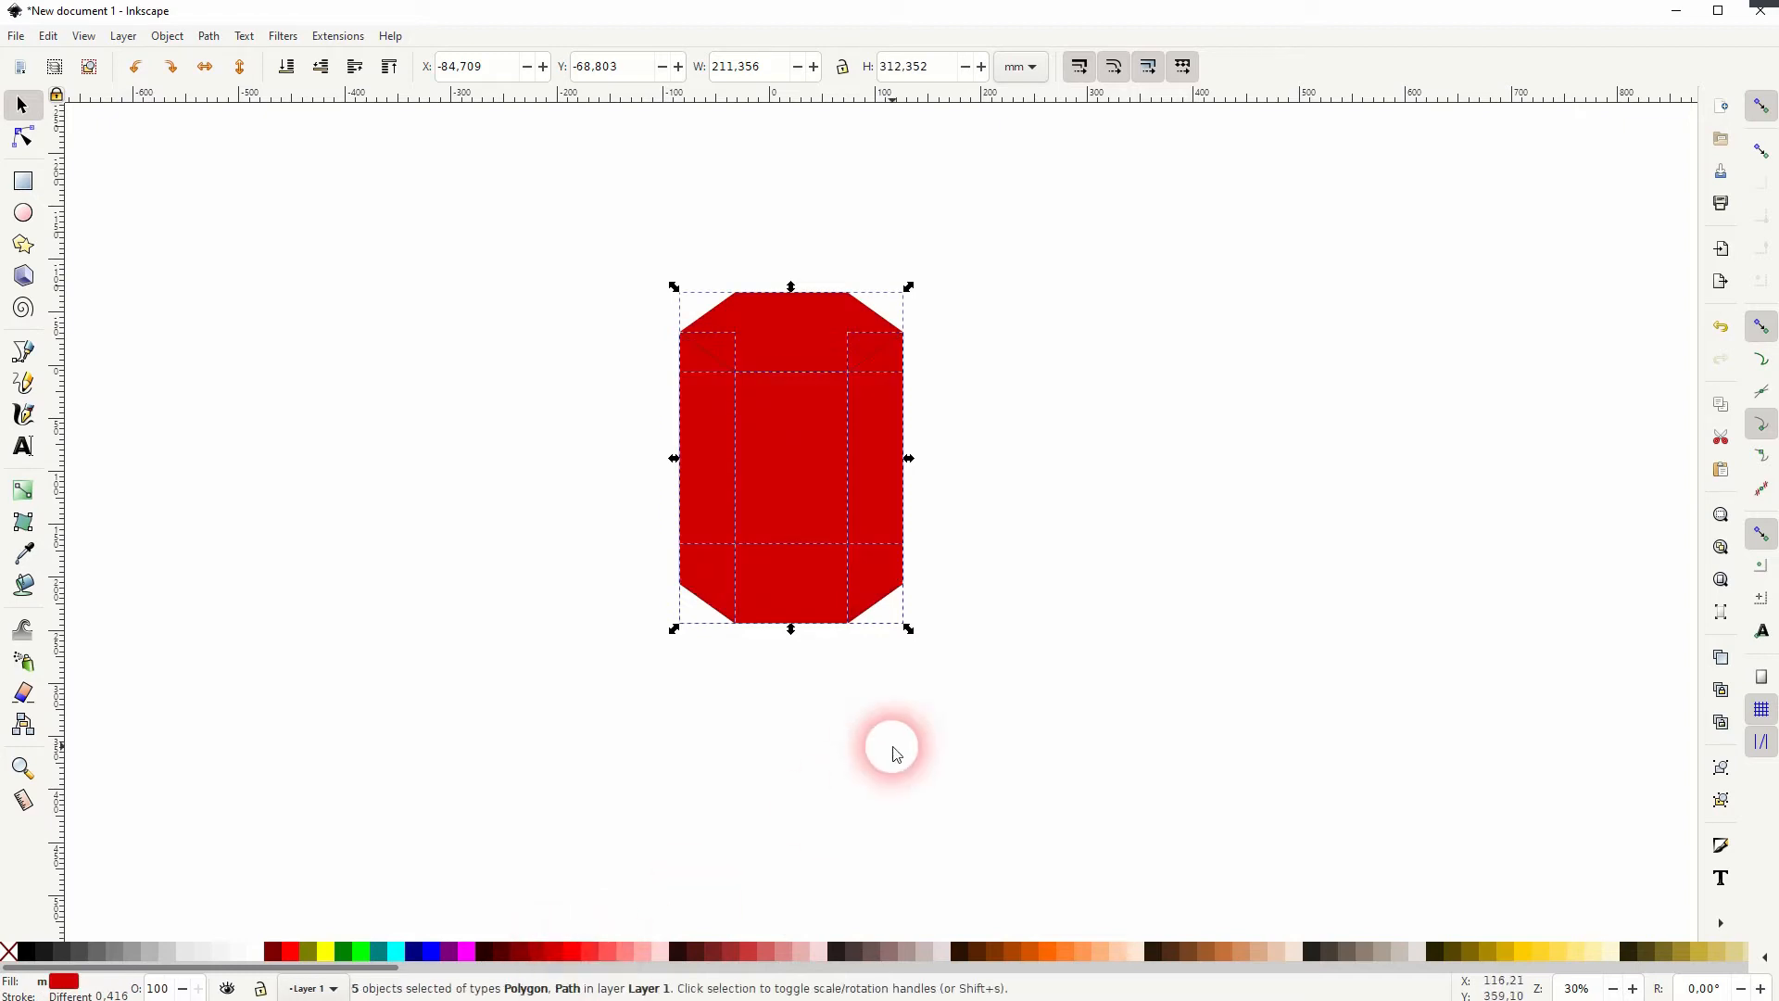
{"action": "left_click", "coordinate": [1242, 559]}
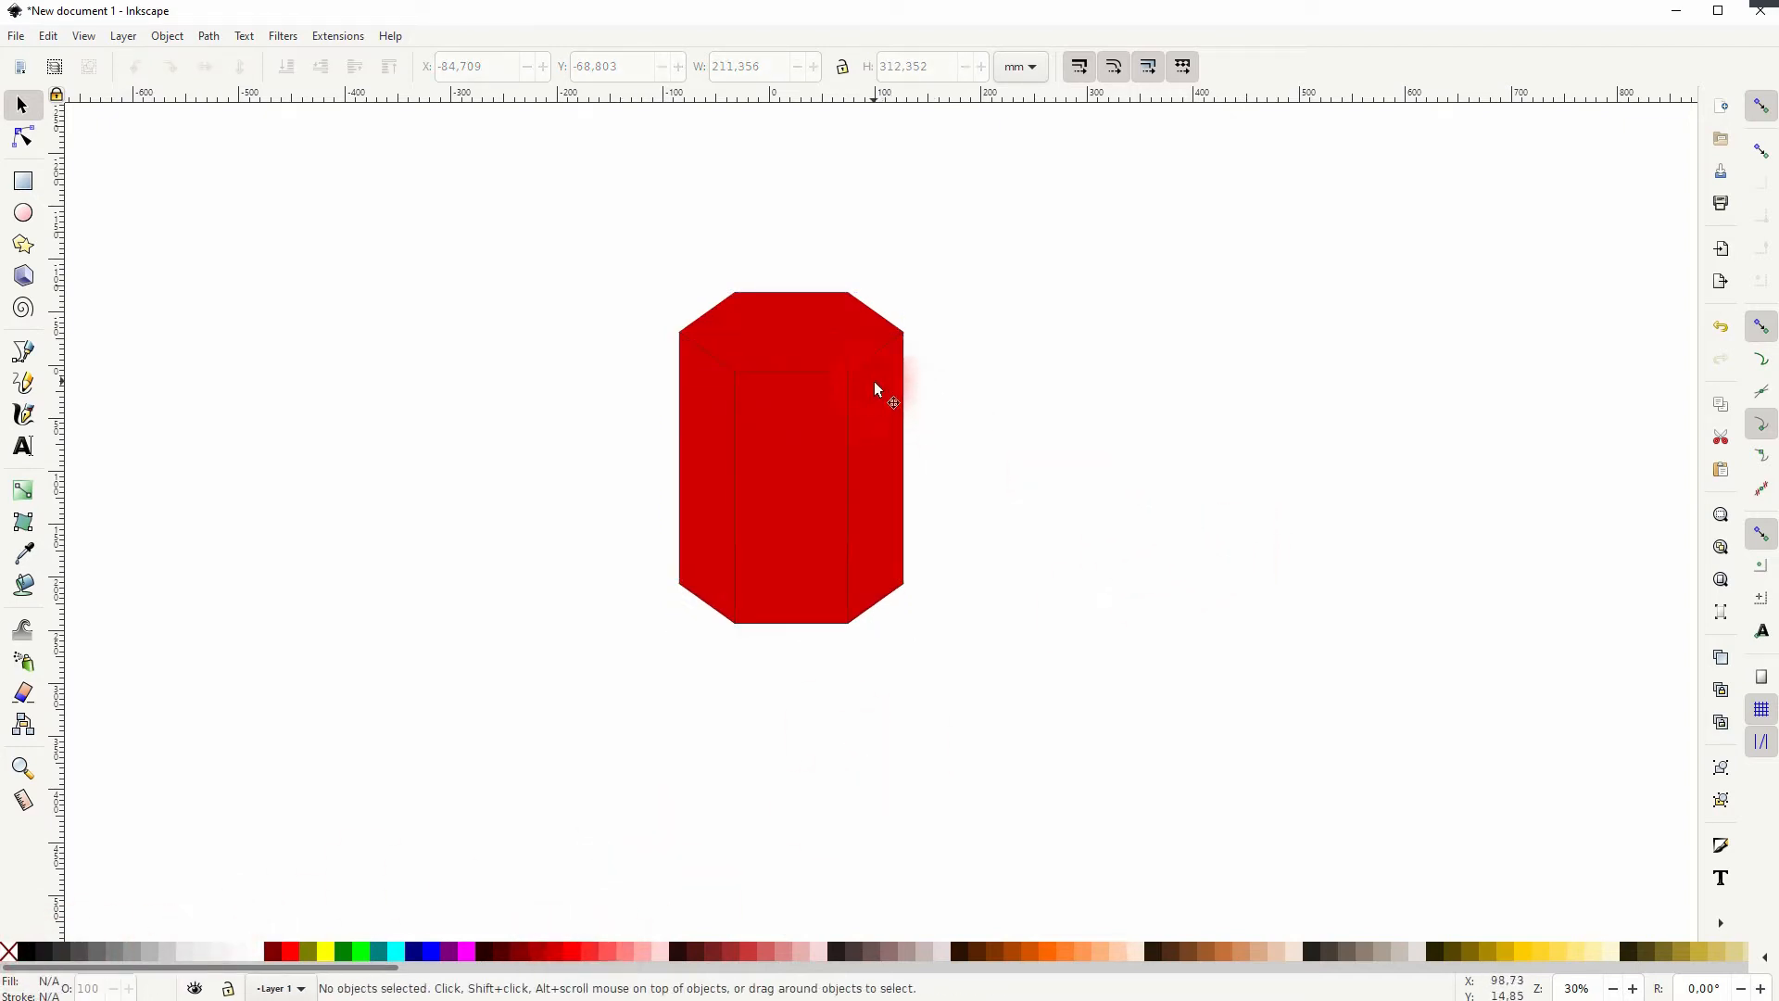
{"action": "left_click_drag", "start_coordinate": [880, 445], "coordinate": [1040, 453]}
{"action": "left_click_drag", "start_coordinate": [804, 468], "coordinate": [805, 642]}
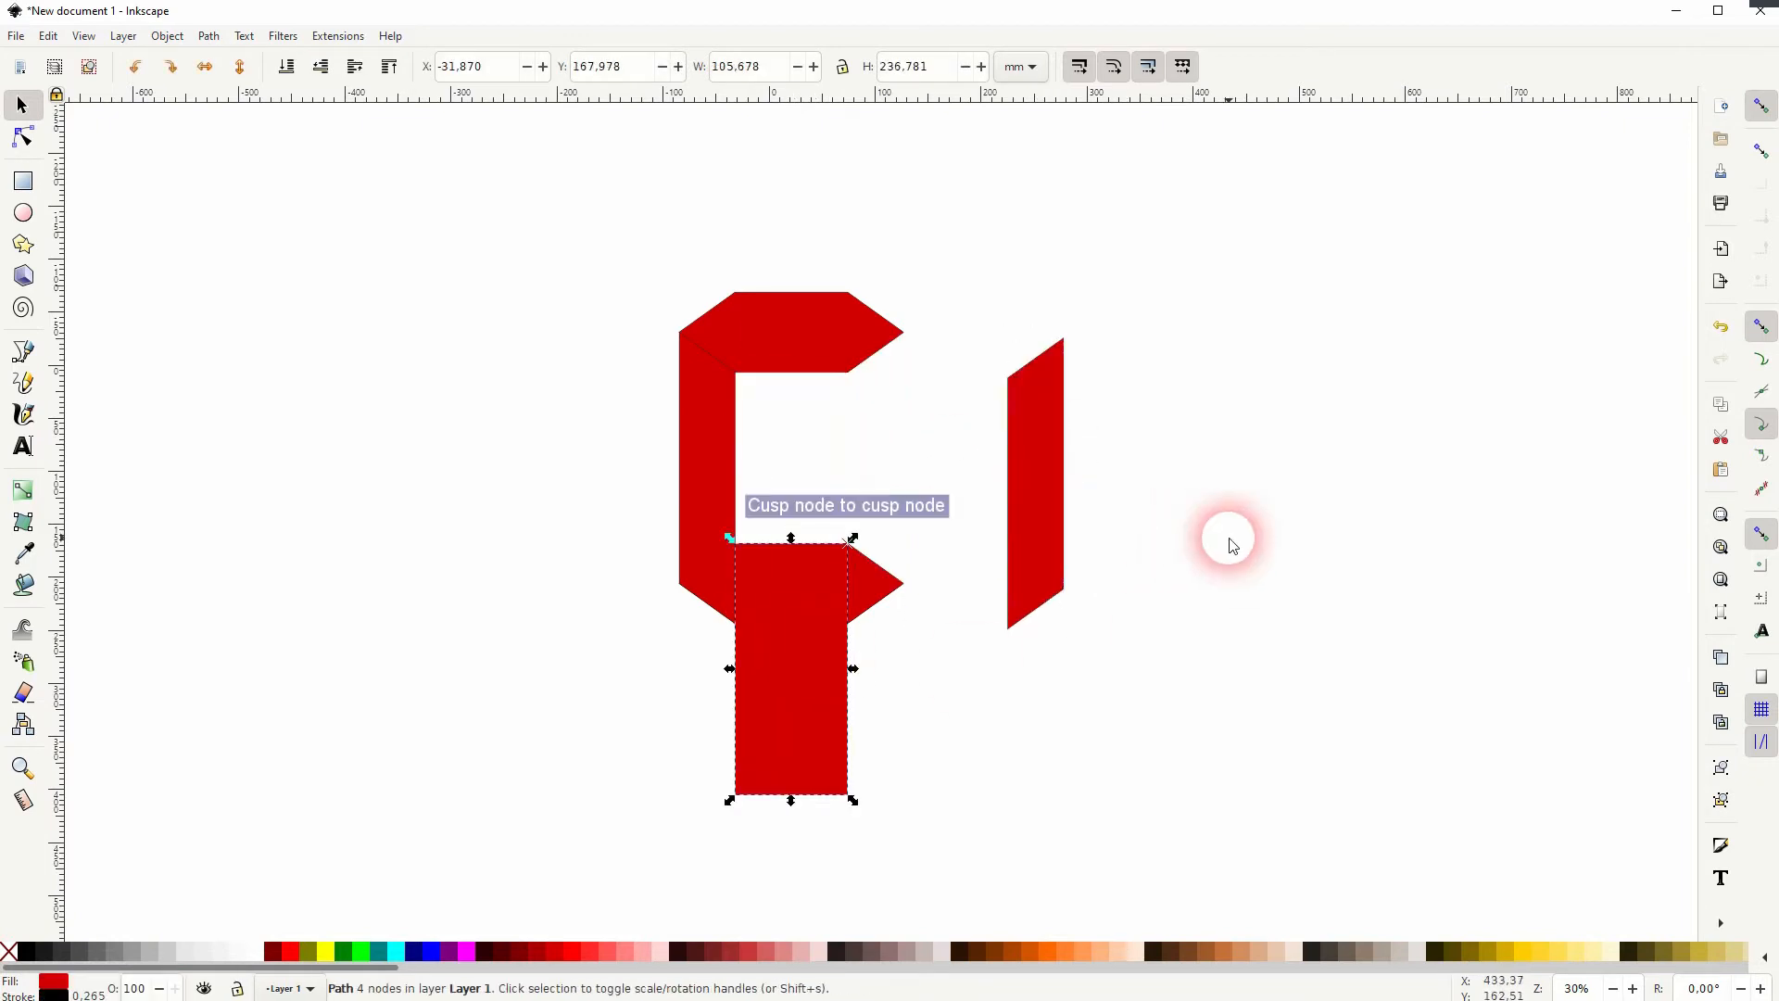
{"action": "key", "text": "ctrl+z"}
{"action": "key", "text": "ctrl+z"}
{"action": "left_click", "coordinate": [1158, 461]}
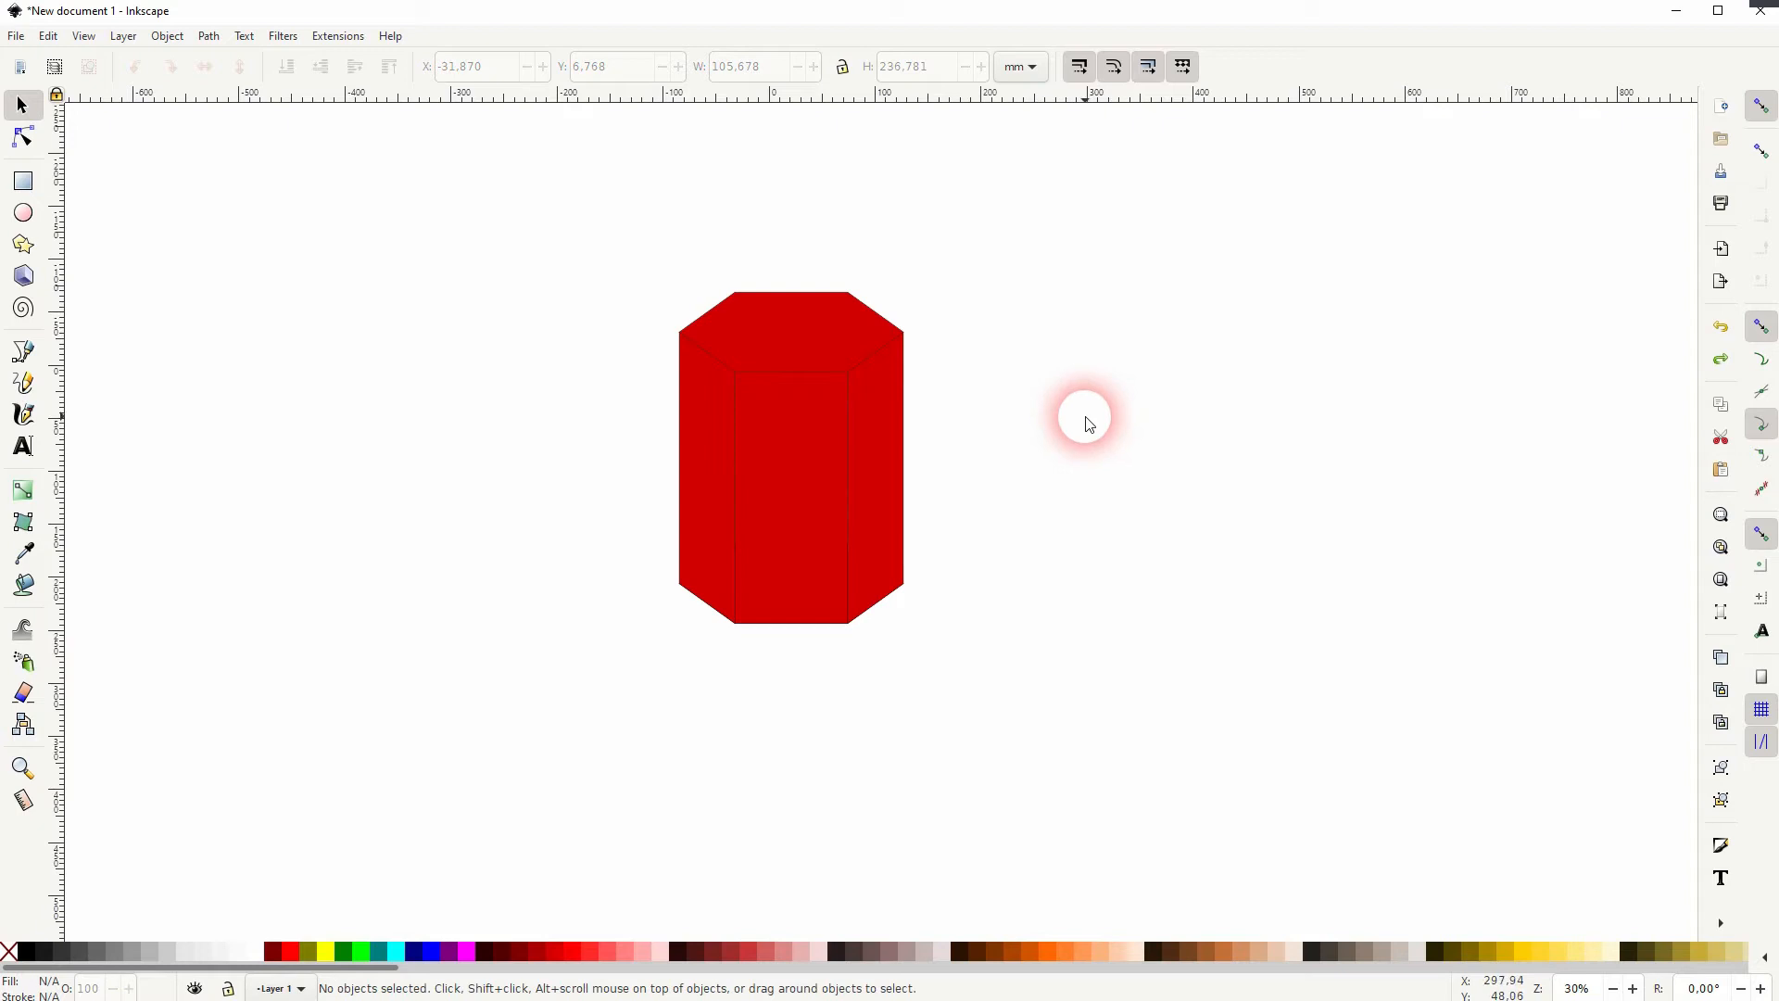
Step: Group all five shapes of the prism and move the group straight down by about 58 mm
{"action": "left_click_drag", "start_coordinate": [552, 721], "coordinate": [1082, 197]}
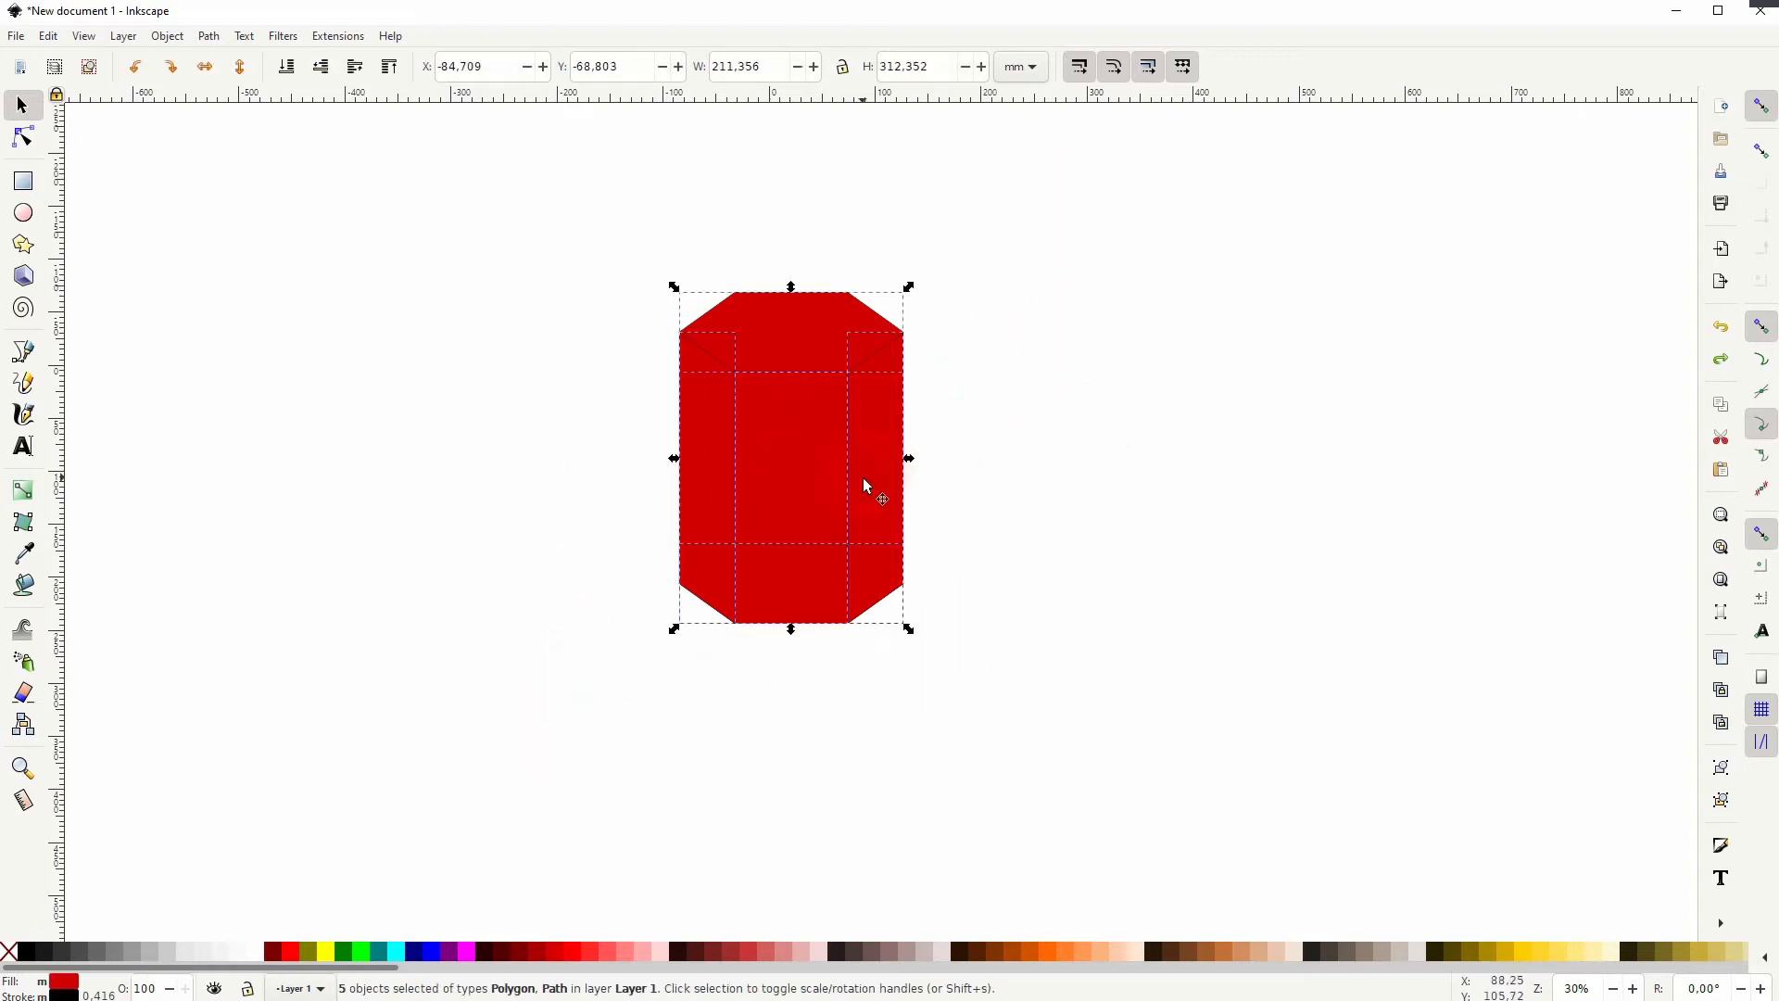
{"action": "key", "text": "ctrl+g"}
{"action": "left_click_drag", "start_coordinate": [812, 482], "coordinate": [791, 544]}
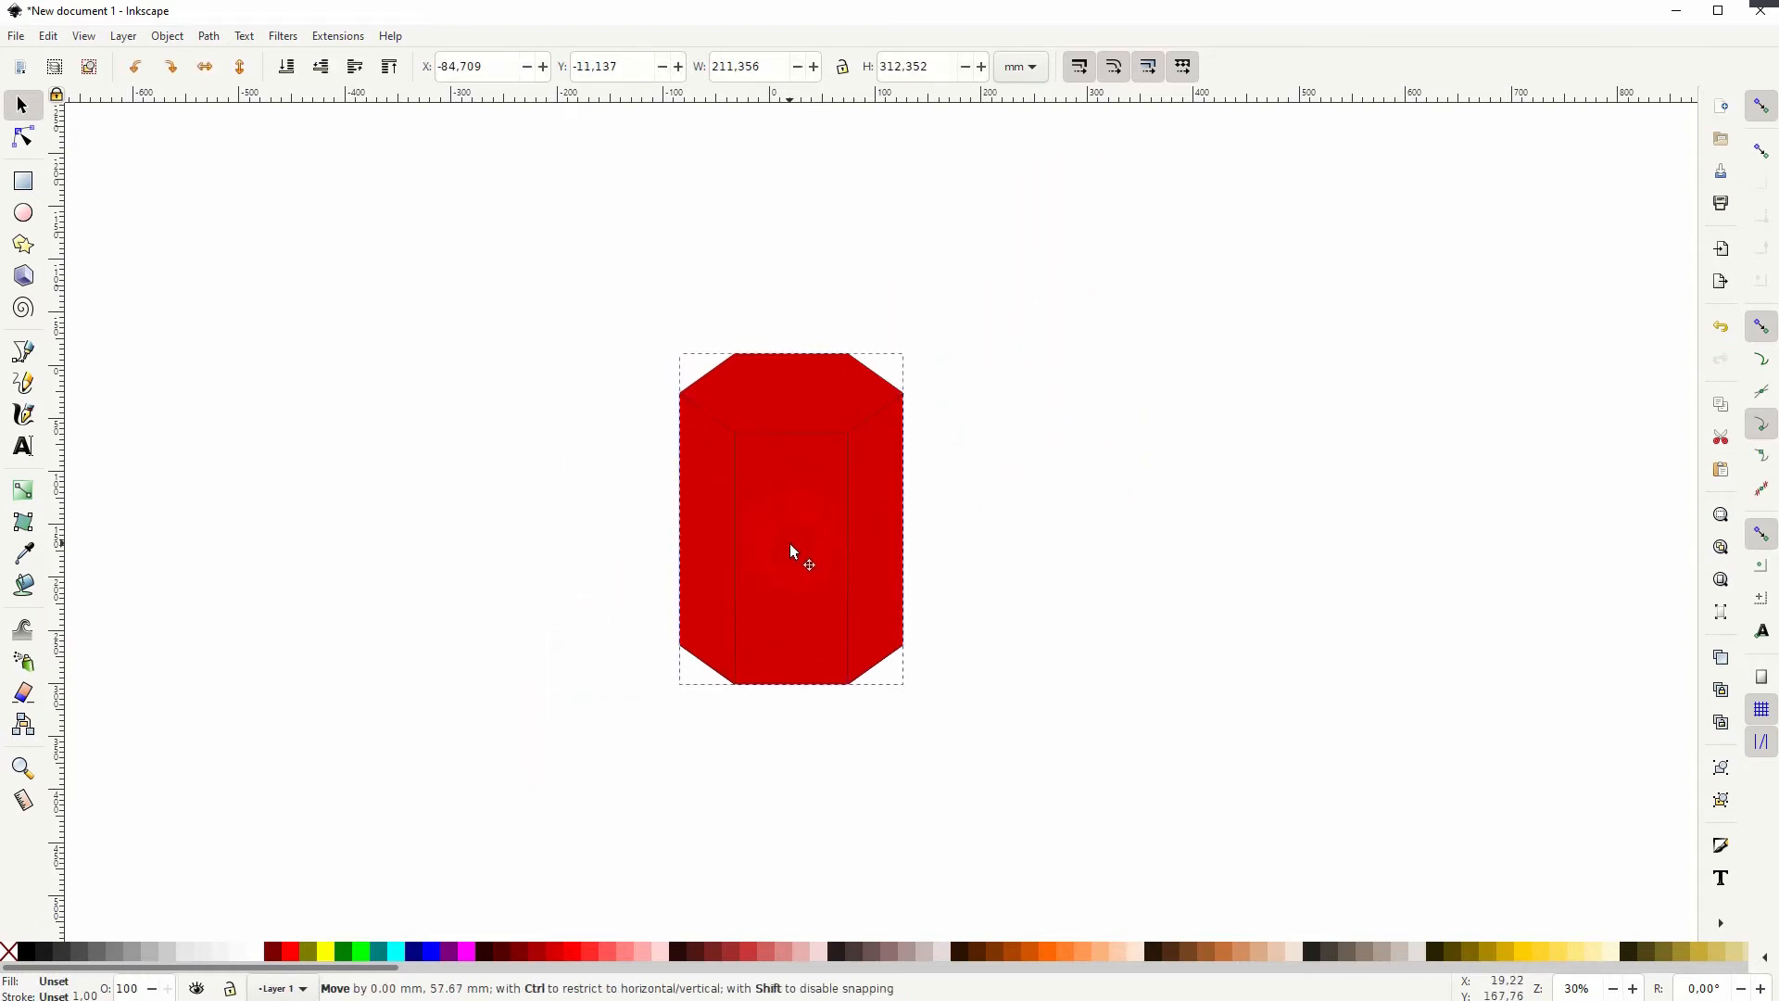
{"action": "left_click", "coordinate": [1048, 489]}
Step: Draw a yellow circle about 83 mm in diameter as a light source above and to the left of the prism
{"action": "left_click", "coordinate": [24, 212]}
{"action": "left_click_drag", "start_coordinate": [500, 219], "coordinate": [617, 306]}
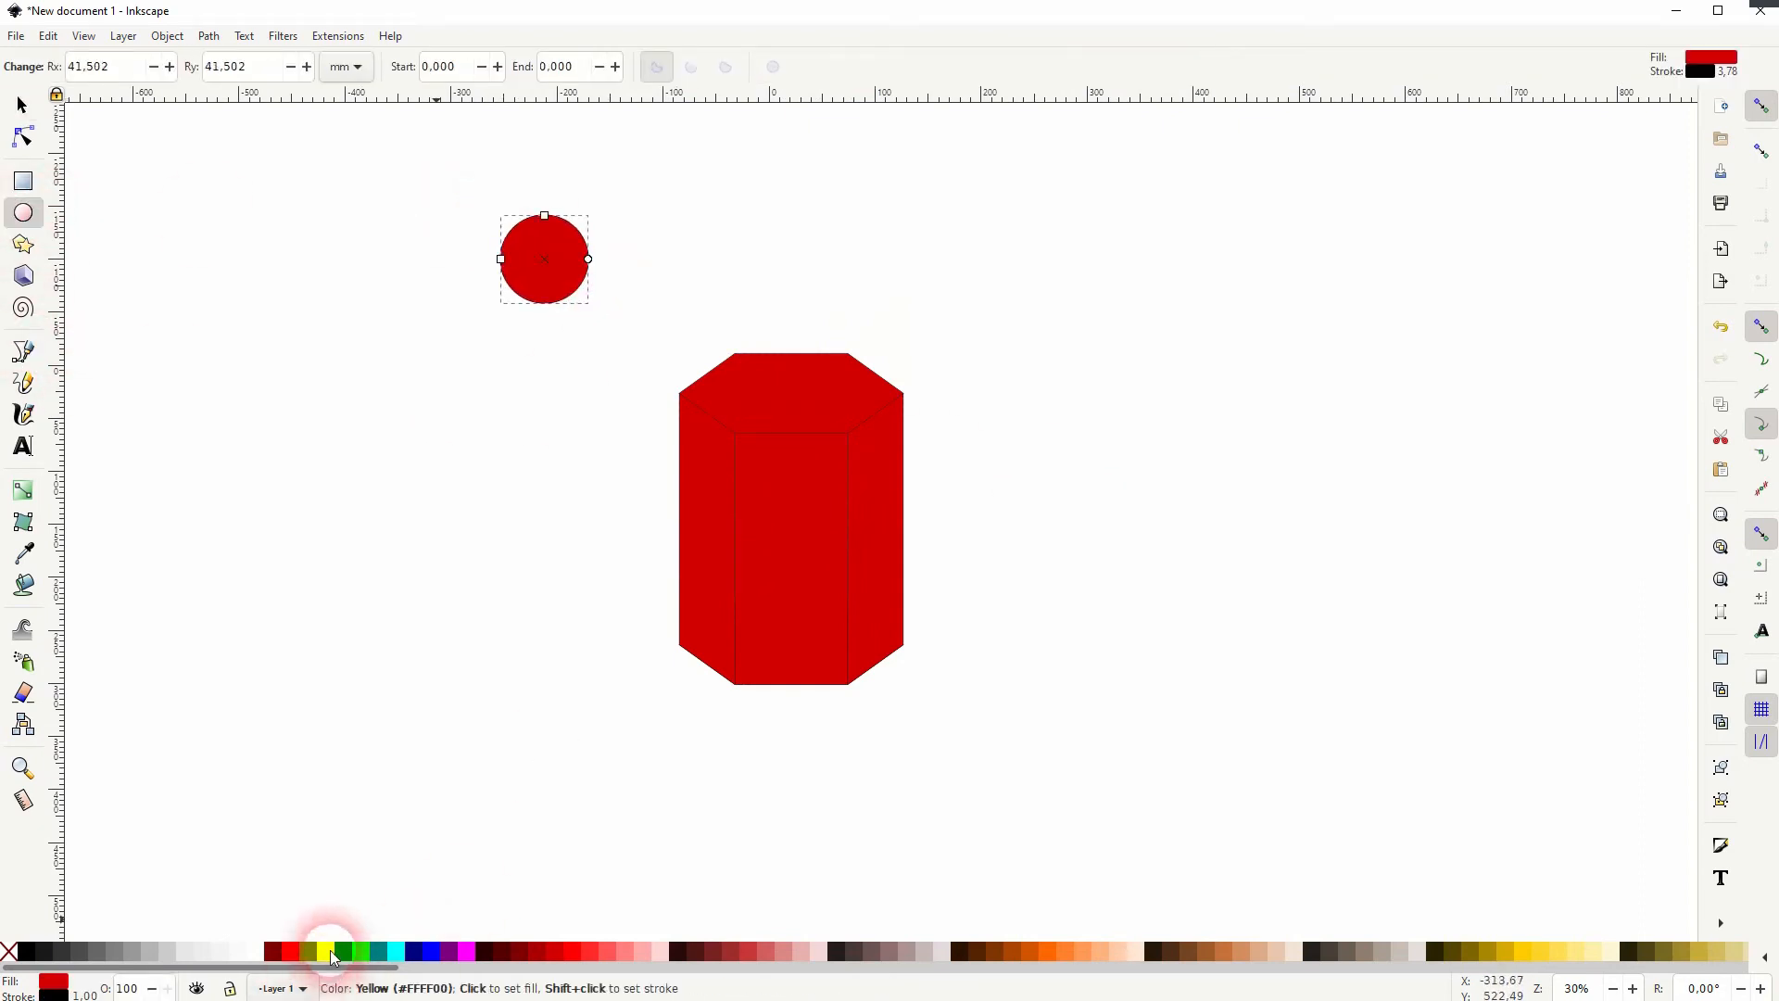
{"action": "left_click", "coordinate": [333, 957]}
{"action": "left_click", "coordinate": [23, 105]}
{"action": "left_click_drag", "start_coordinate": [554, 274], "coordinate": [529, 241]}
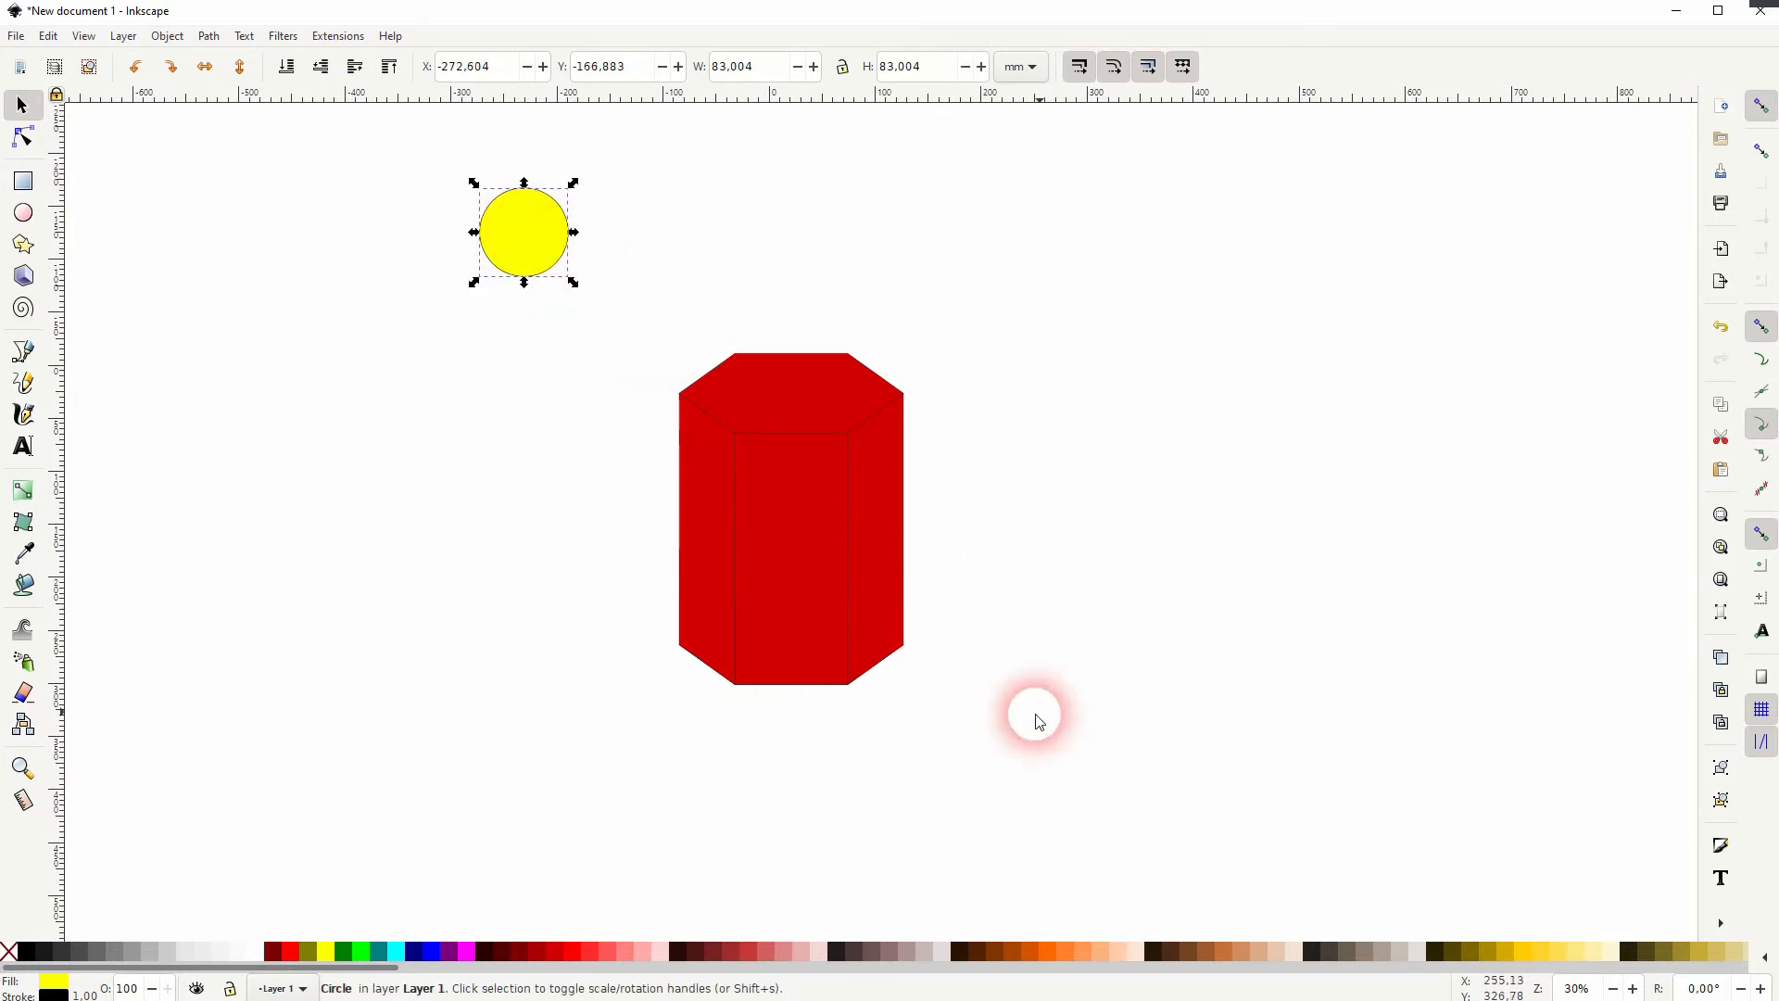
Step: Ungroup the prism and place a duplicate of its top hexagon straight below it at about Y 344 mm
{"action": "left_click", "coordinate": [810, 375]}
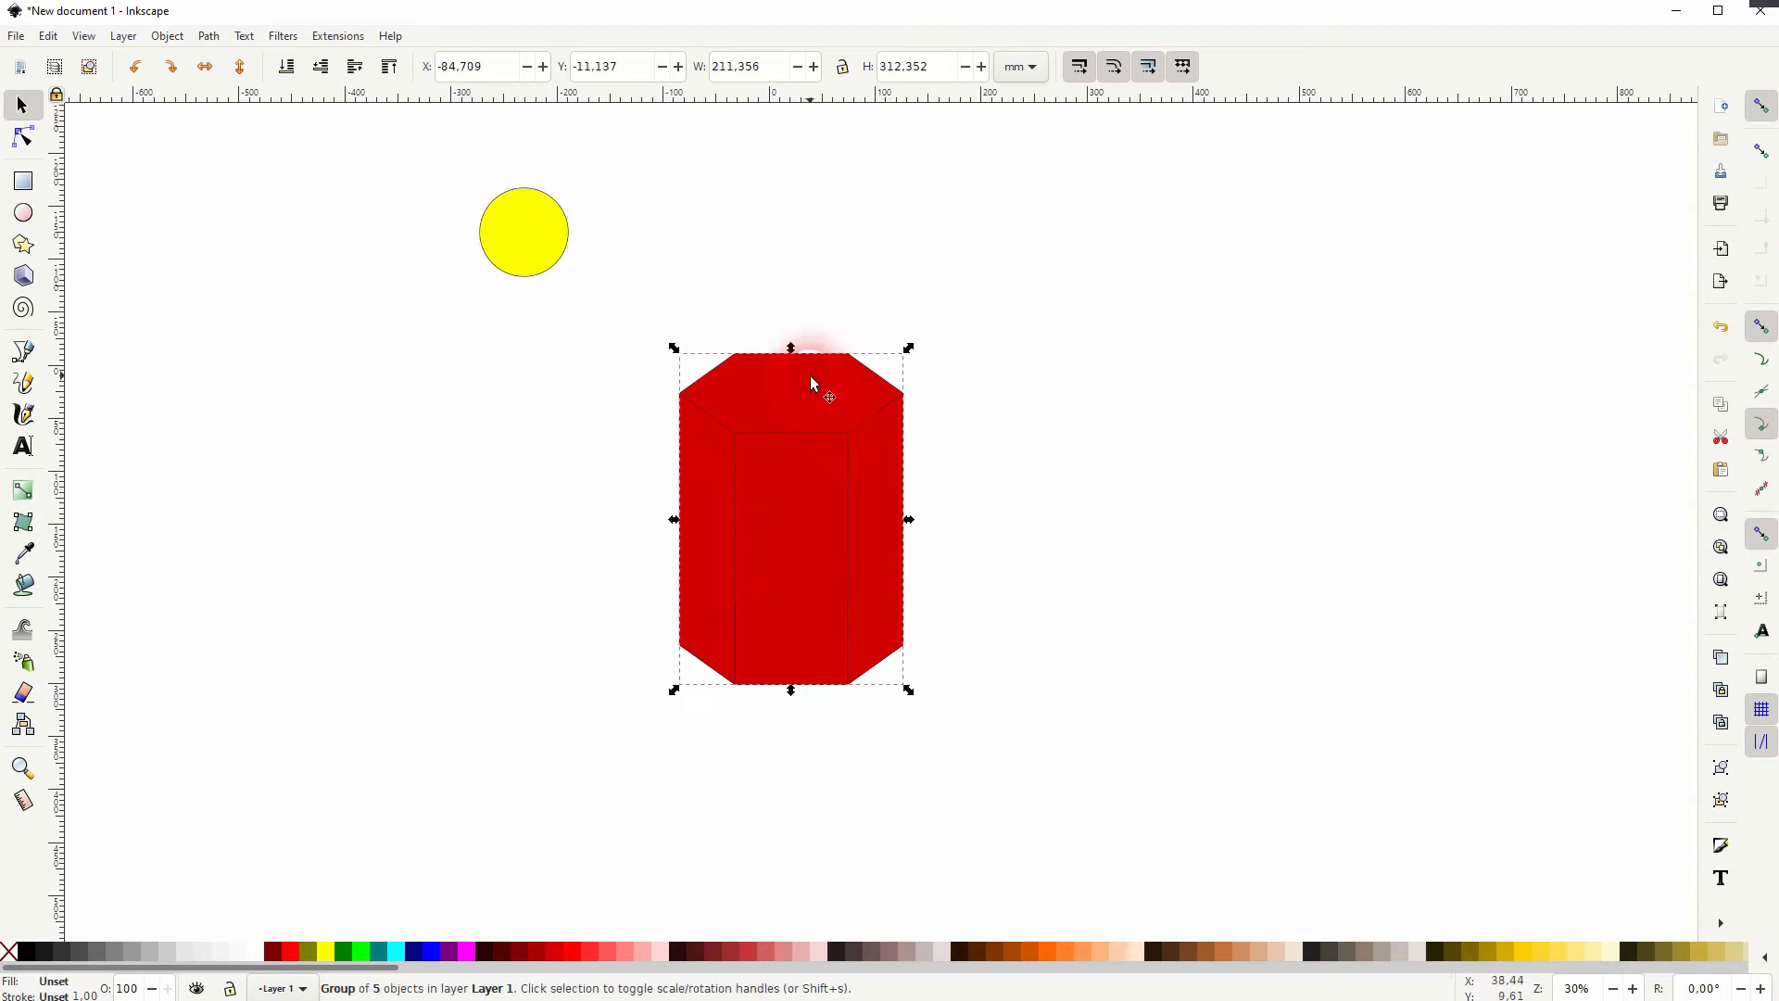
{"action": "key", "text": "ctrl+shift+g"}
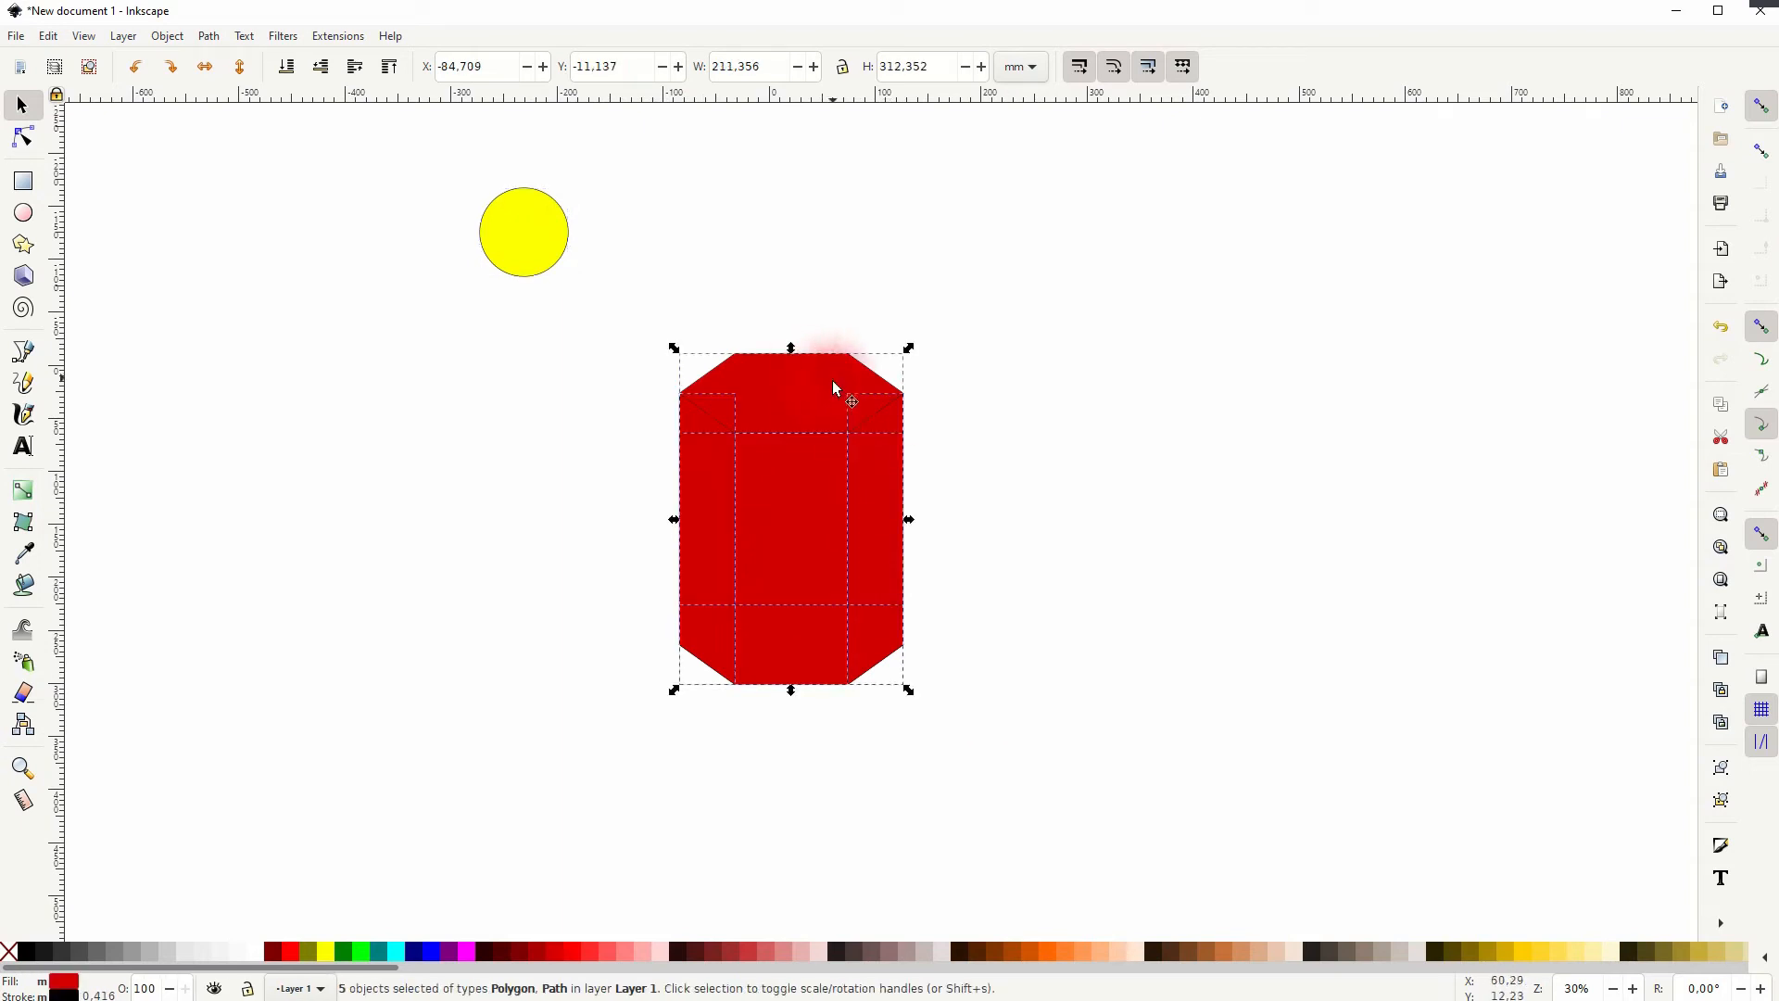
{"action": "key", "text": "Escape"}
{"action": "left_click", "coordinate": [818, 403]}
{"action": "left_click_drag", "start_coordinate": [803, 398], "coordinate": [796, 775]}
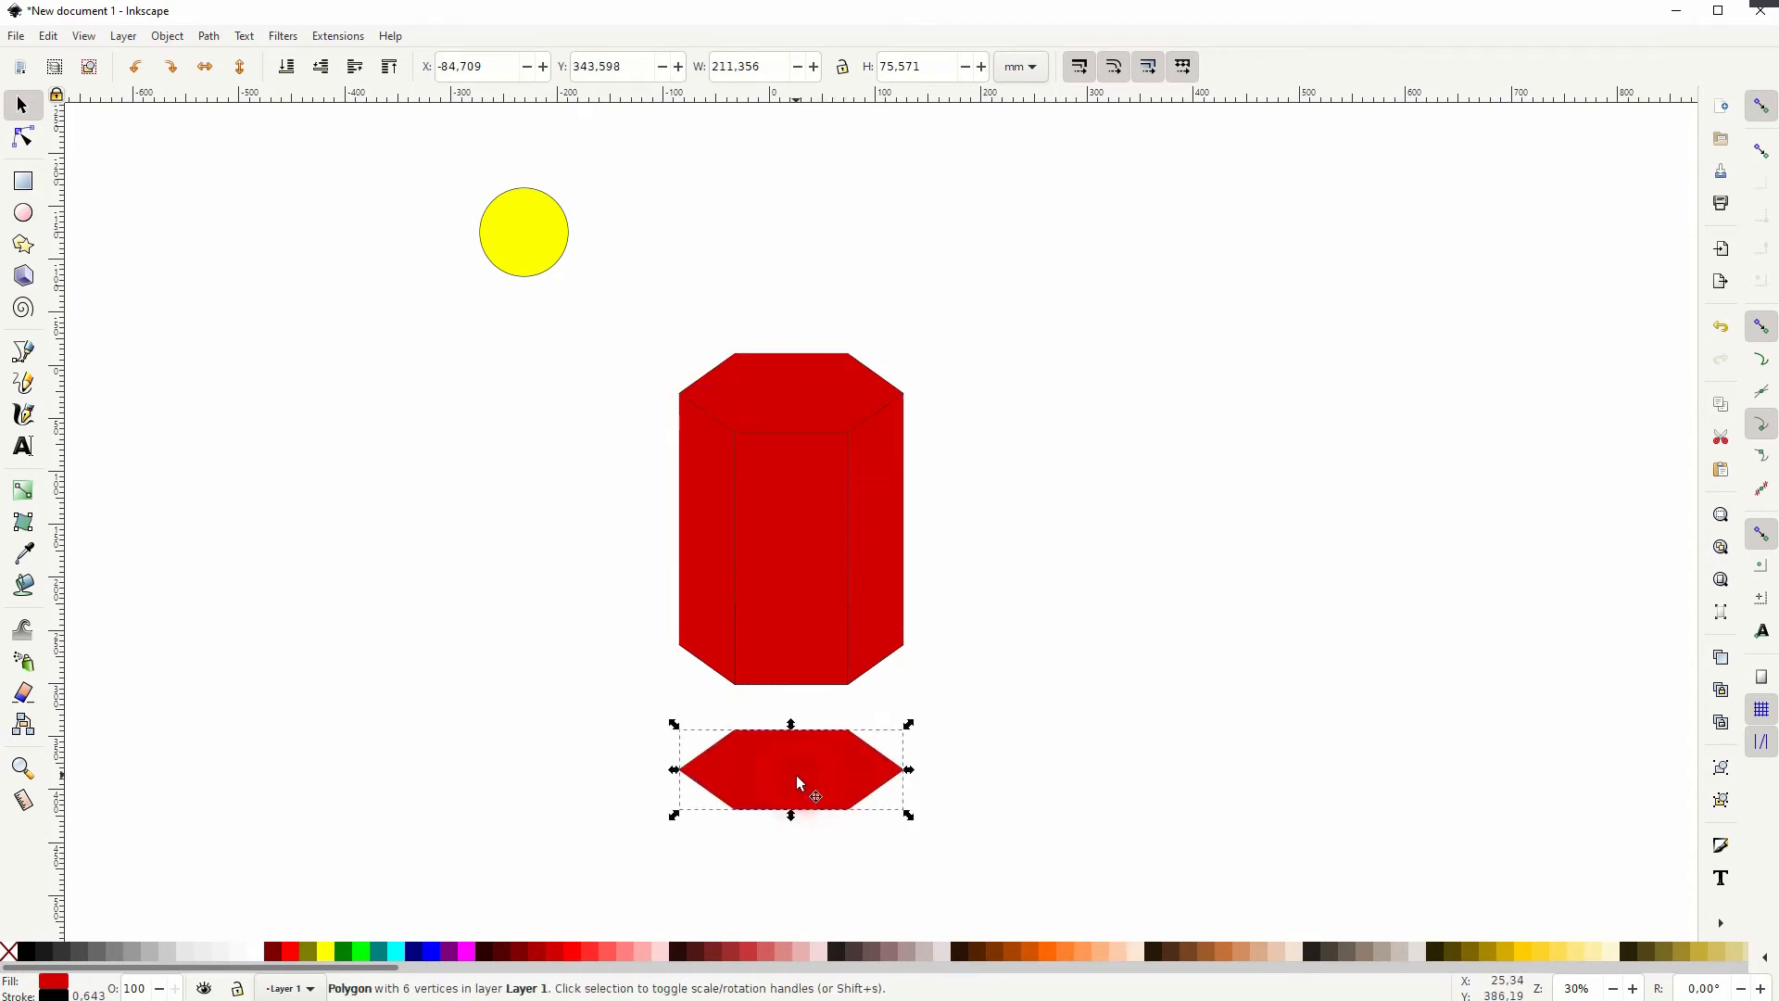
Step: Fill the hexagon below the prism with black and blur it to 64.4%
{"action": "left_click", "coordinate": [30, 952]}
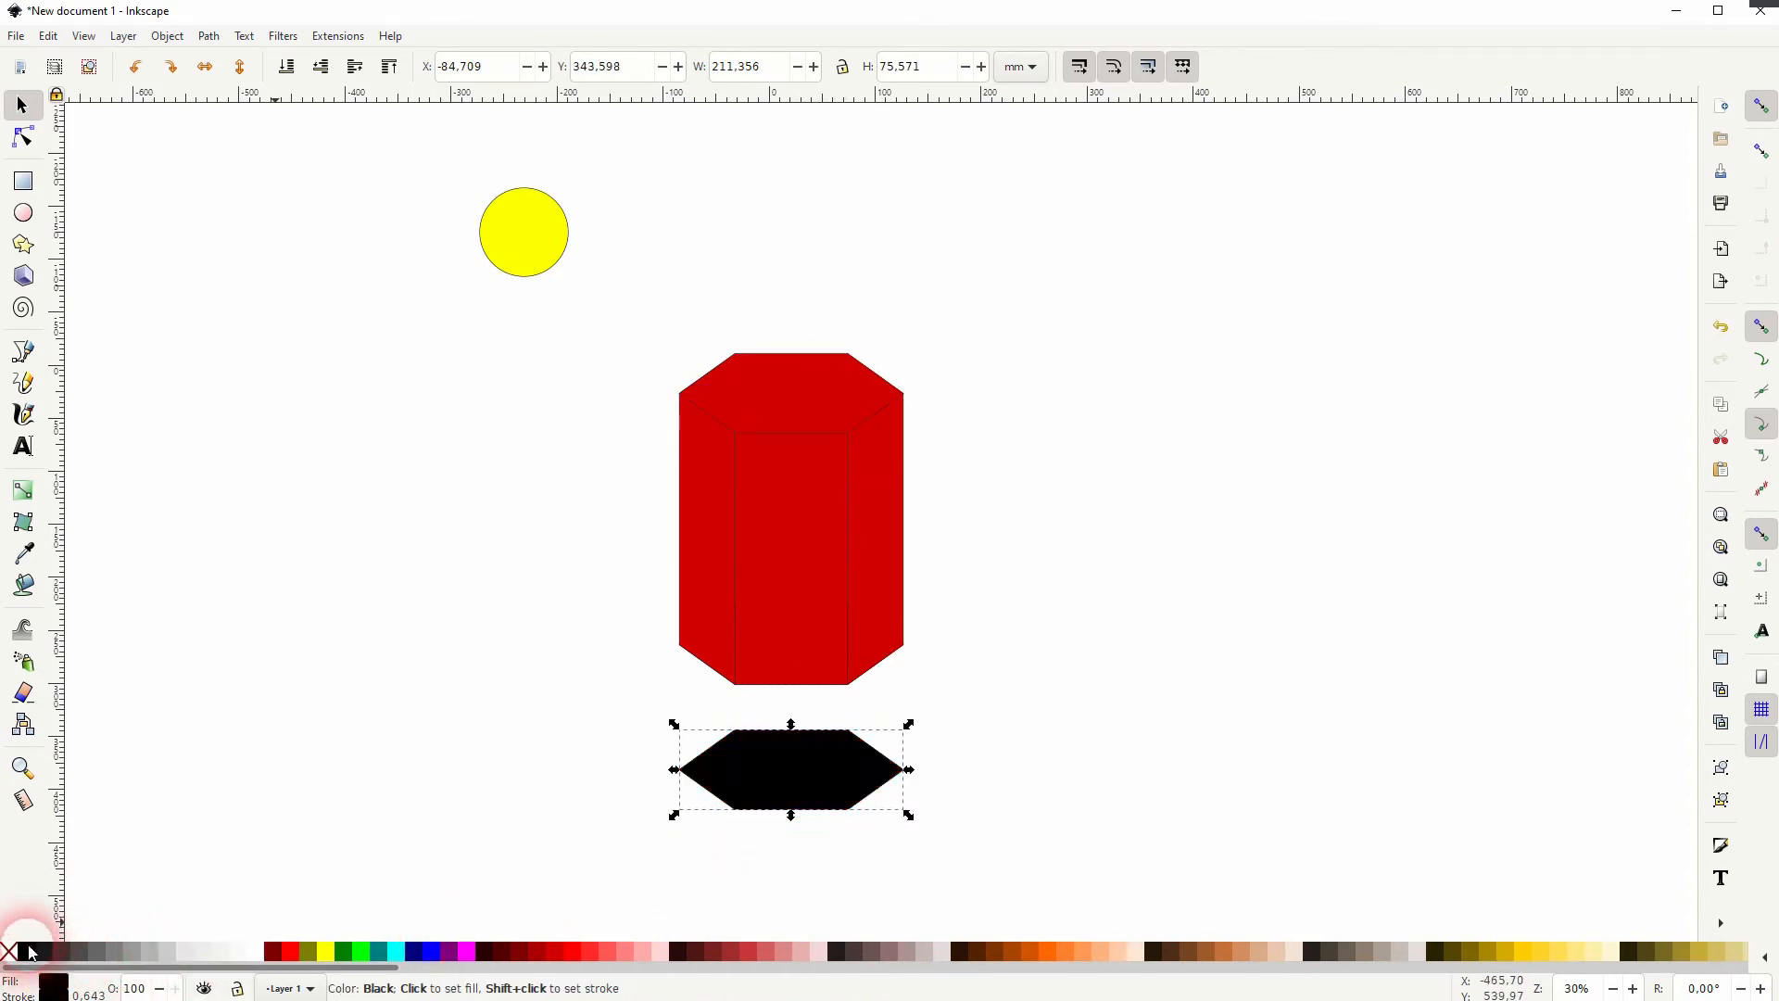
{"action": "left_click", "coordinate": [146, 33]}
{"action": "left_click", "coordinate": [211, 83]}
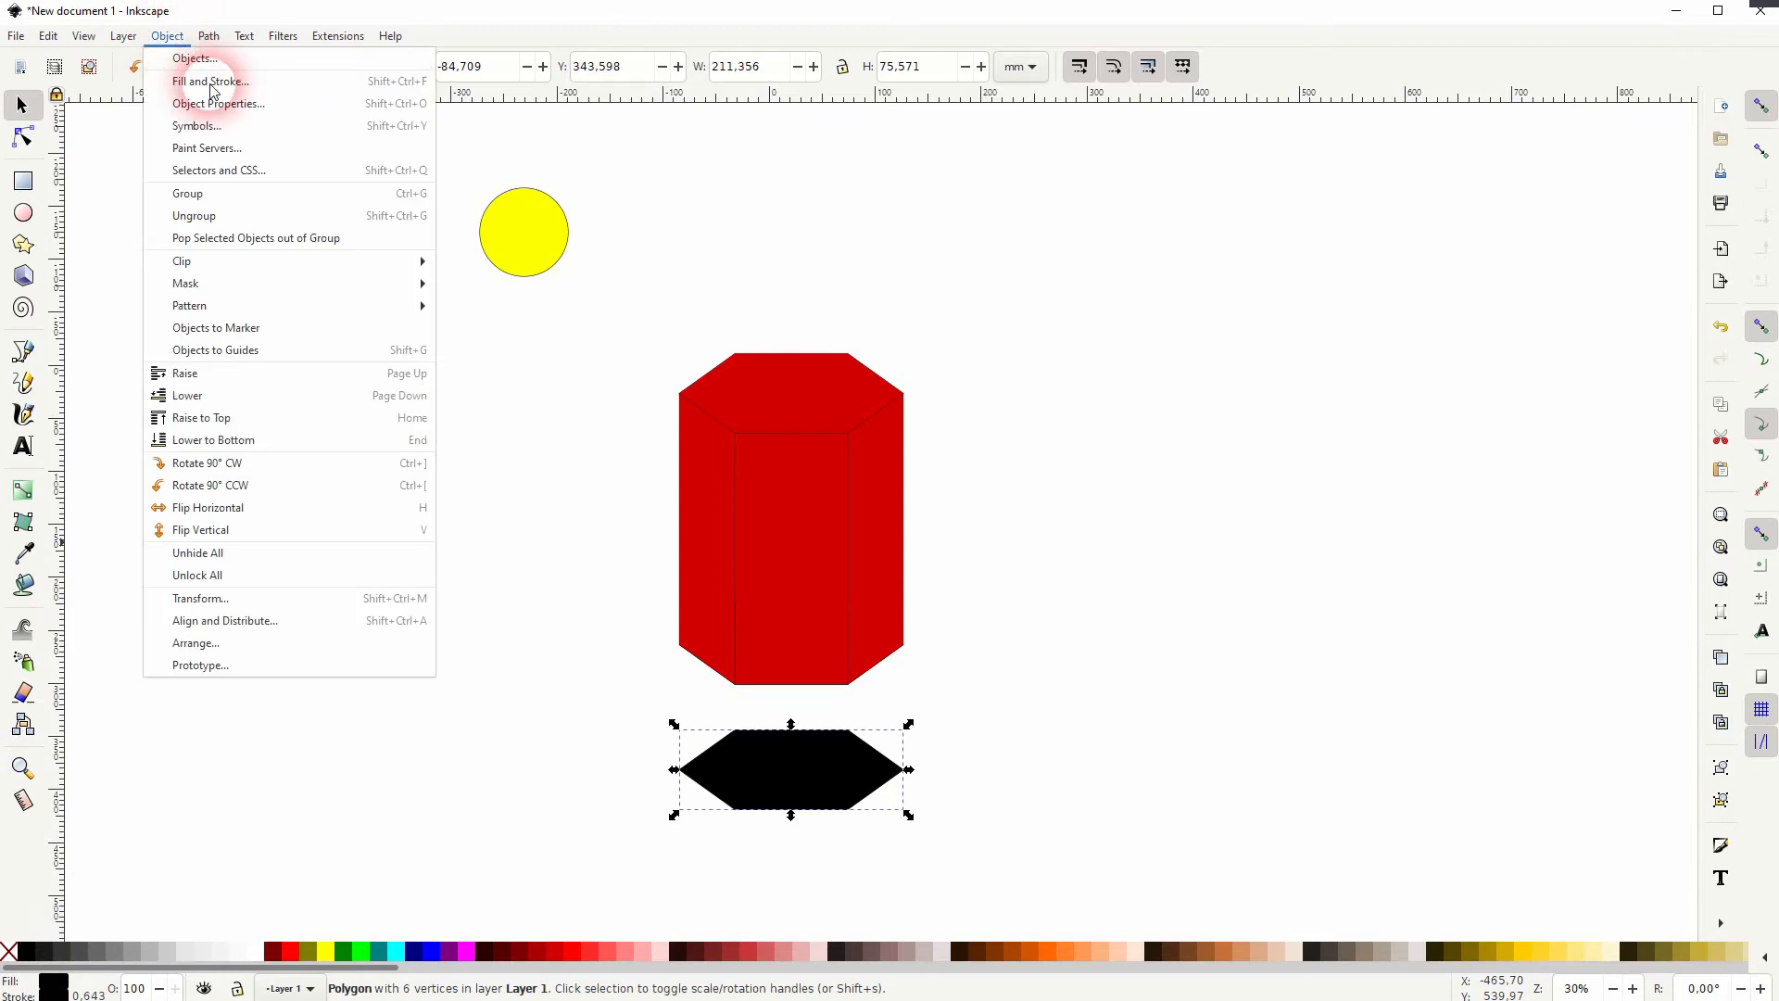
{"action": "left_click_drag", "start_coordinate": [1517, 531], "coordinate": [1529, 531]}
Step: Position the blurred shadow at the prism's lower right, at about X -17, Y 287 mm, and send it behind all shapes
{"action": "left_click_drag", "start_coordinate": [790, 771], "coordinate": [892, 708]}
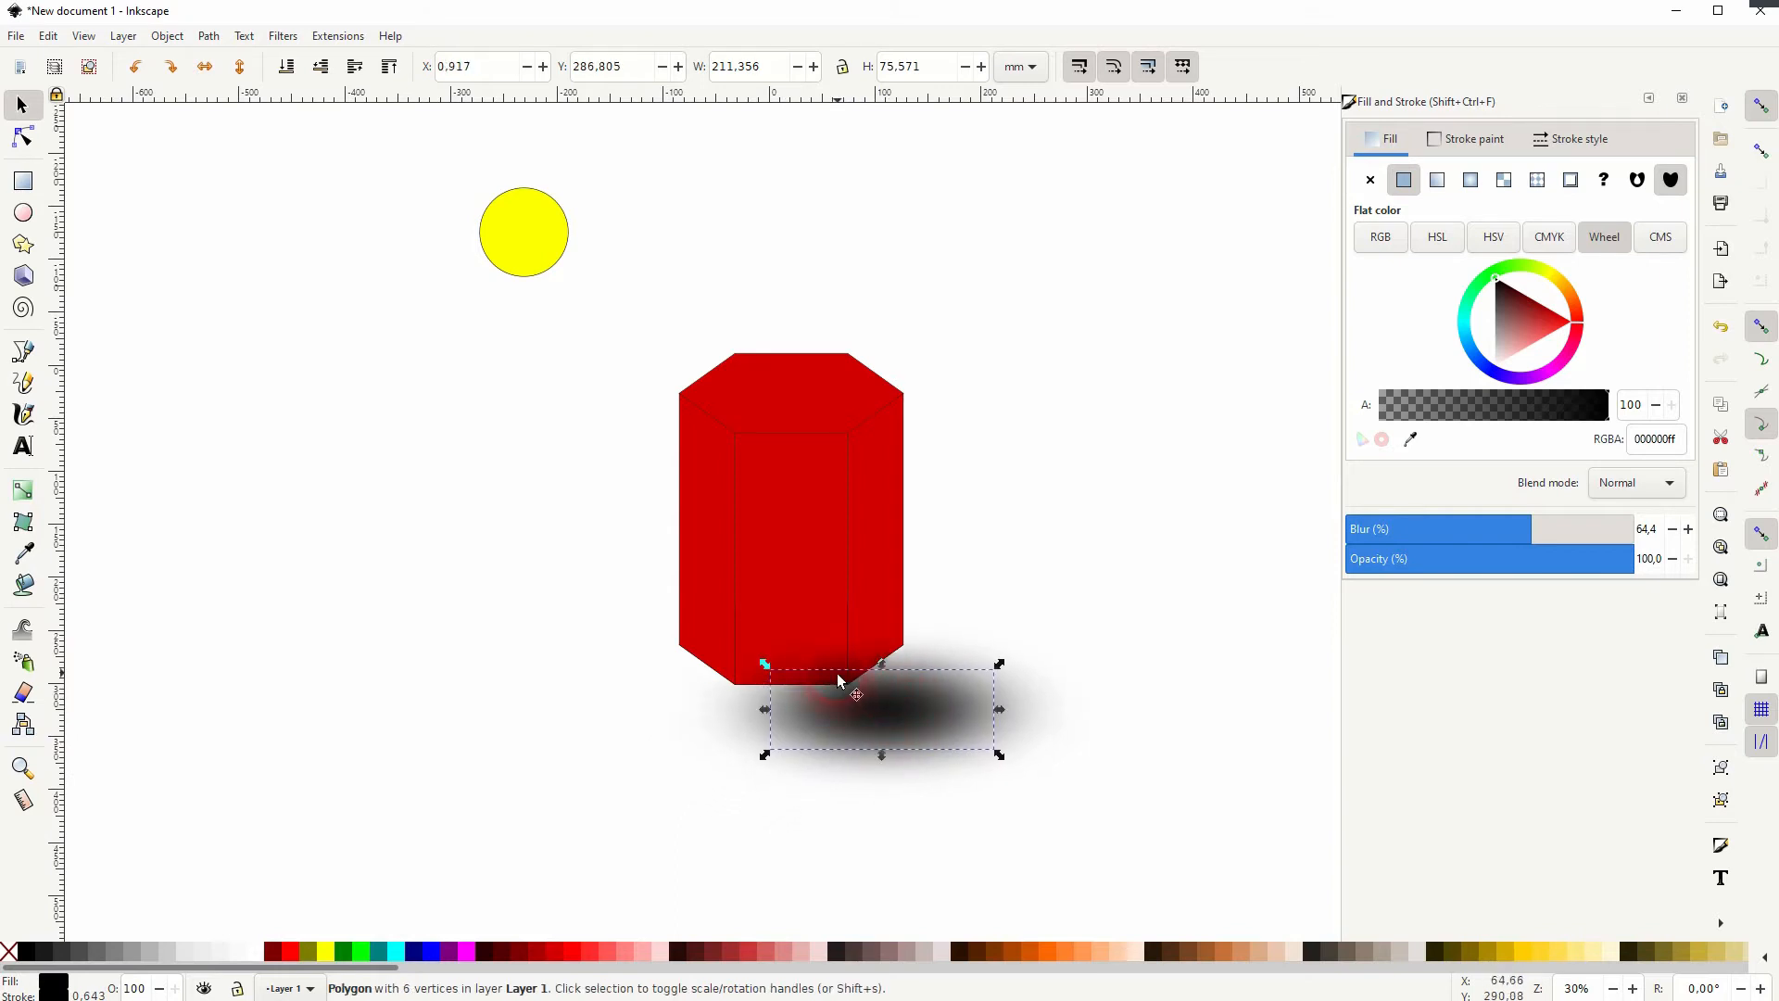
{"action": "left_click", "coordinate": [289, 67]}
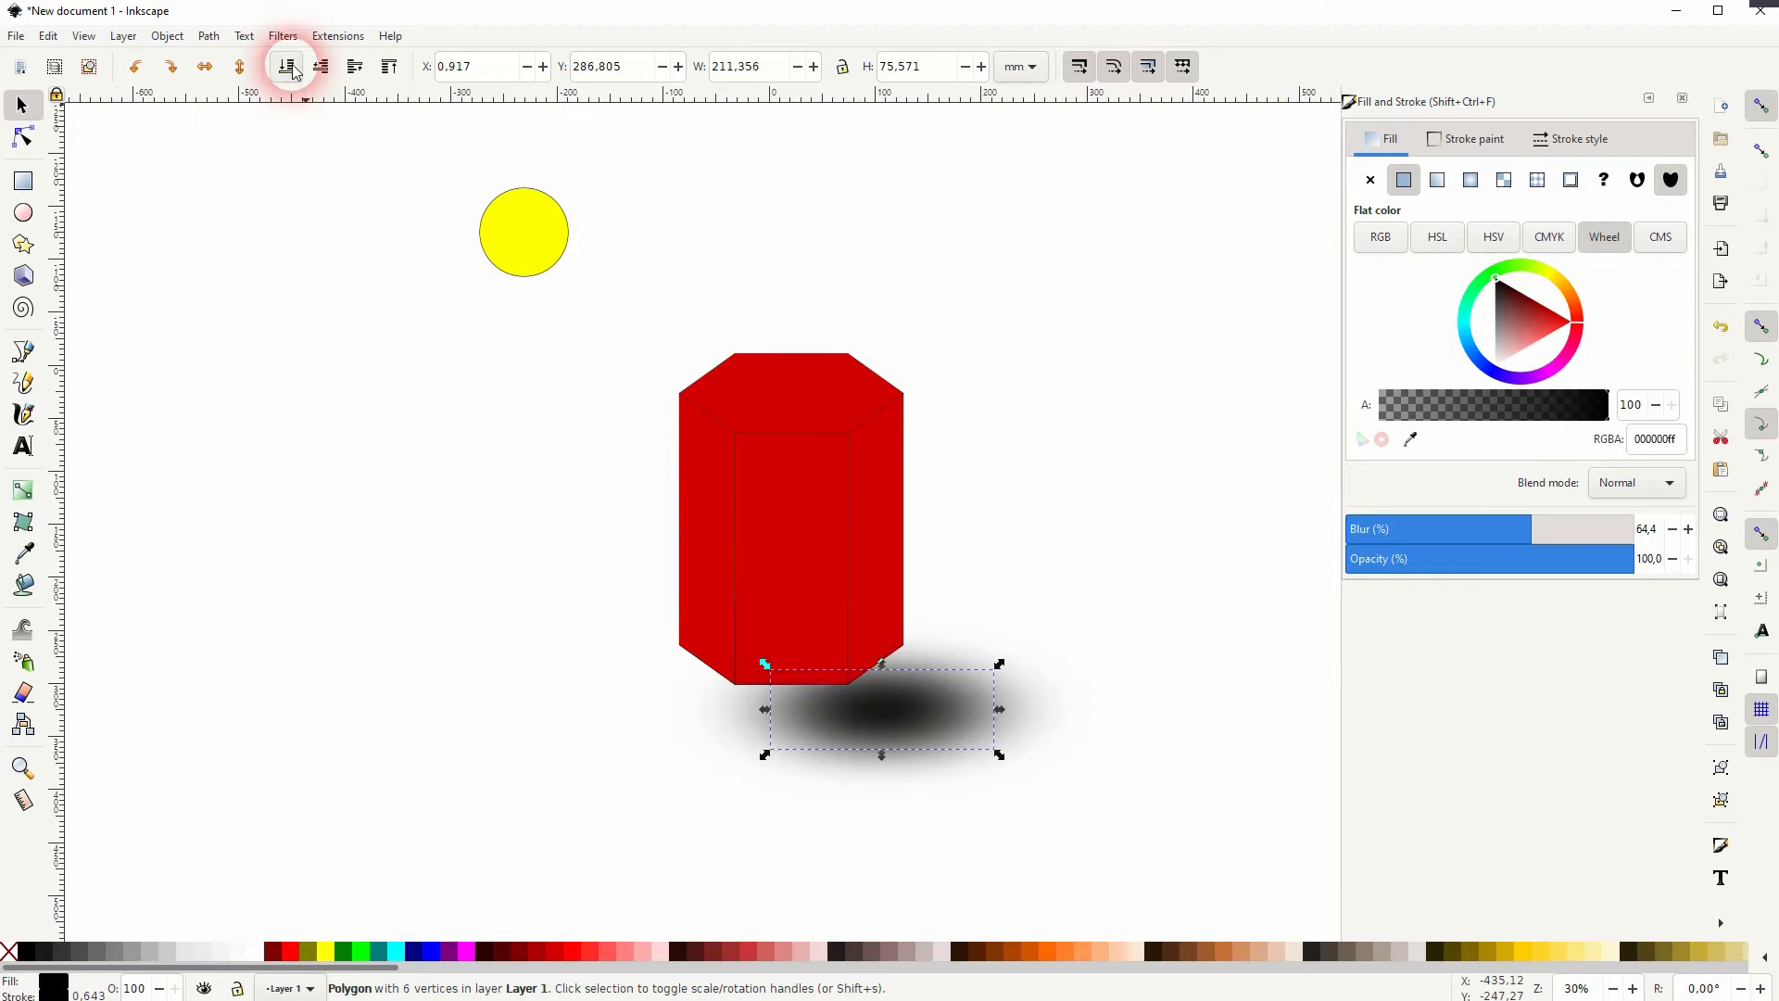
{"action": "left_click", "coordinate": [906, 653]}
{"action": "left_click", "coordinate": [1056, 584]}
{"action": "left_click", "coordinate": [988, 752]}
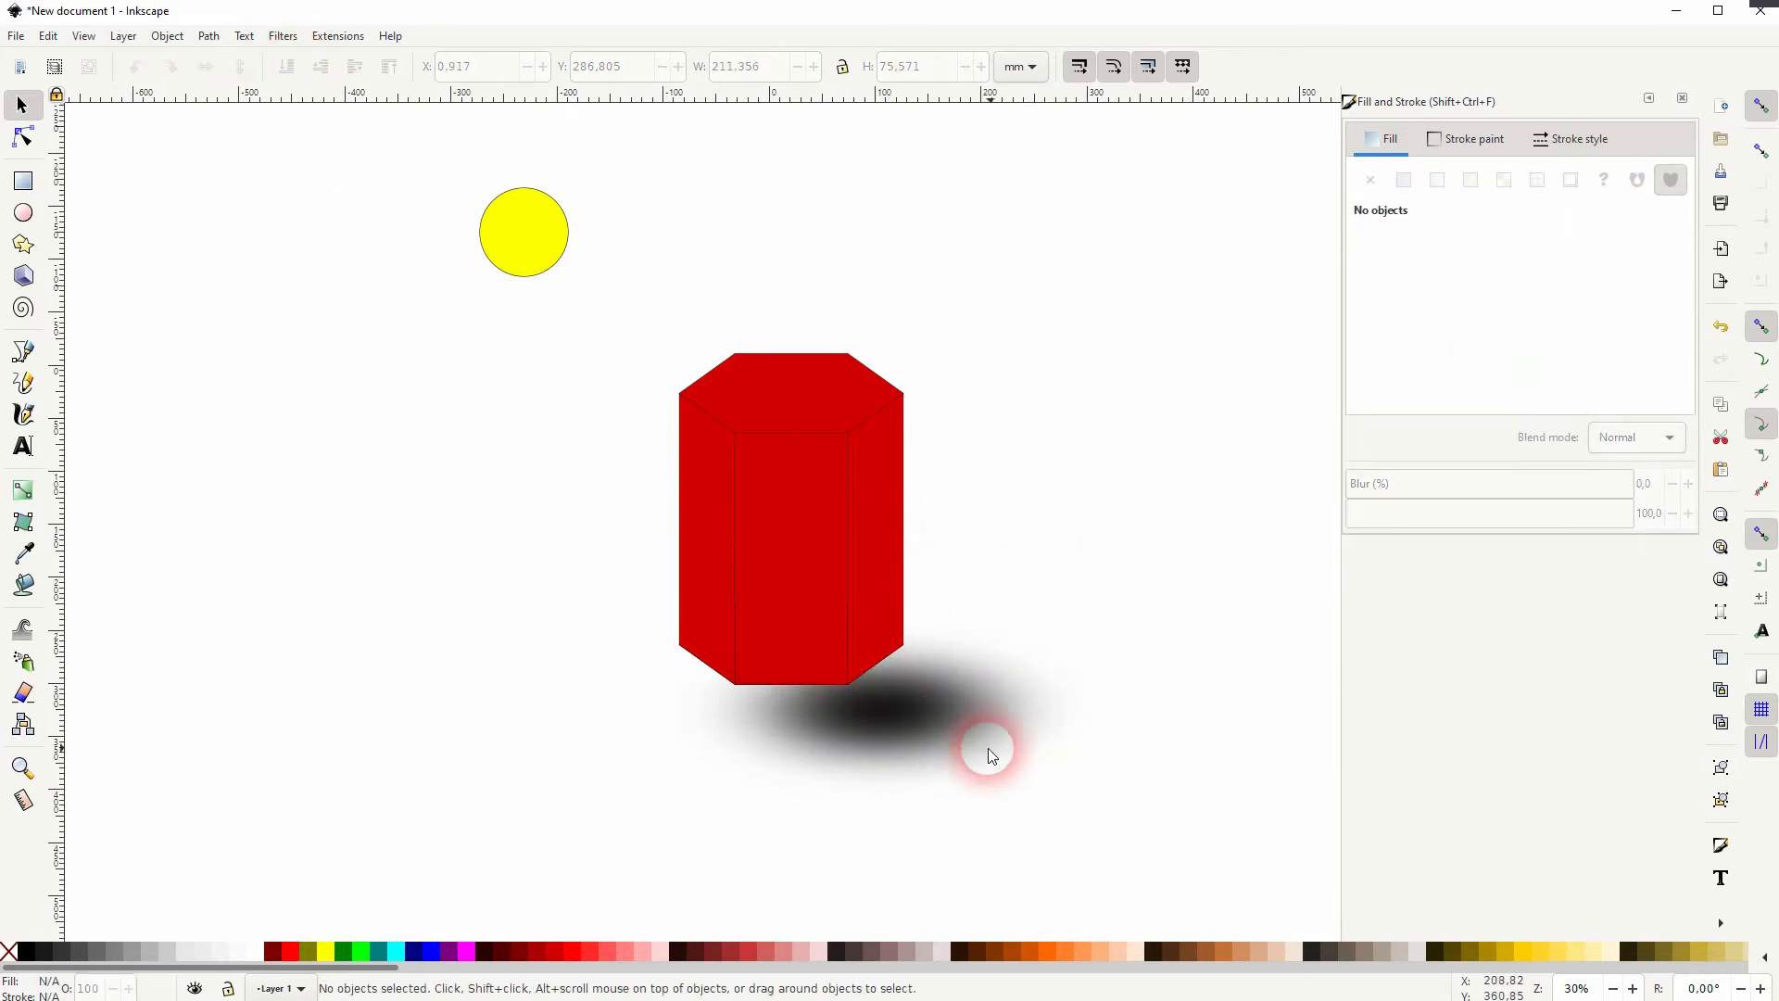
{"action": "left_click", "coordinate": [874, 719]}
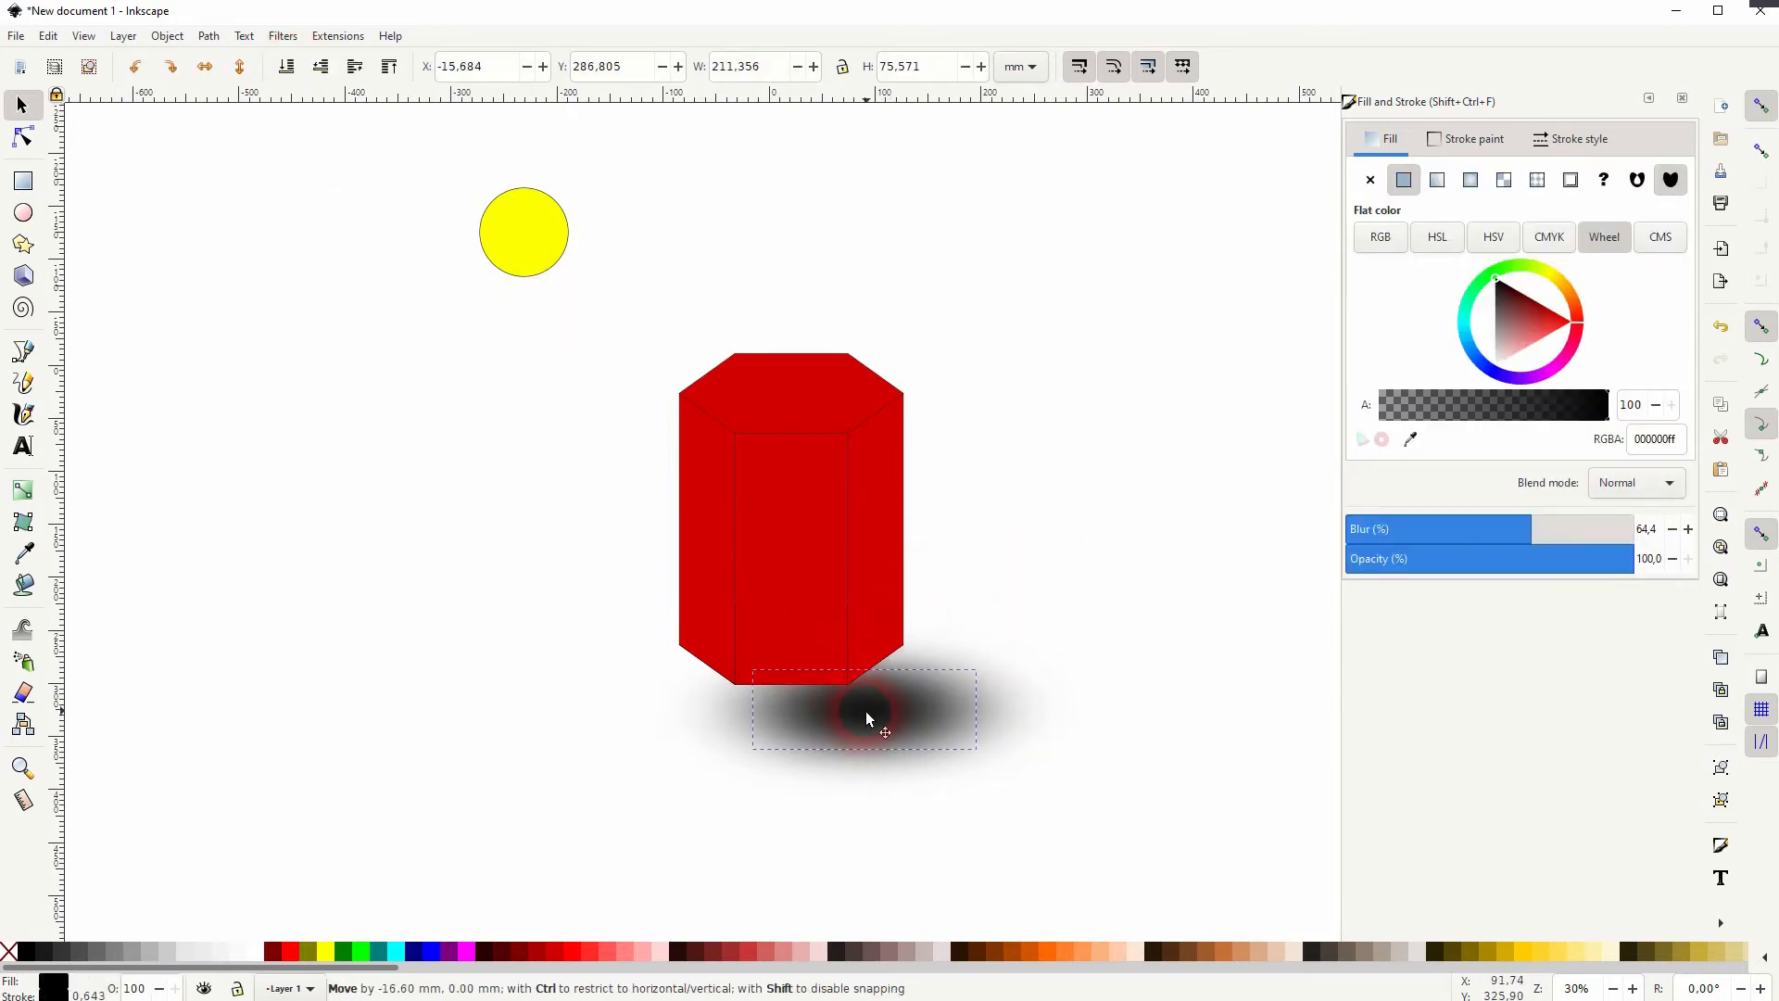
{"action": "left_click", "coordinate": [1082, 602]}
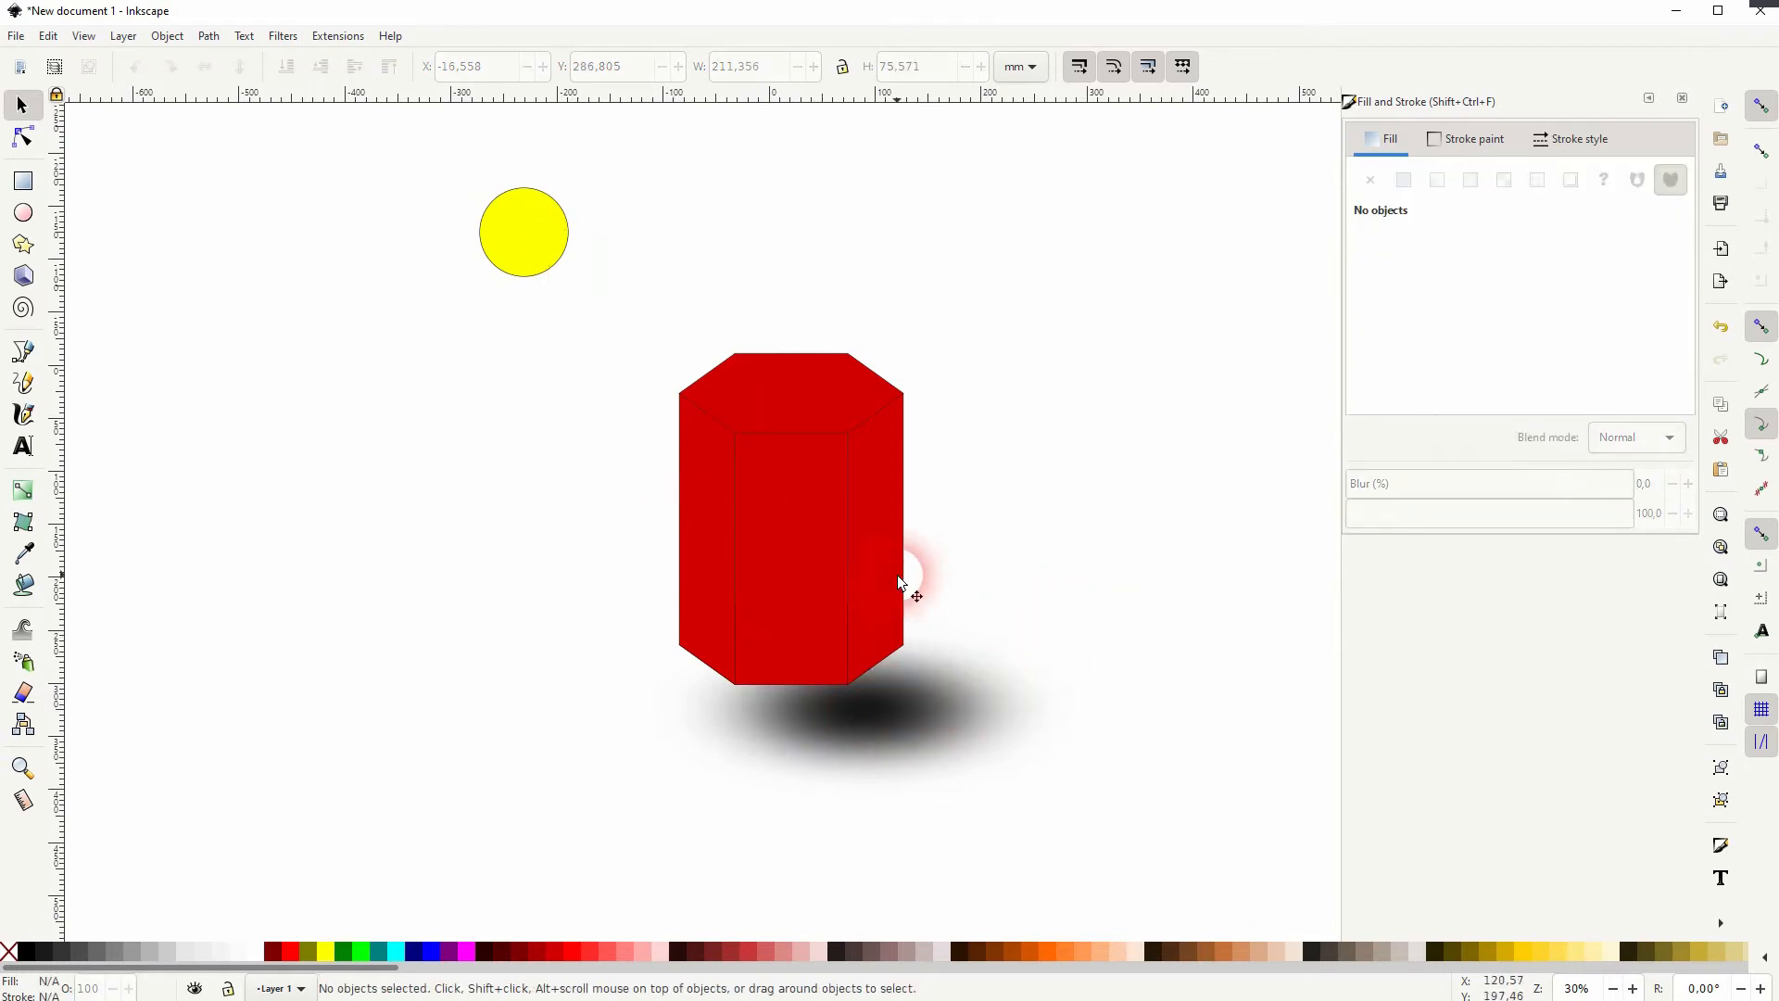
Step: Fill the prism's right side face with dark red 800000
{"action": "left_click", "coordinate": [669, 332]}
{"action": "left_click", "coordinate": [887, 536]}
{"action": "left_click", "coordinate": [542, 952]}
{"action": "left_click", "coordinate": [519, 952]}
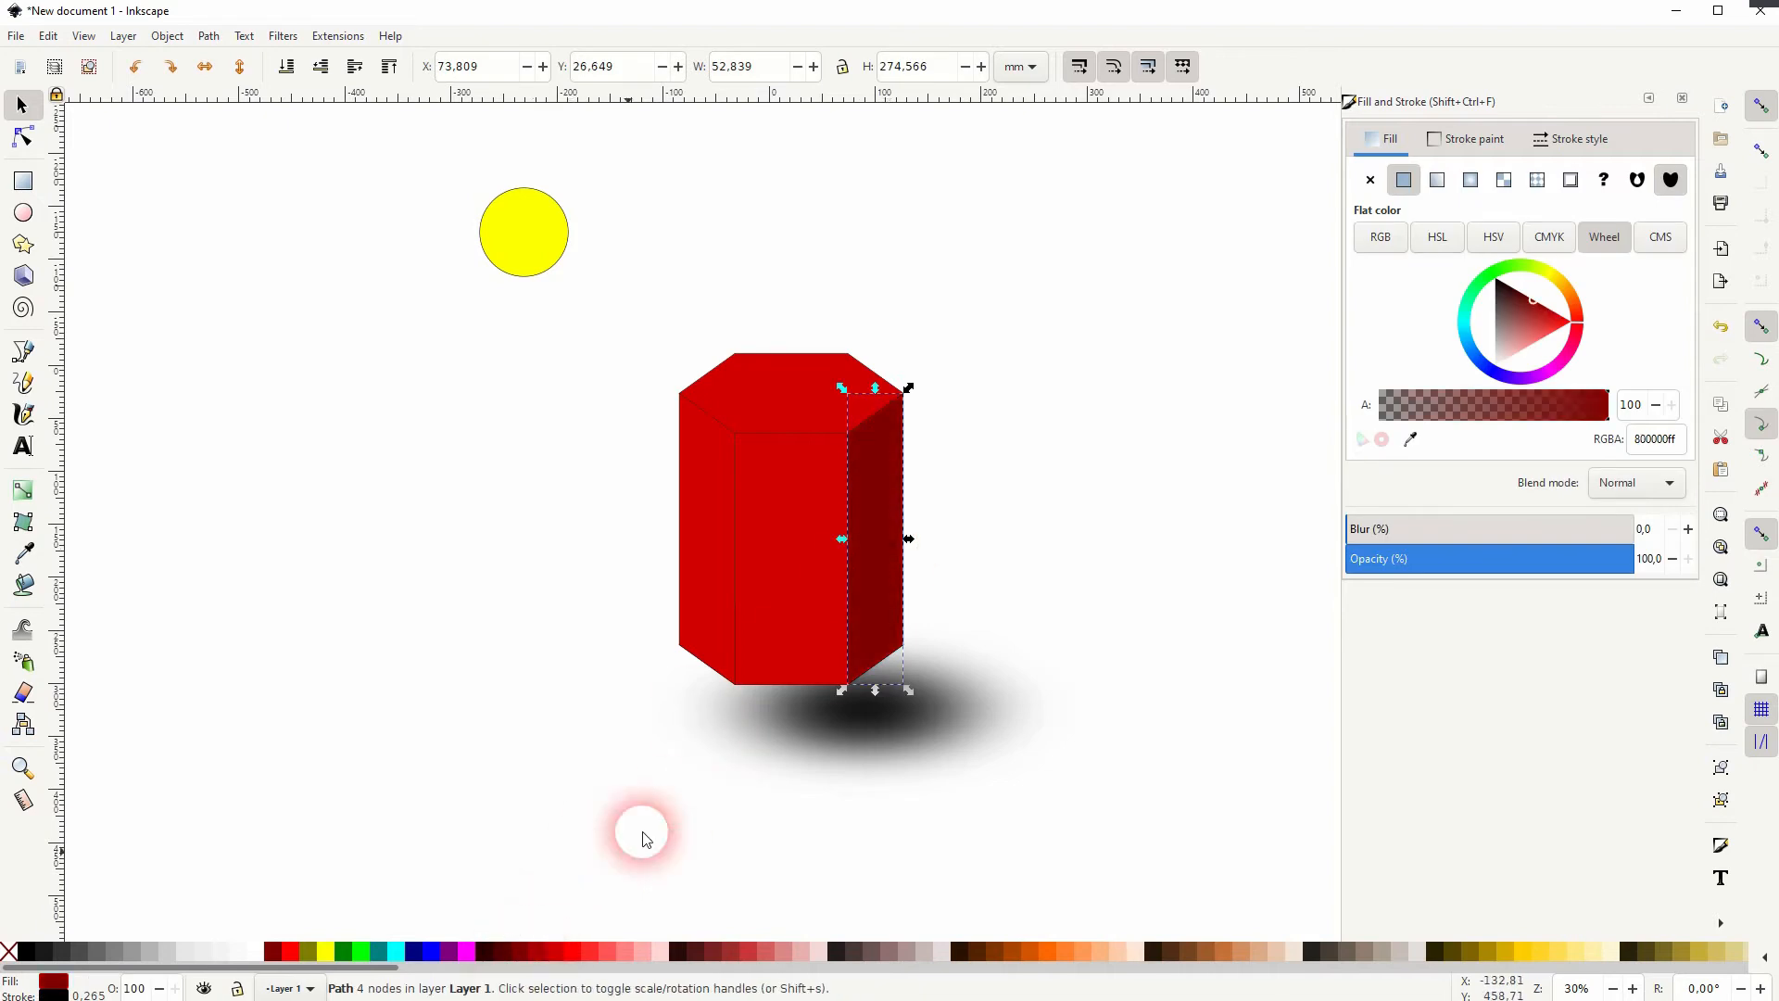
Step: Fill the prism's front face with medium red aa0000
{"action": "left_click", "coordinate": [793, 566]}
{"action": "left_click", "coordinate": [542, 952]}
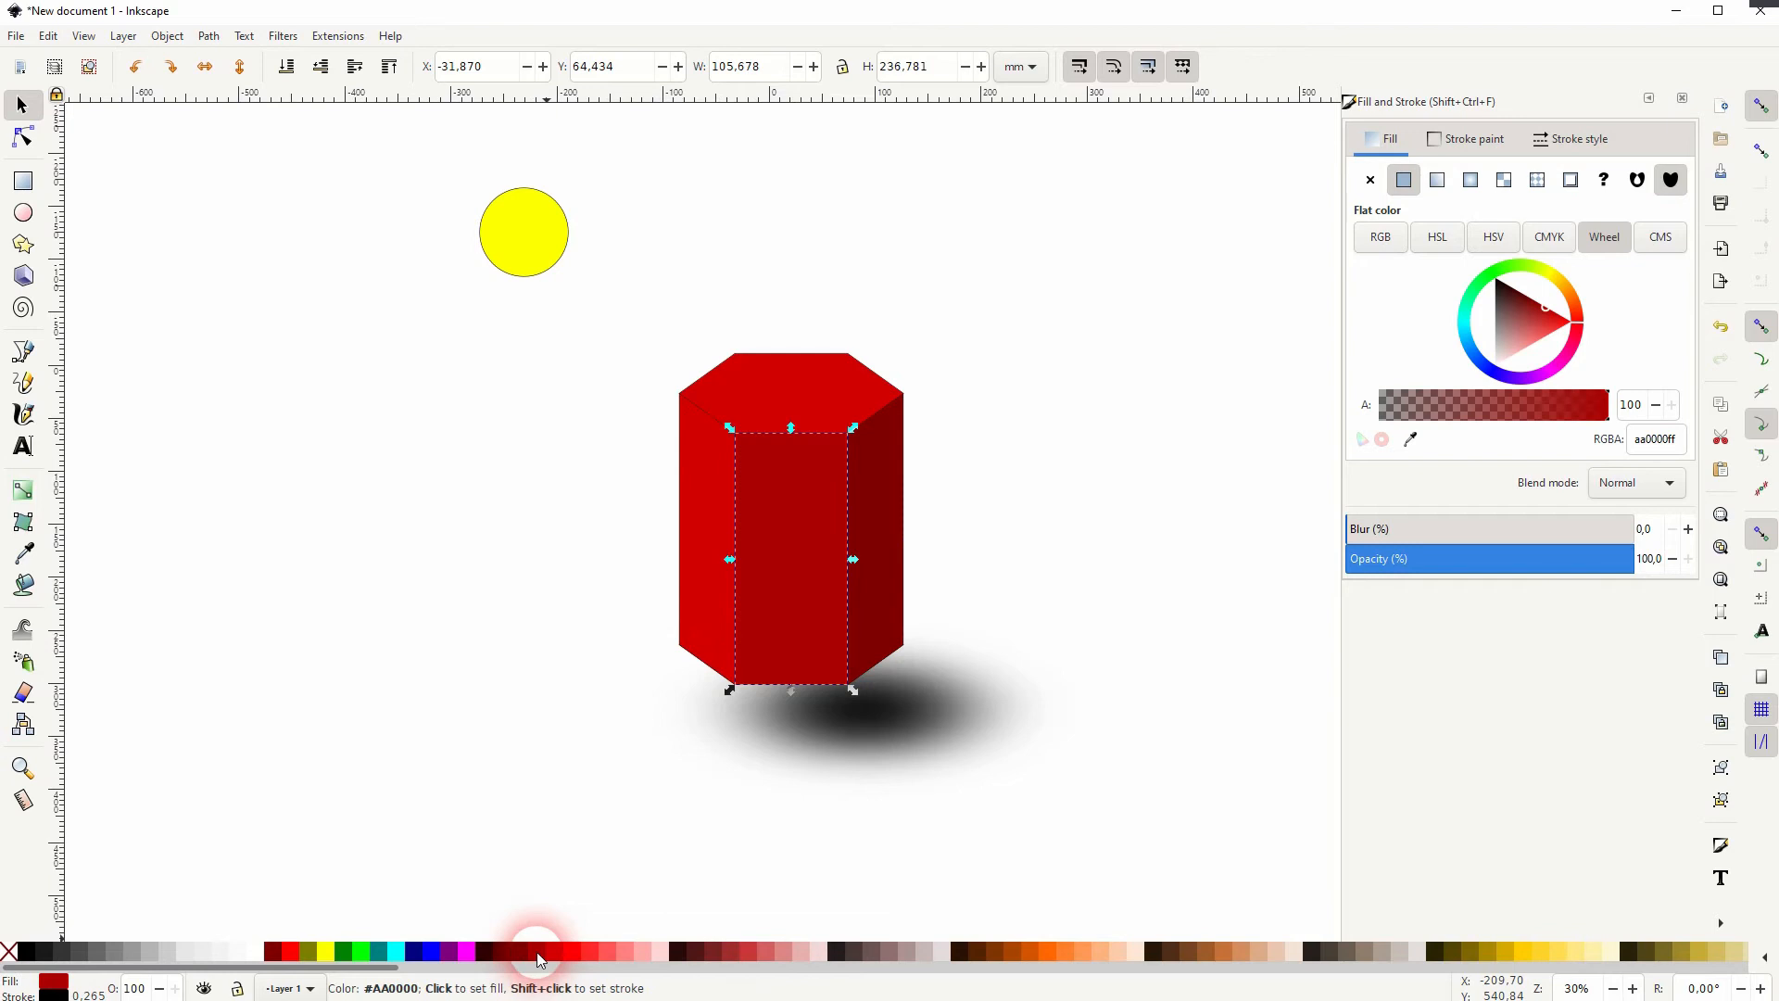
{"action": "left_click", "coordinate": [567, 763]}
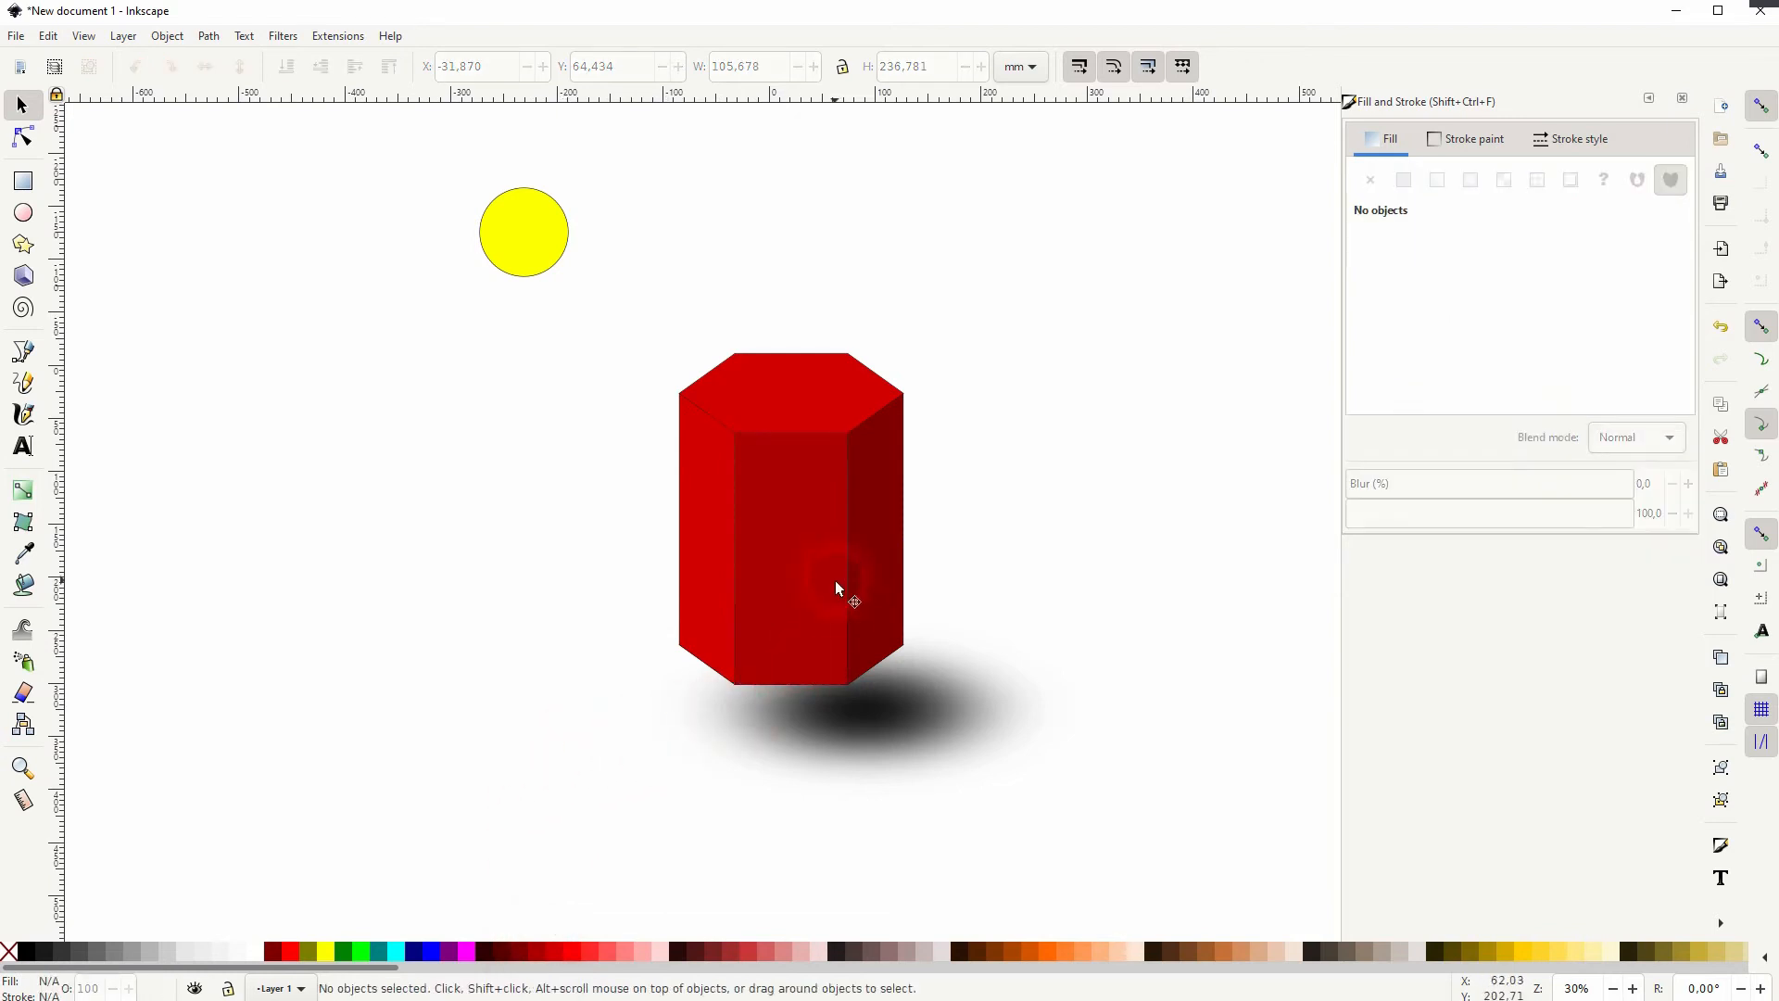
Step: Fill the prism's left side face and its top face with bright red ff2a2a
{"action": "left_click", "coordinate": [714, 561]}
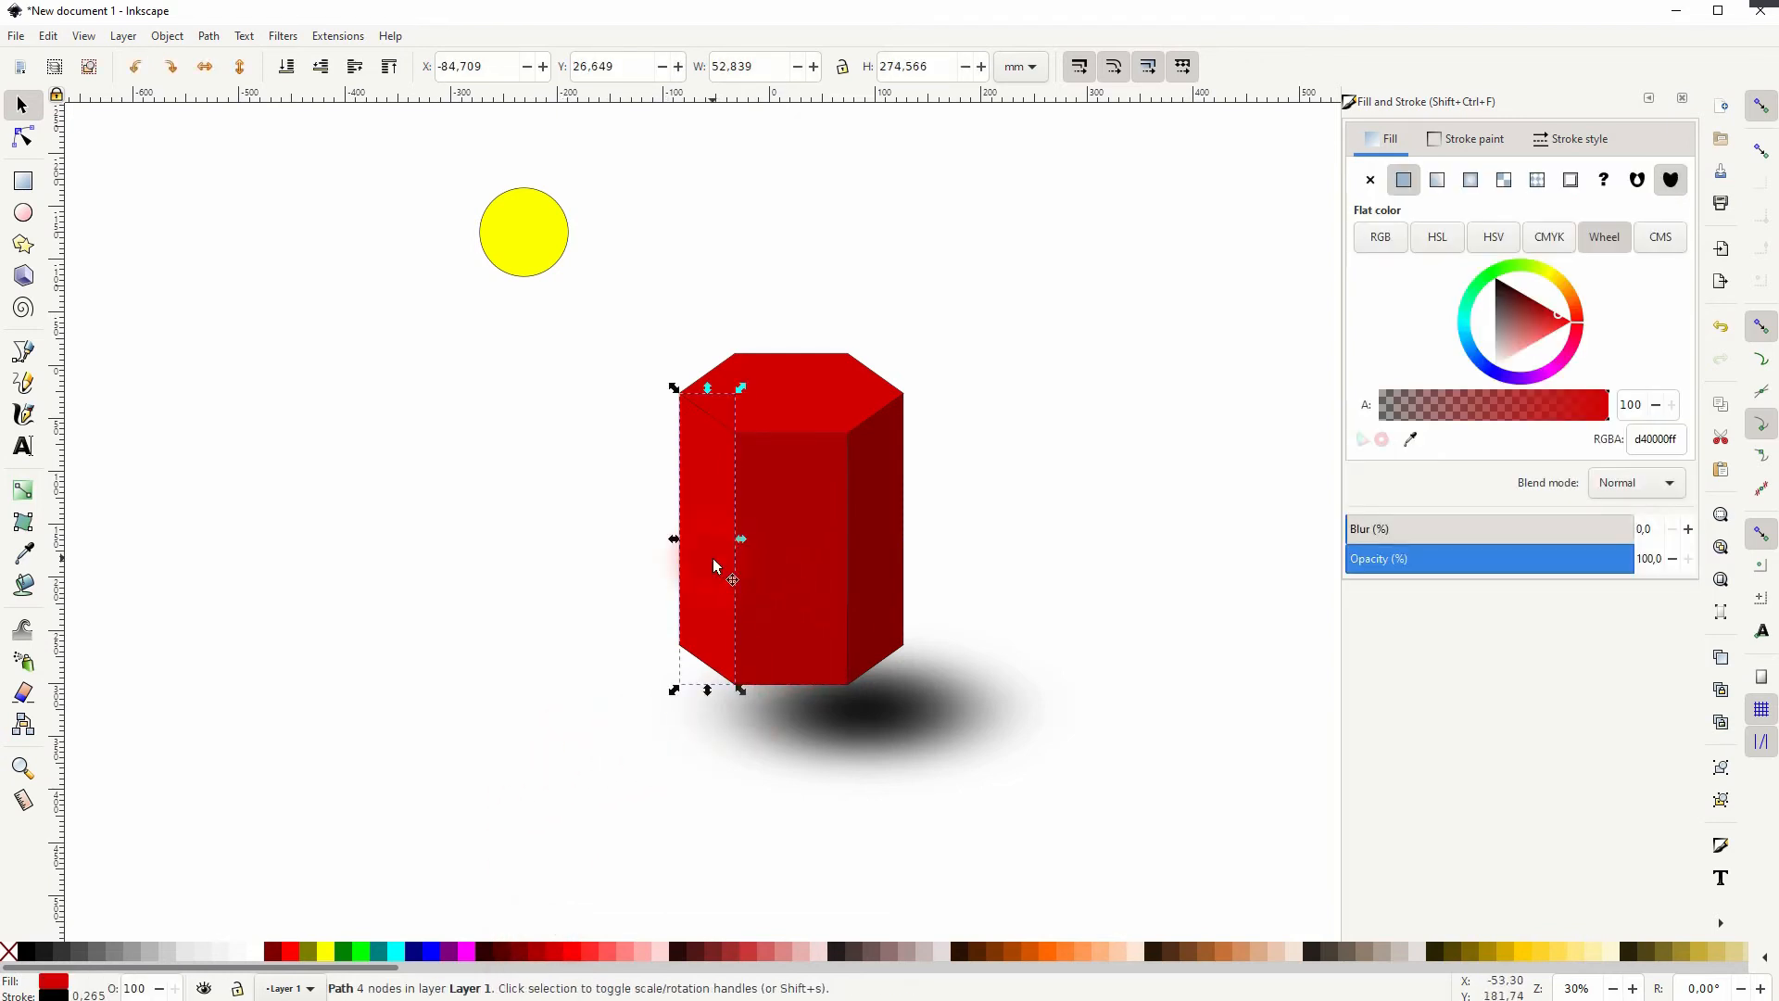
{"action": "left_click", "coordinate": [608, 951]}
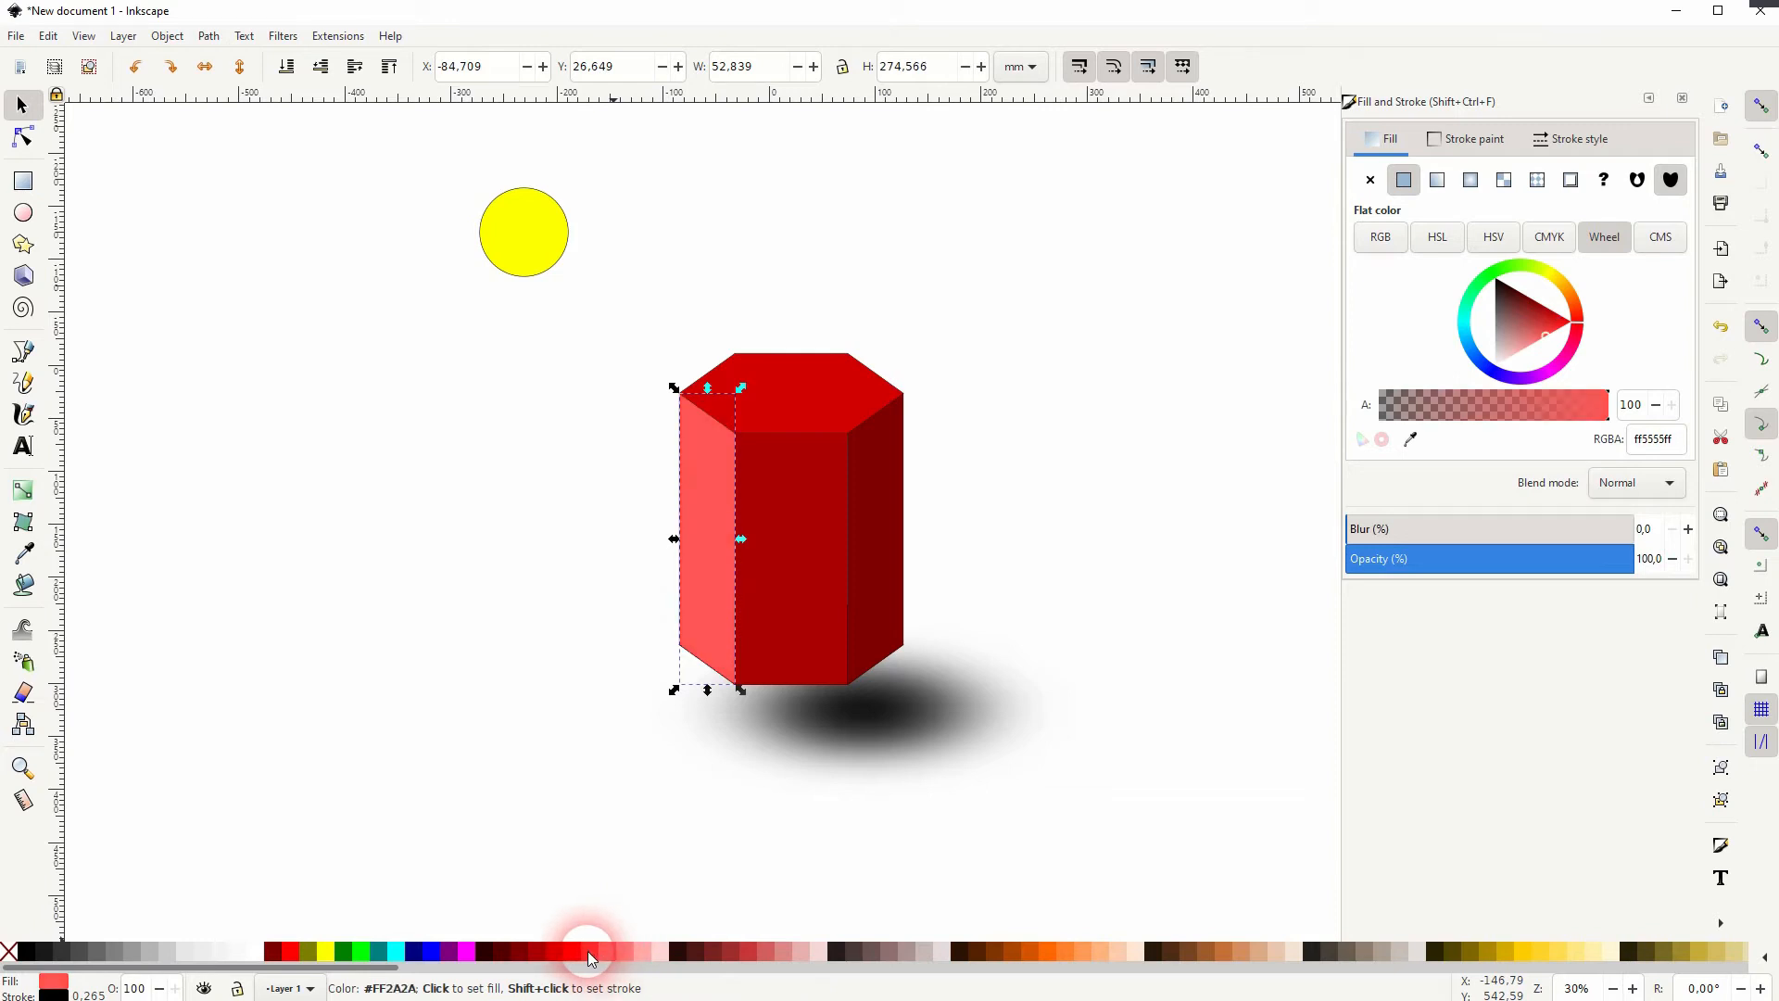
{"action": "left_click", "coordinate": [588, 951]}
{"action": "left_click", "coordinate": [797, 387]}
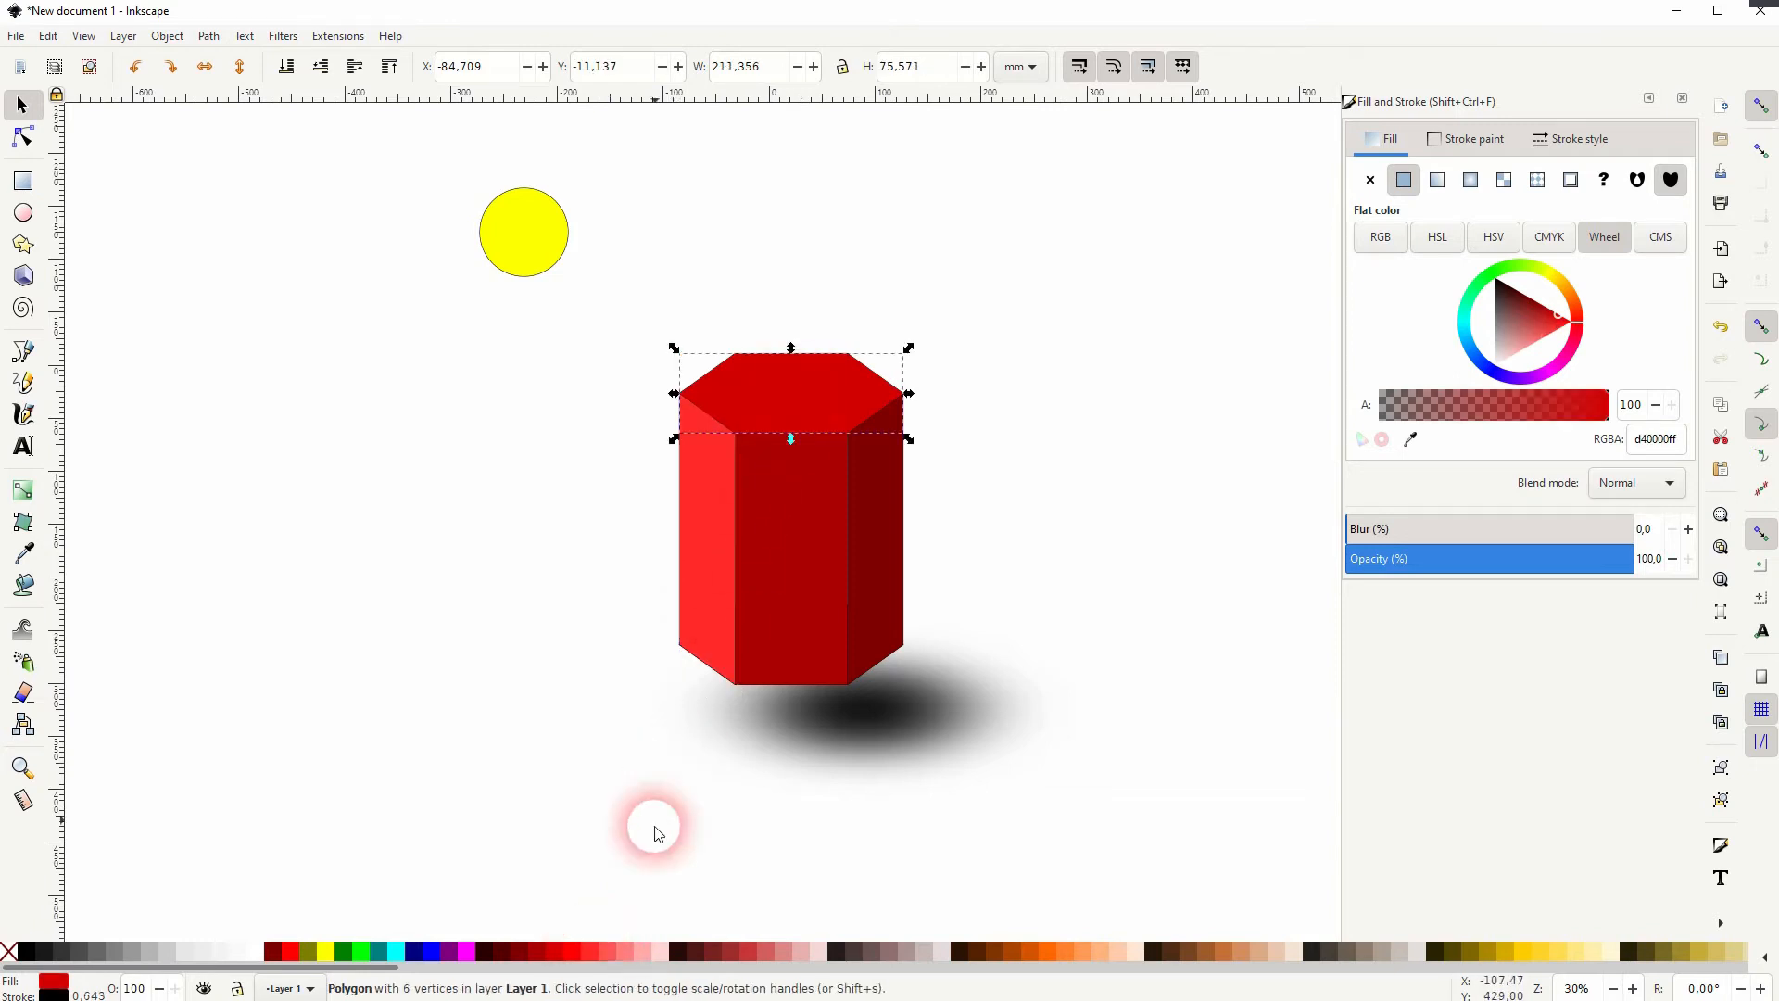
{"action": "left_click", "coordinate": [581, 952]}
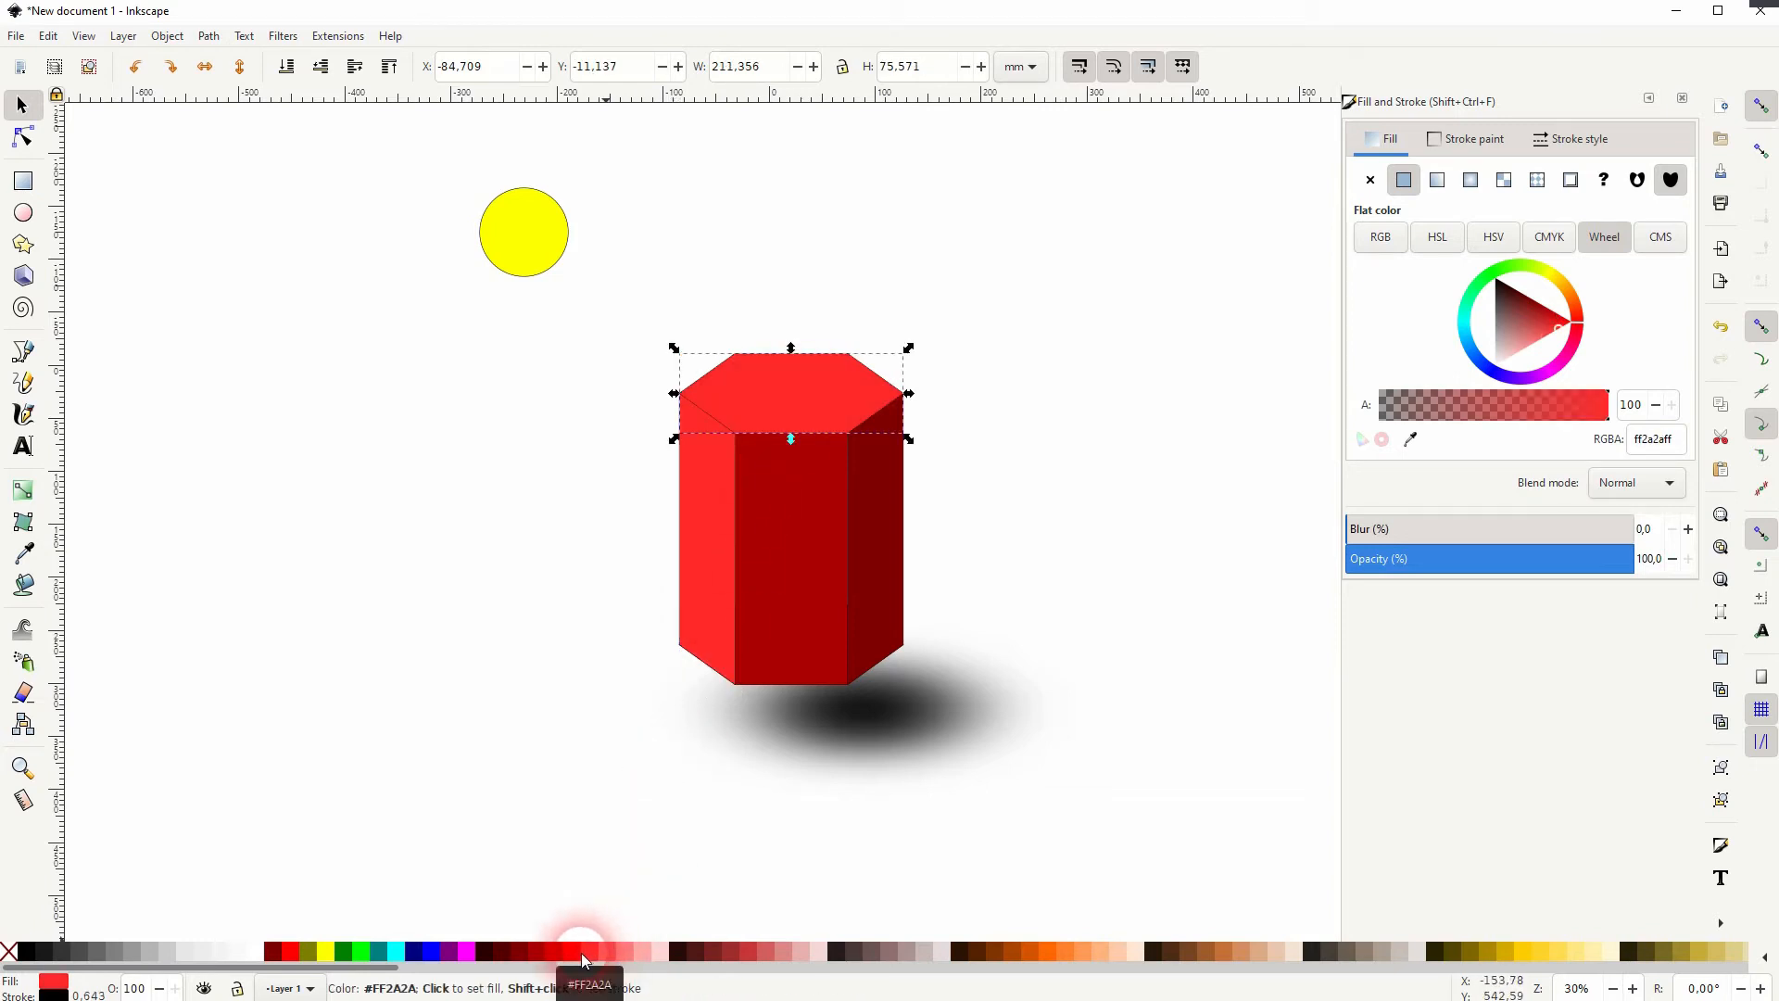
{"action": "left_click", "coordinate": [1064, 421]}
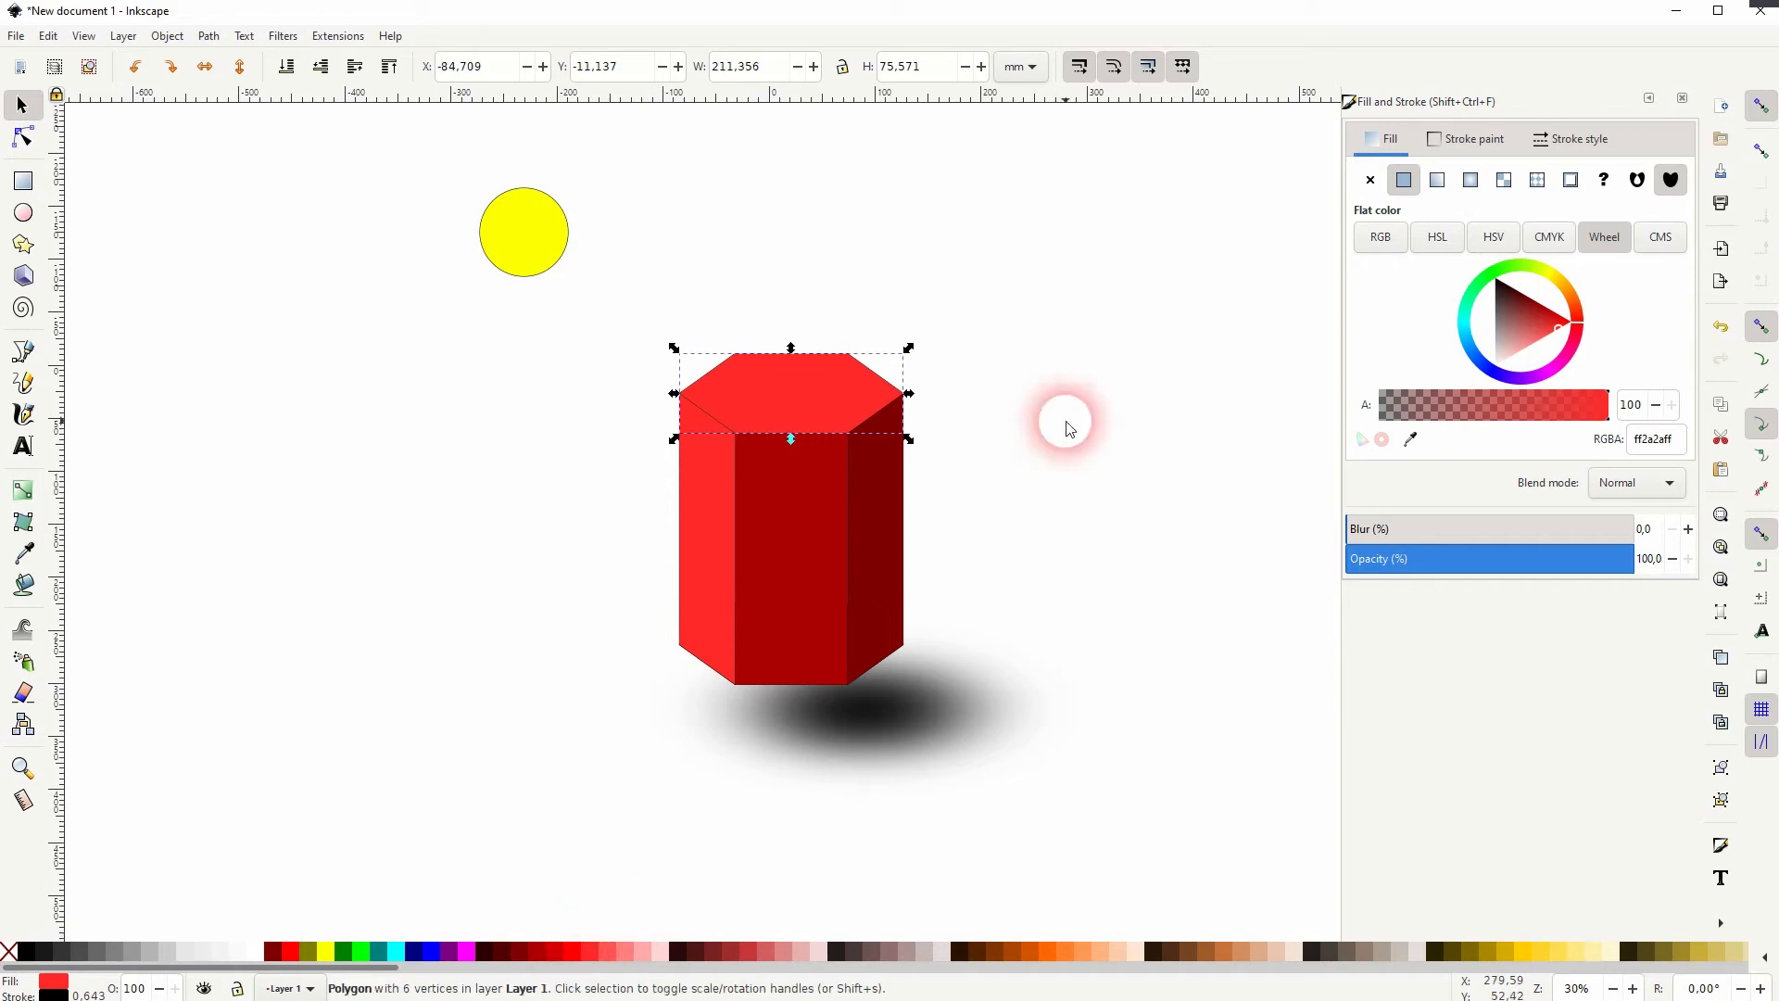
Step: Apply a vertical linear gradient to the prism's left face, with start color ff5555 at the top and end color ff0000 at the bottom
{"action": "left_click", "coordinate": [736, 475]}
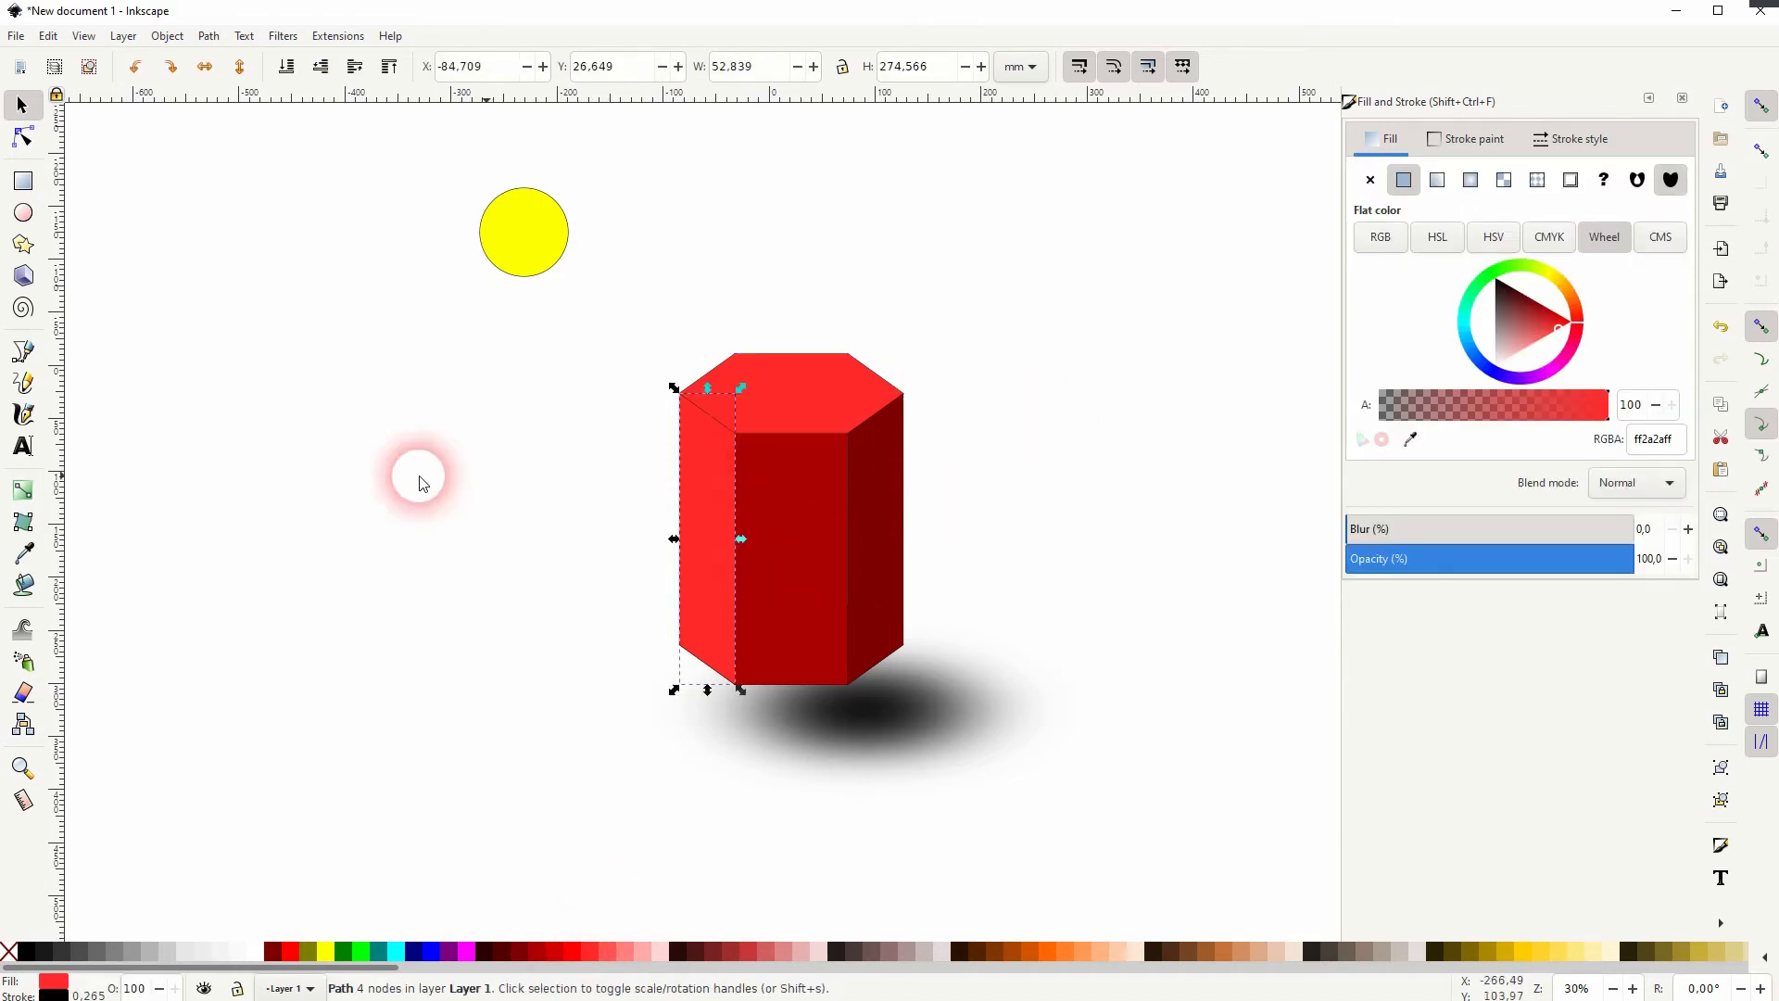
{"action": "left_click", "coordinate": [25, 505]}
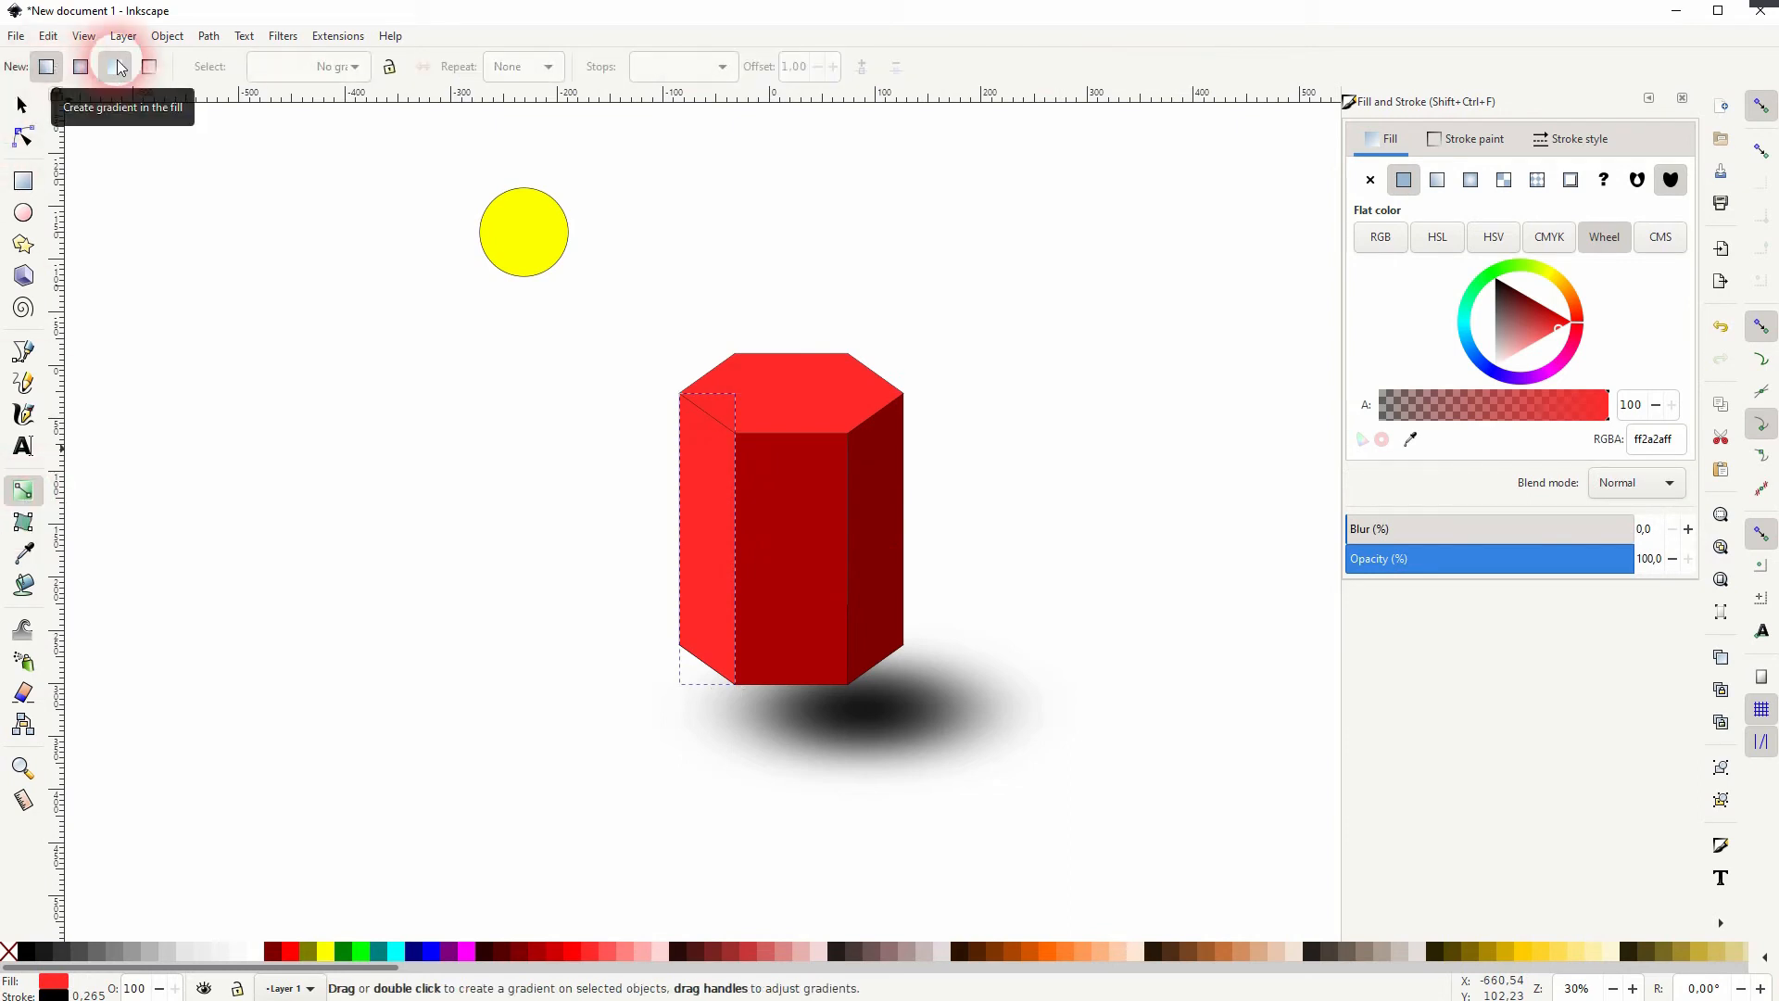
{"action": "left_click_drag", "start_coordinate": [654, 396], "coordinate": [664, 683]}
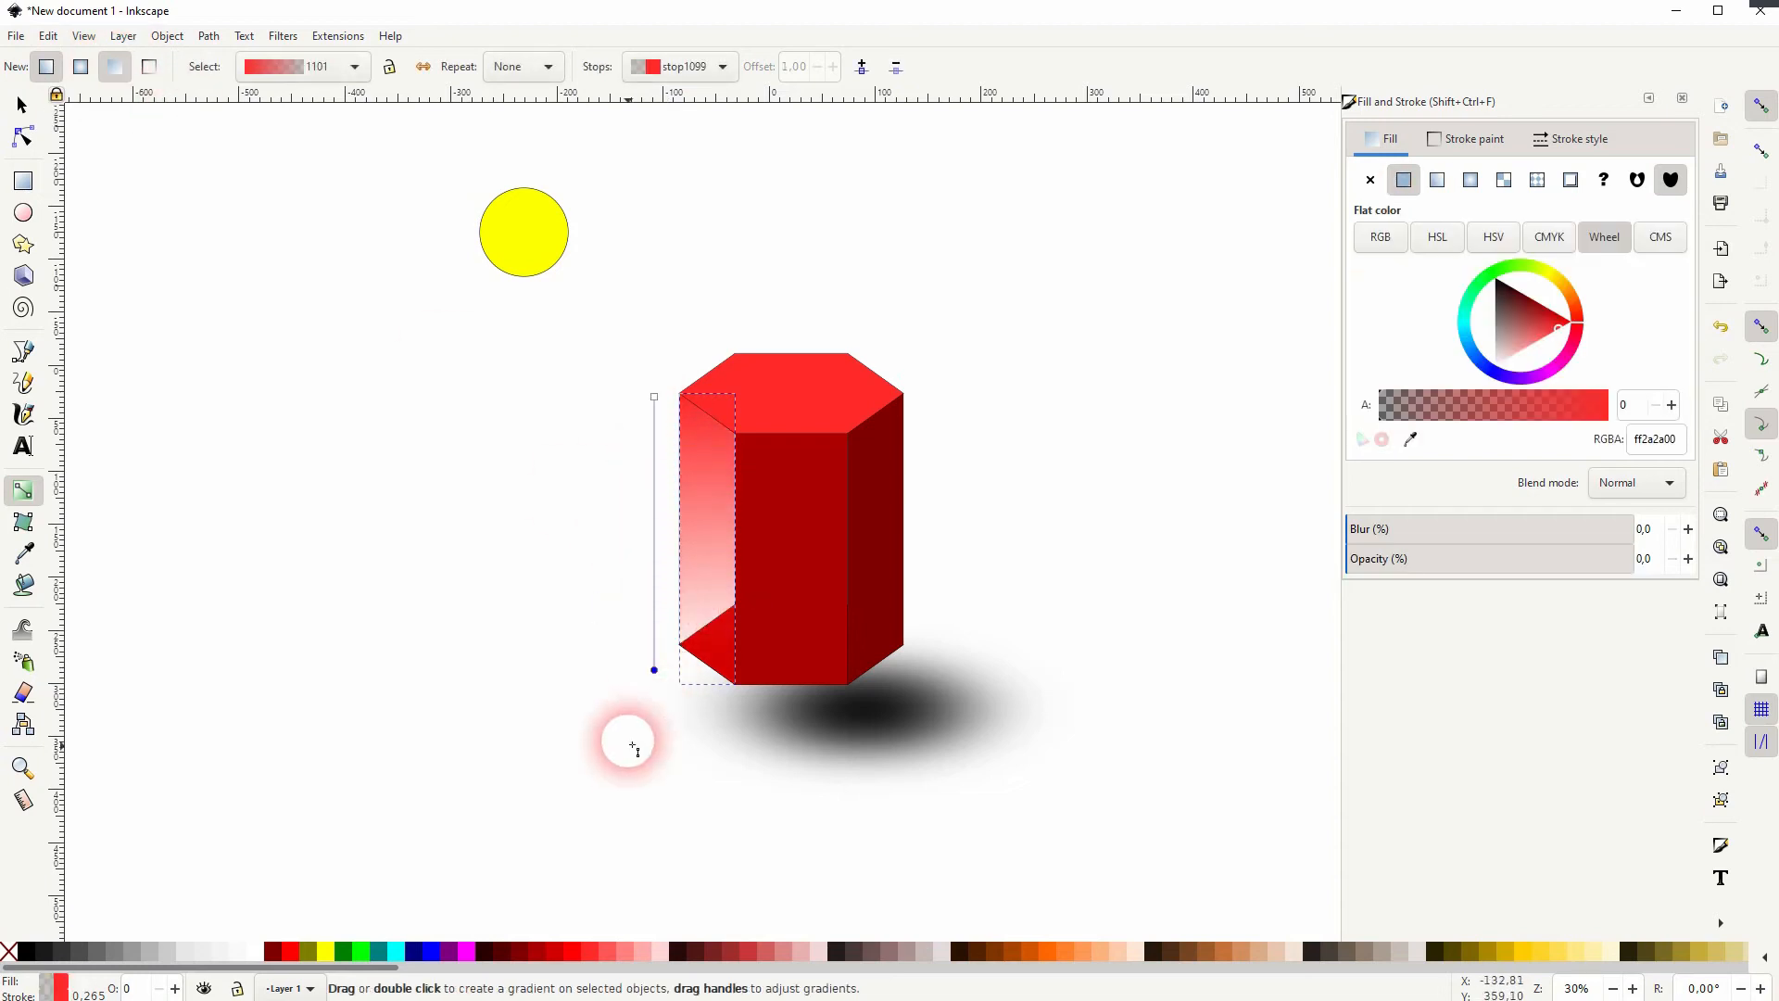
{"action": "left_click", "coordinate": [654, 397]}
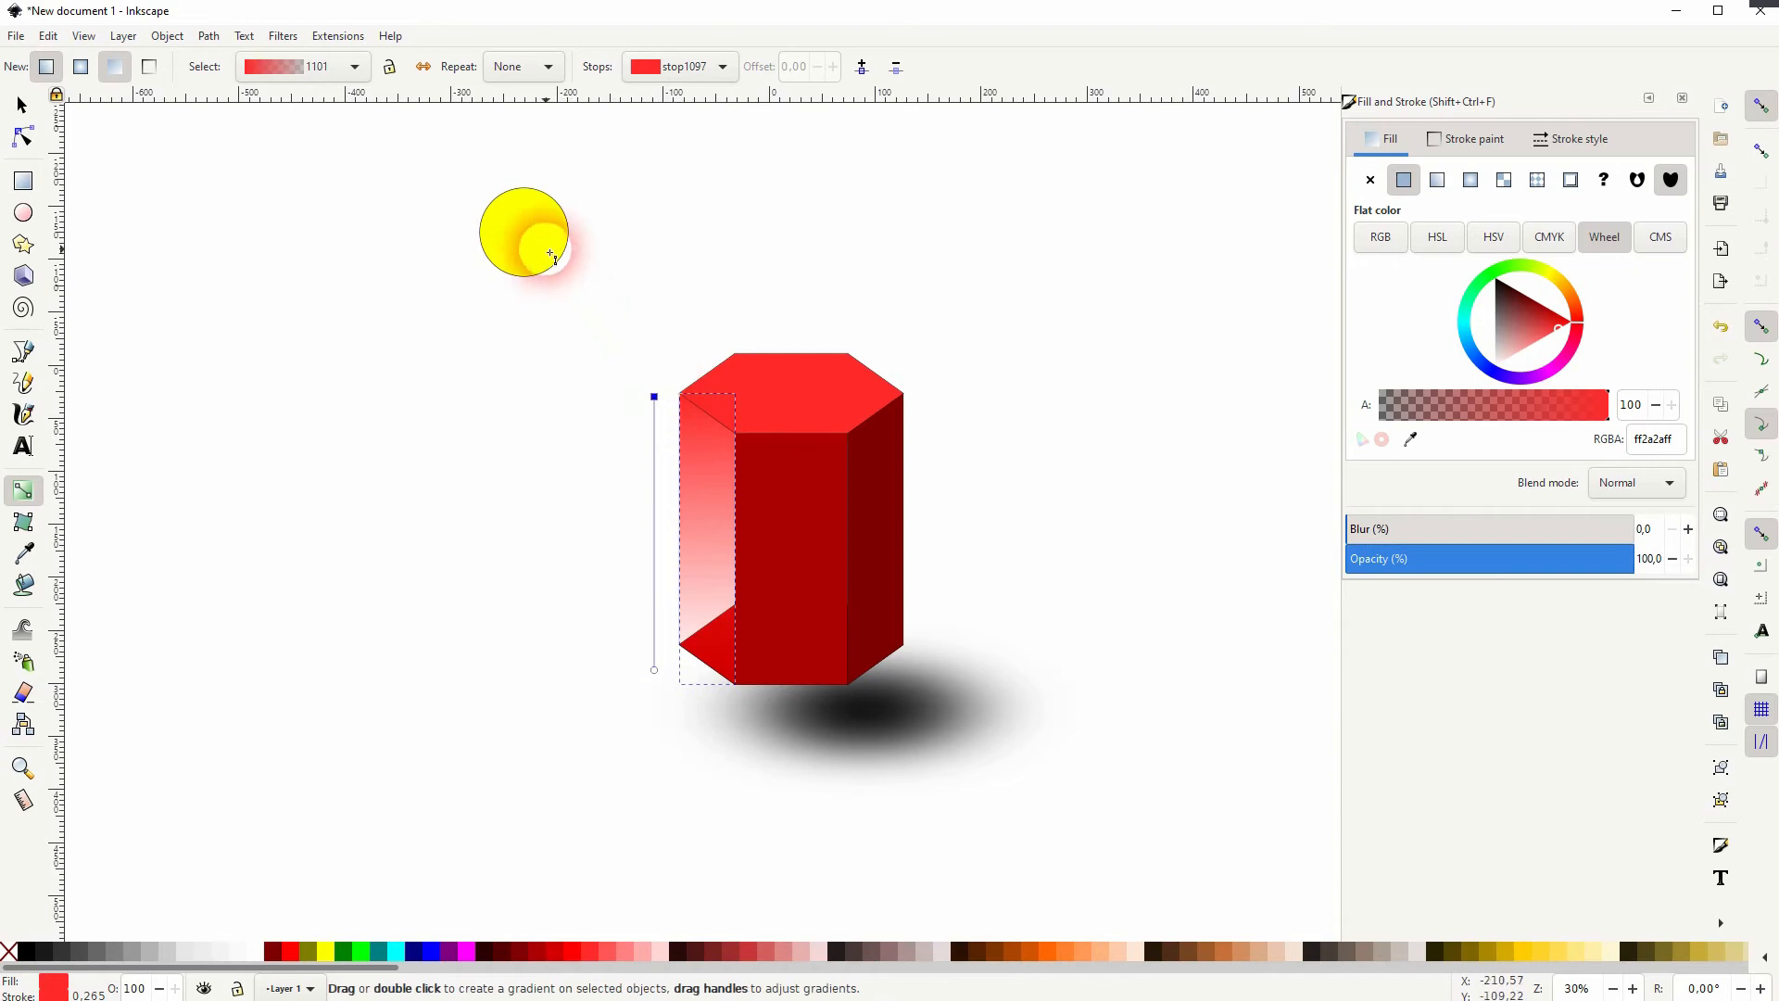
{"action": "left_click", "coordinate": [614, 951]}
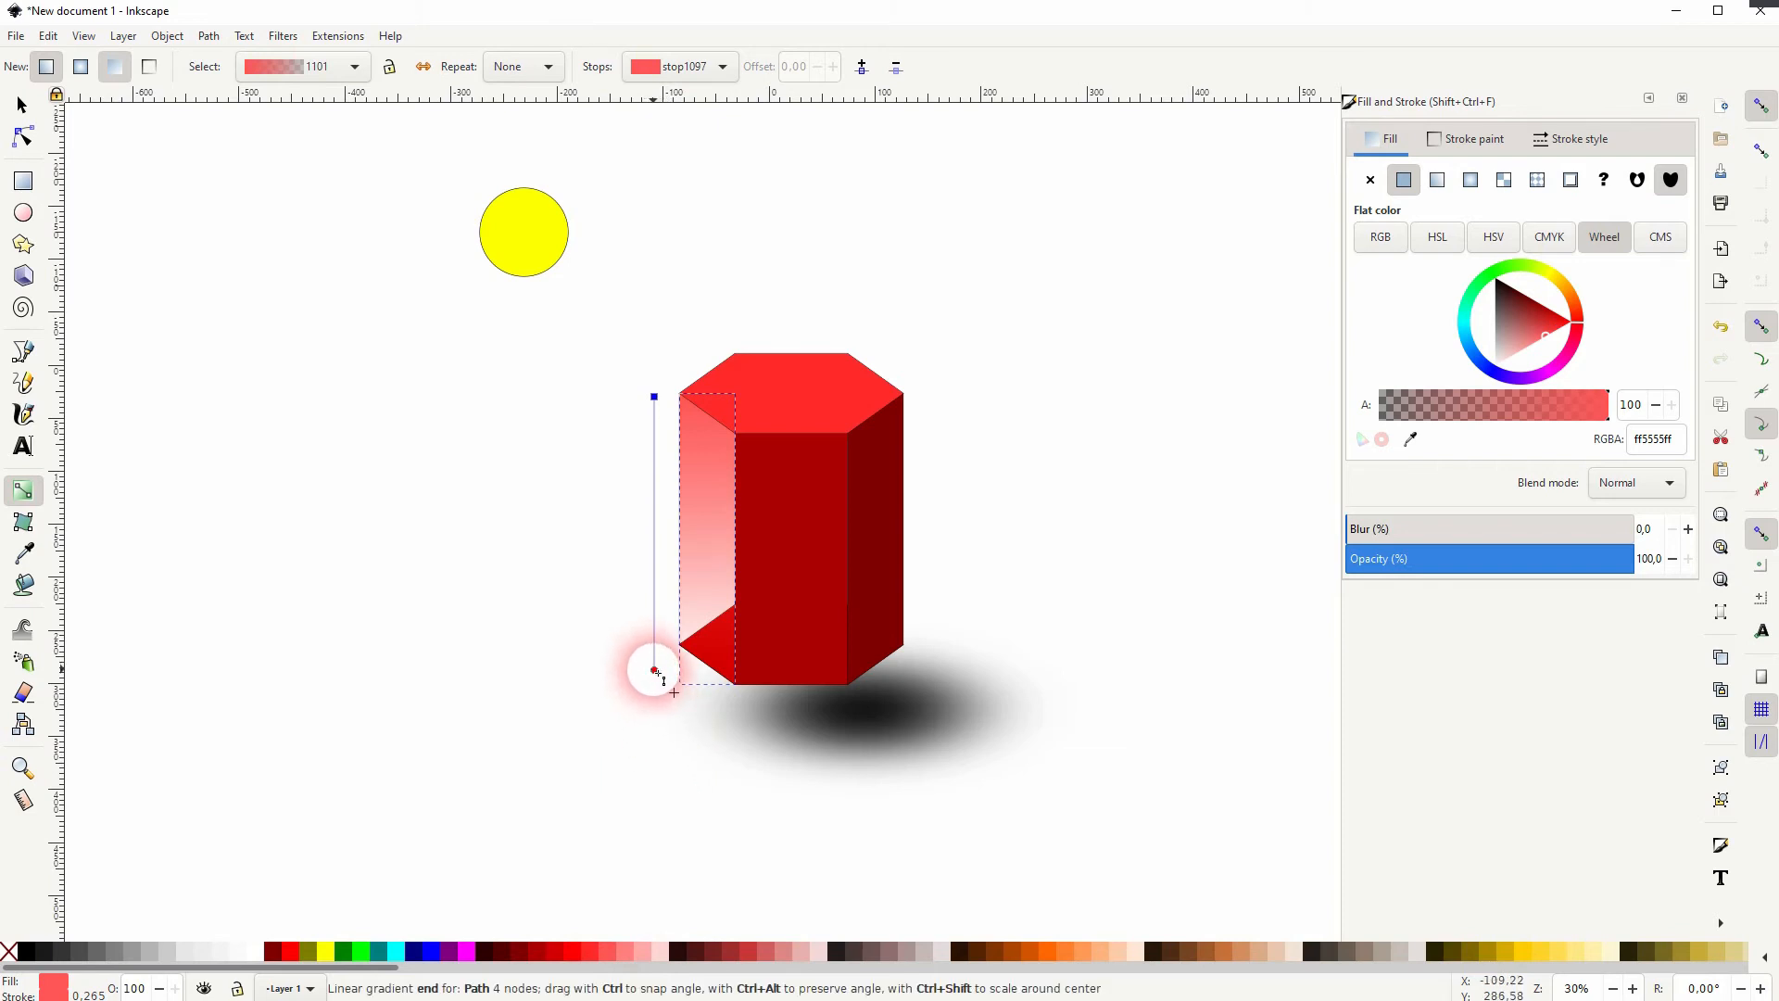
{"action": "left_click", "coordinate": [654, 669]}
{"action": "left_click", "coordinate": [589, 952]}
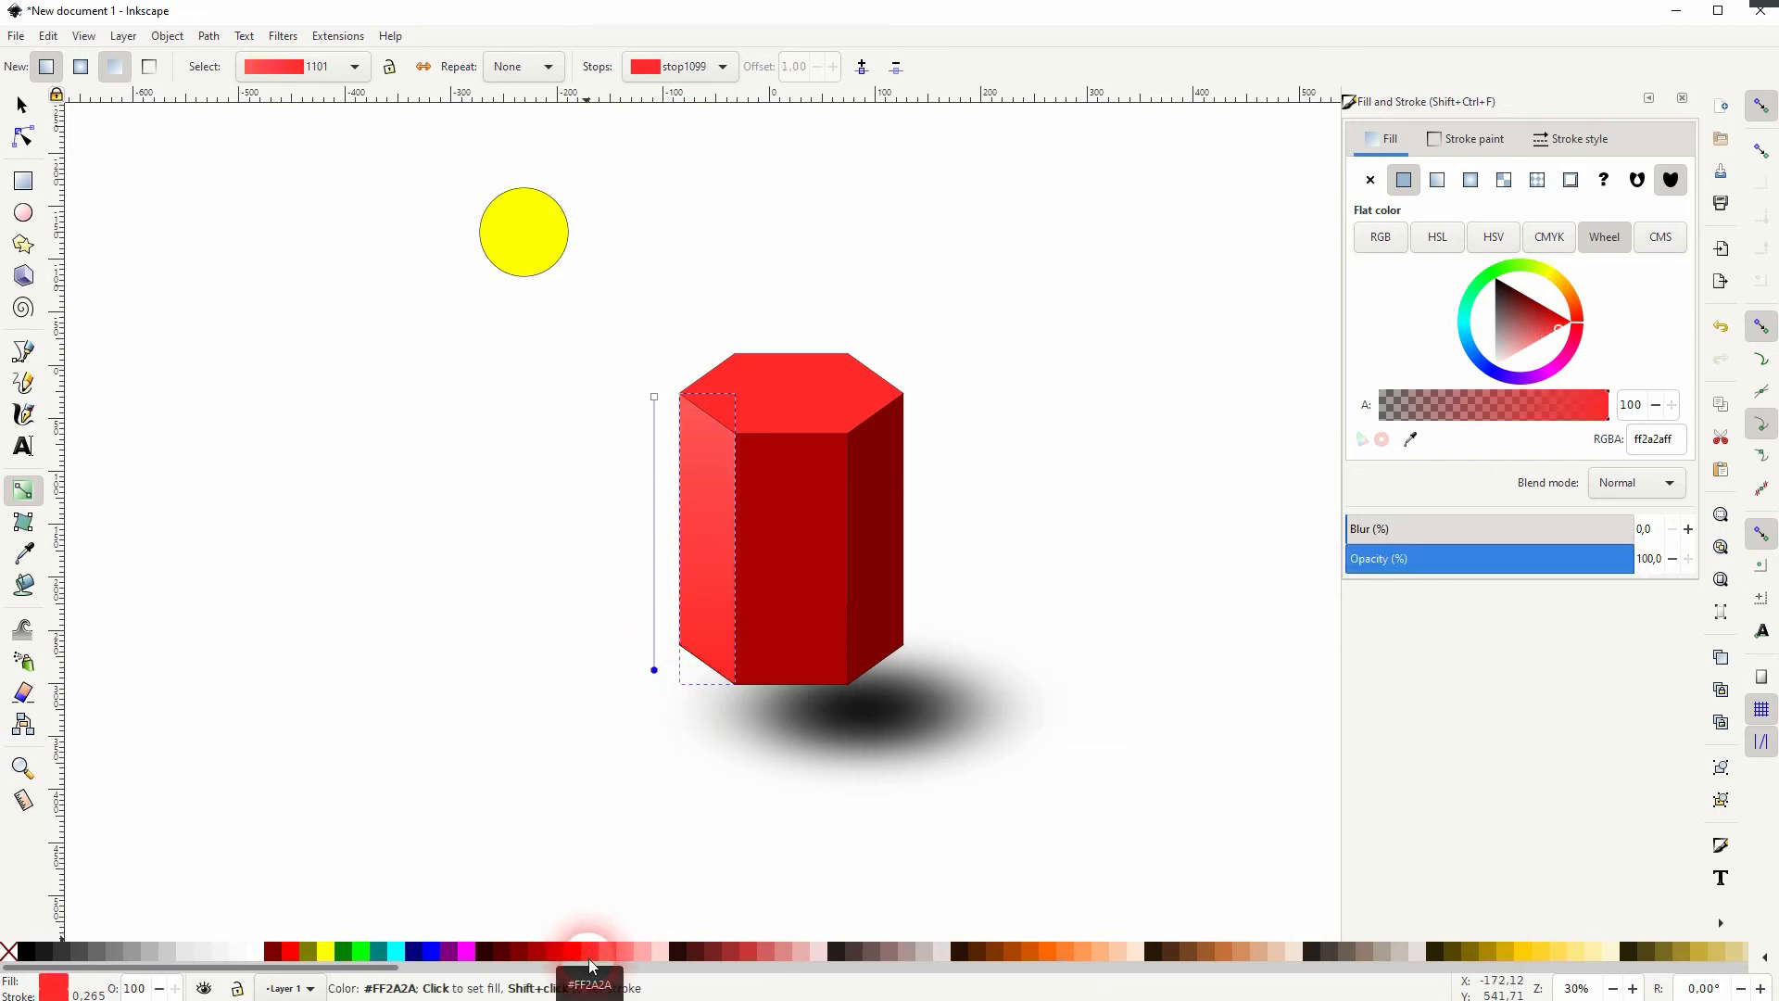
{"action": "left_click", "coordinate": [570, 949]}
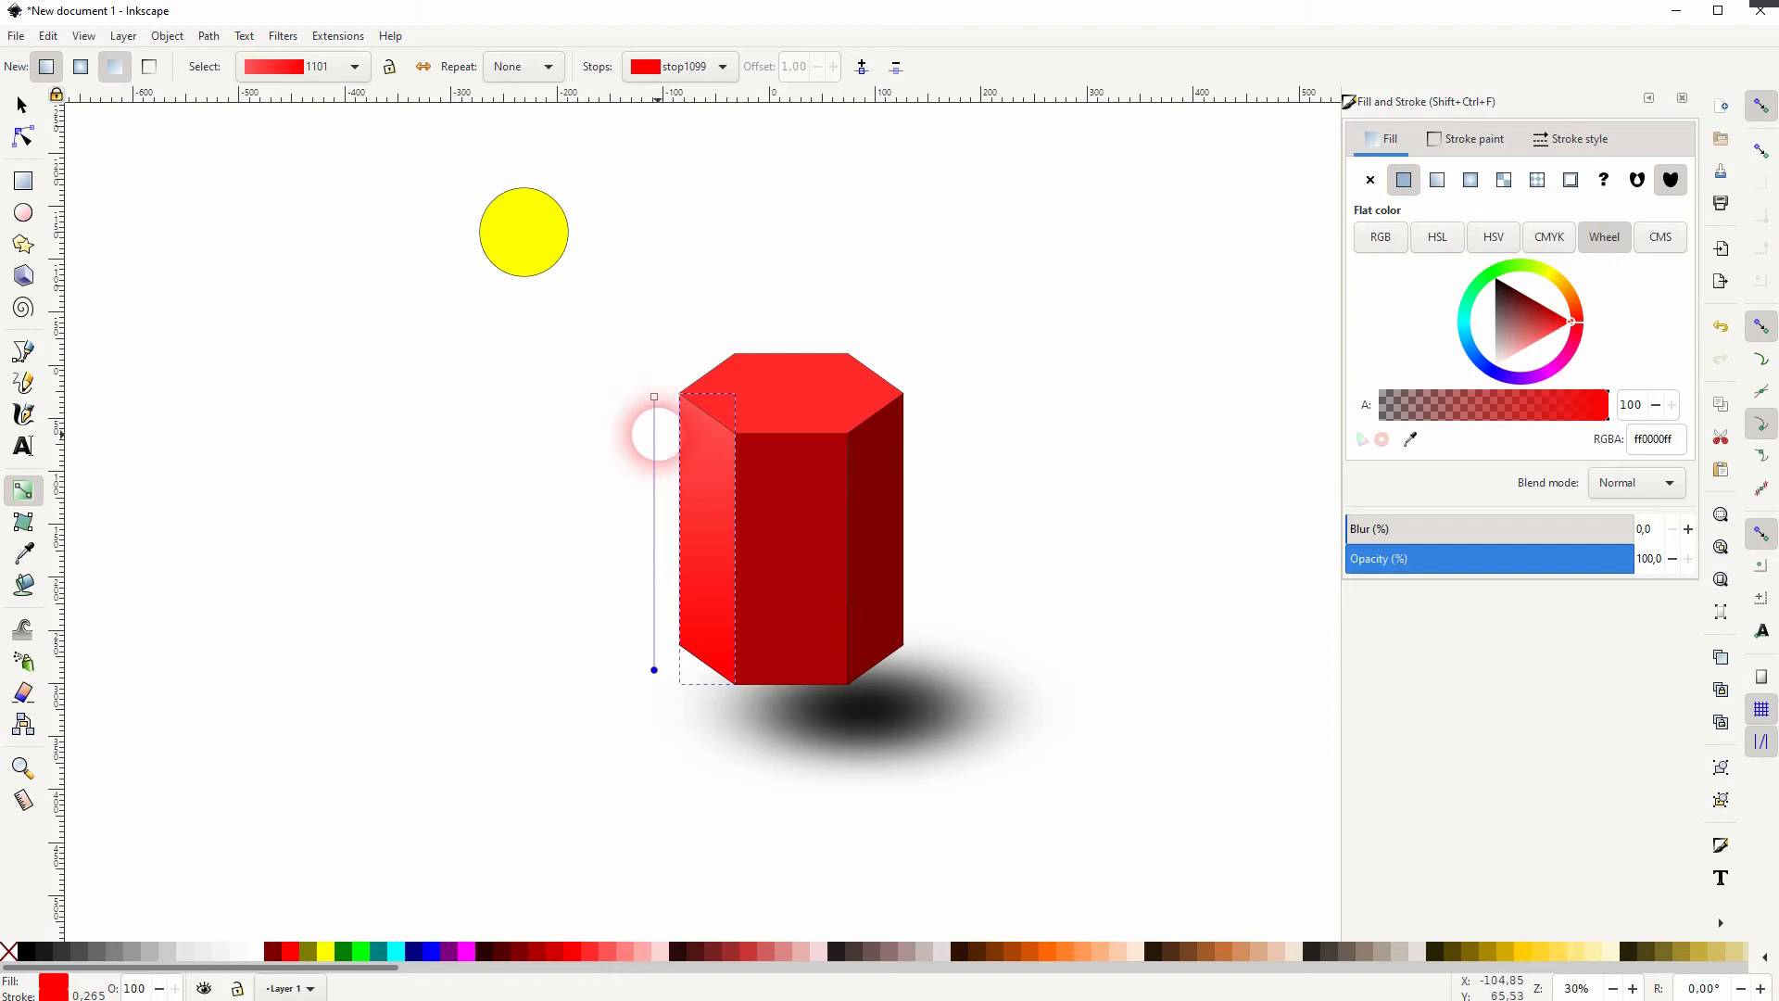
Step: Keep the left face's gradient start at ff5555, set its end to d40000 and tilt the end towards the face's lower right corner
{"action": "left_click", "coordinate": [655, 398]}
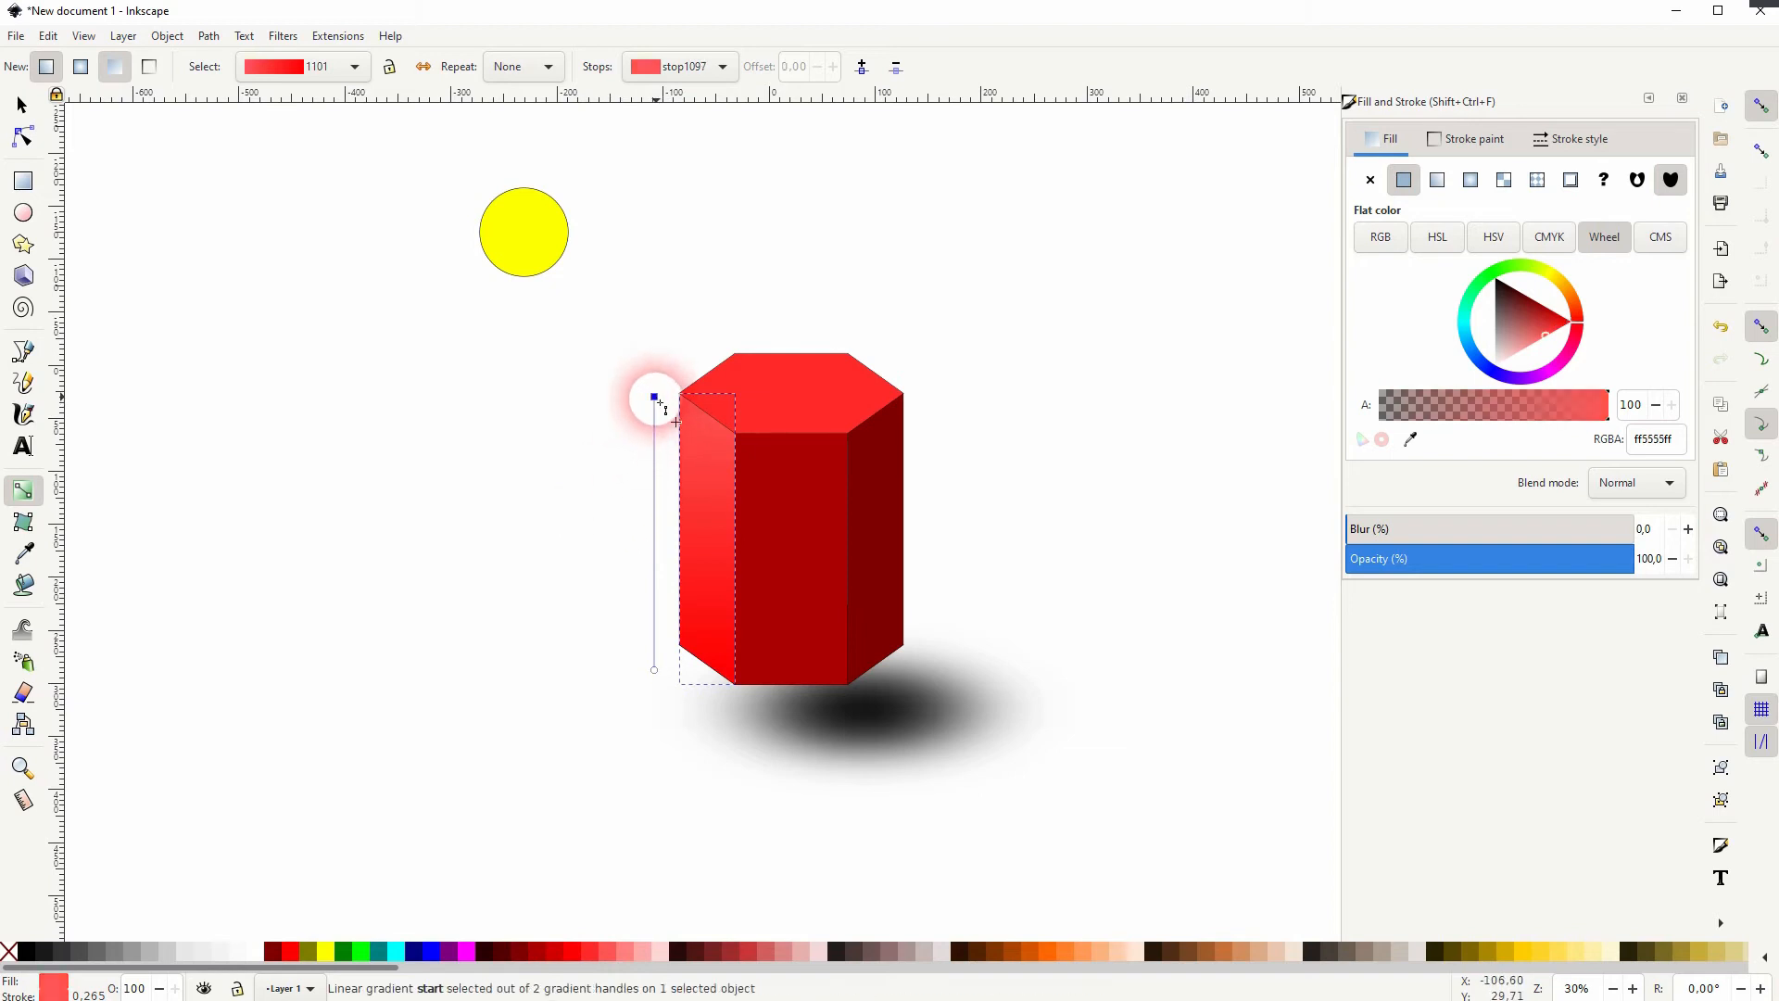
{"action": "left_click", "coordinate": [588, 953]}
{"action": "left_click", "coordinate": [611, 953]}
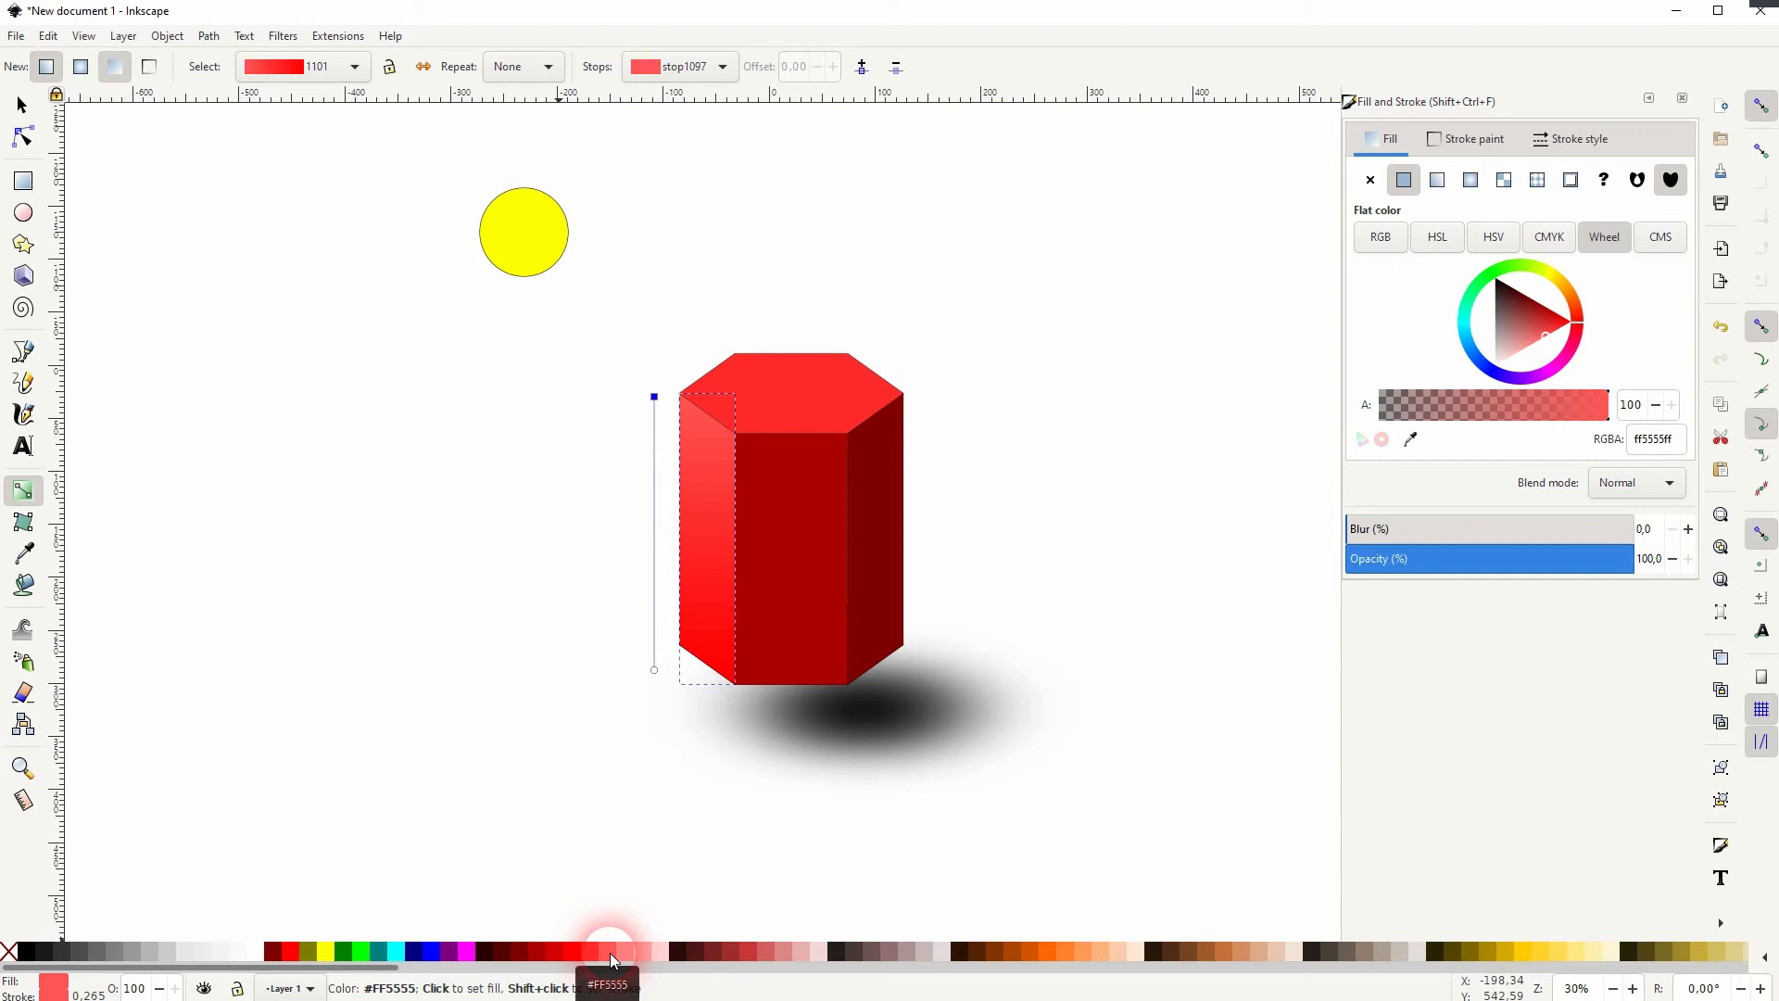
{"action": "left_click", "coordinate": [655, 669]}
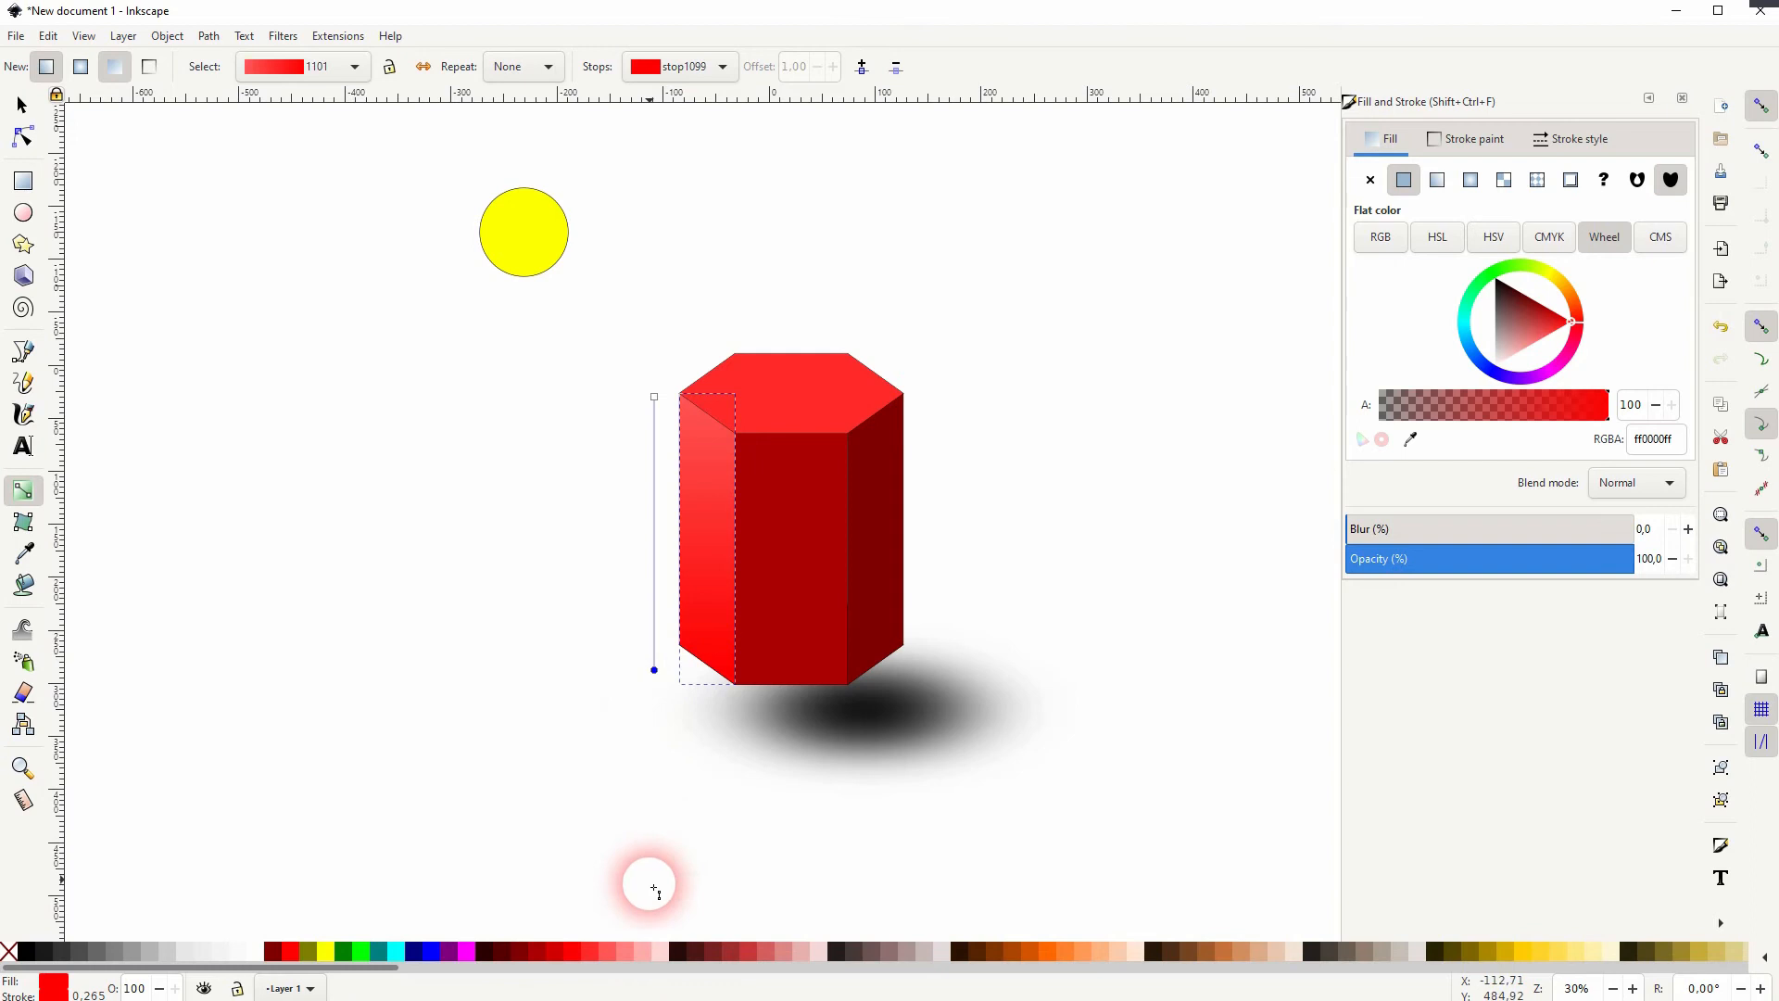
{"action": "left_click", "coordinate": [558, 953]}
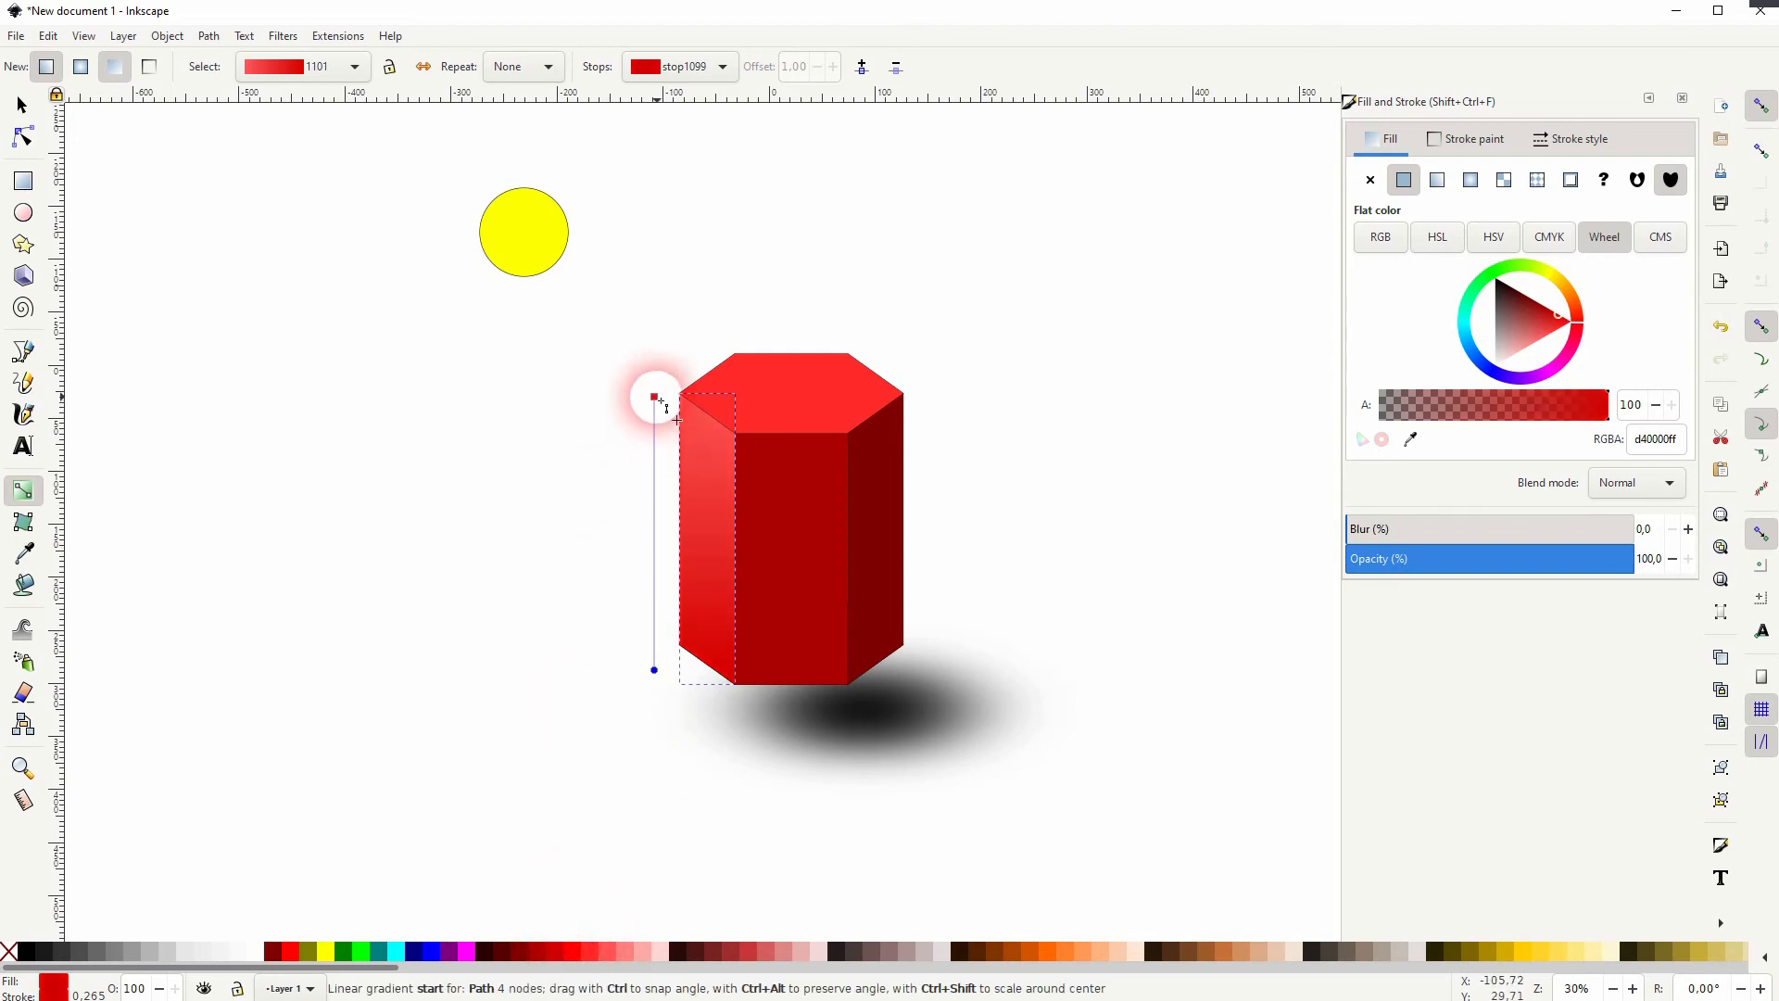
{"action": "left_click_drag", "start_coordinate": [656, 669], "coordinate": [730, 703]}
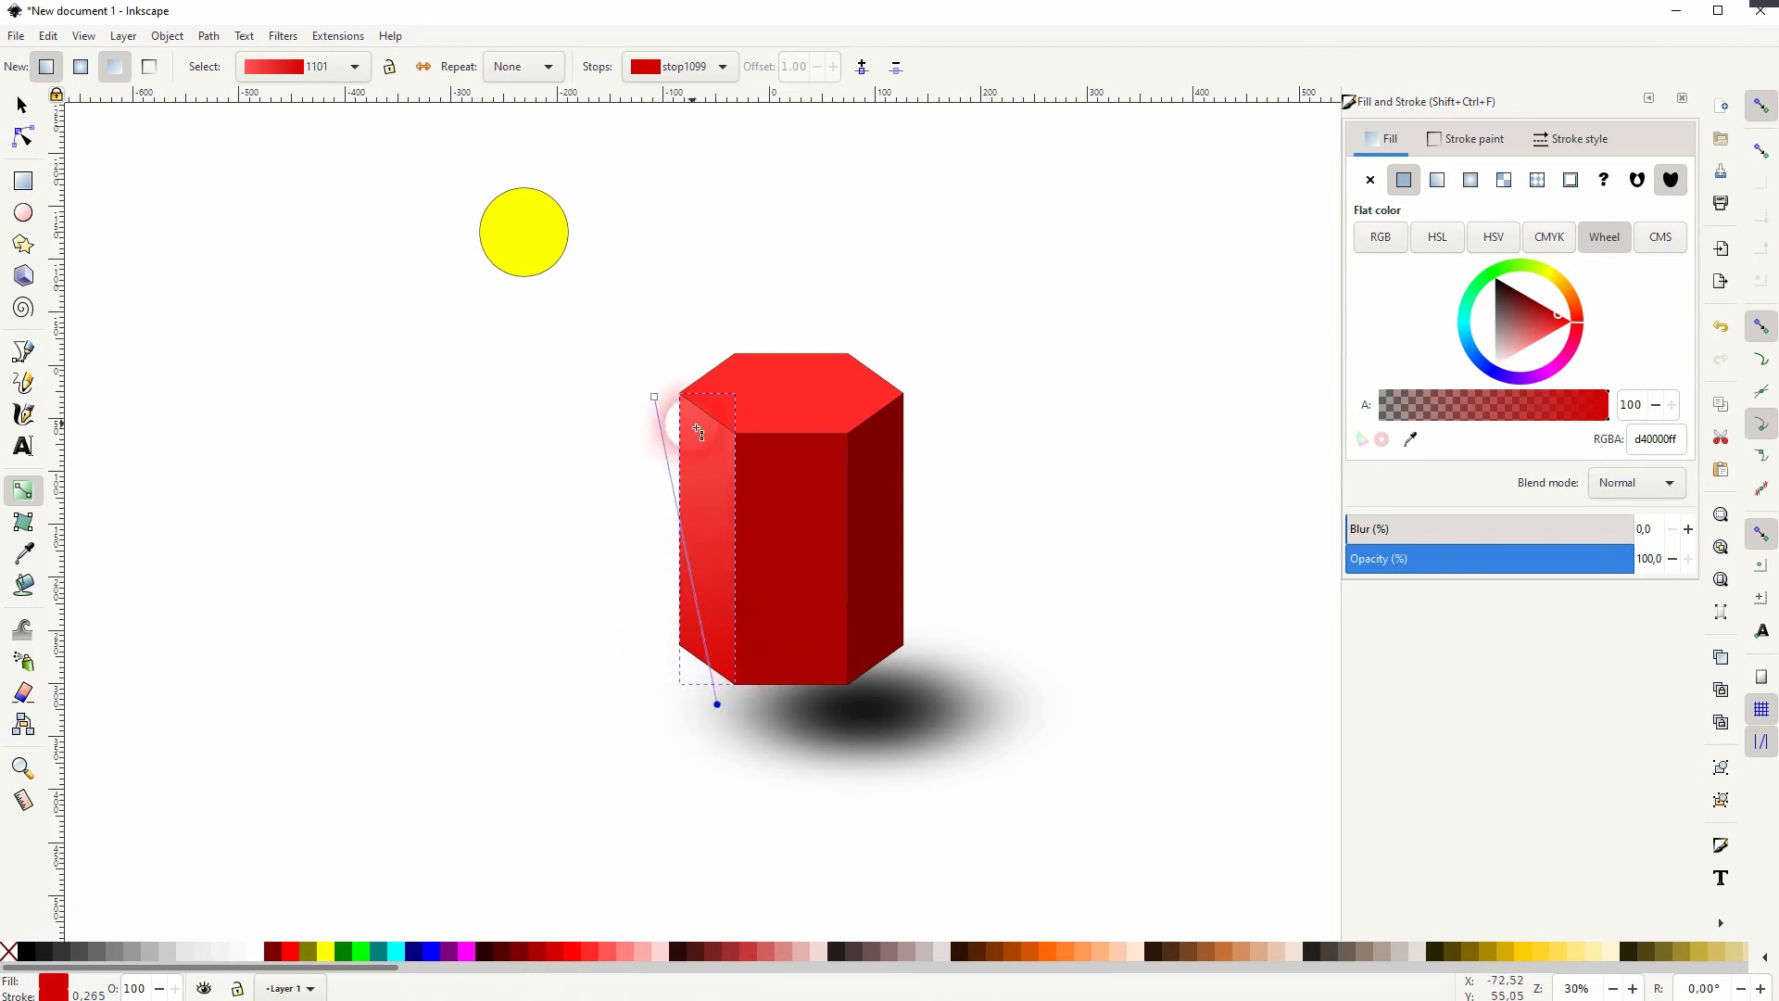
{"action": "left_click", "coordinate": [22, 105]}
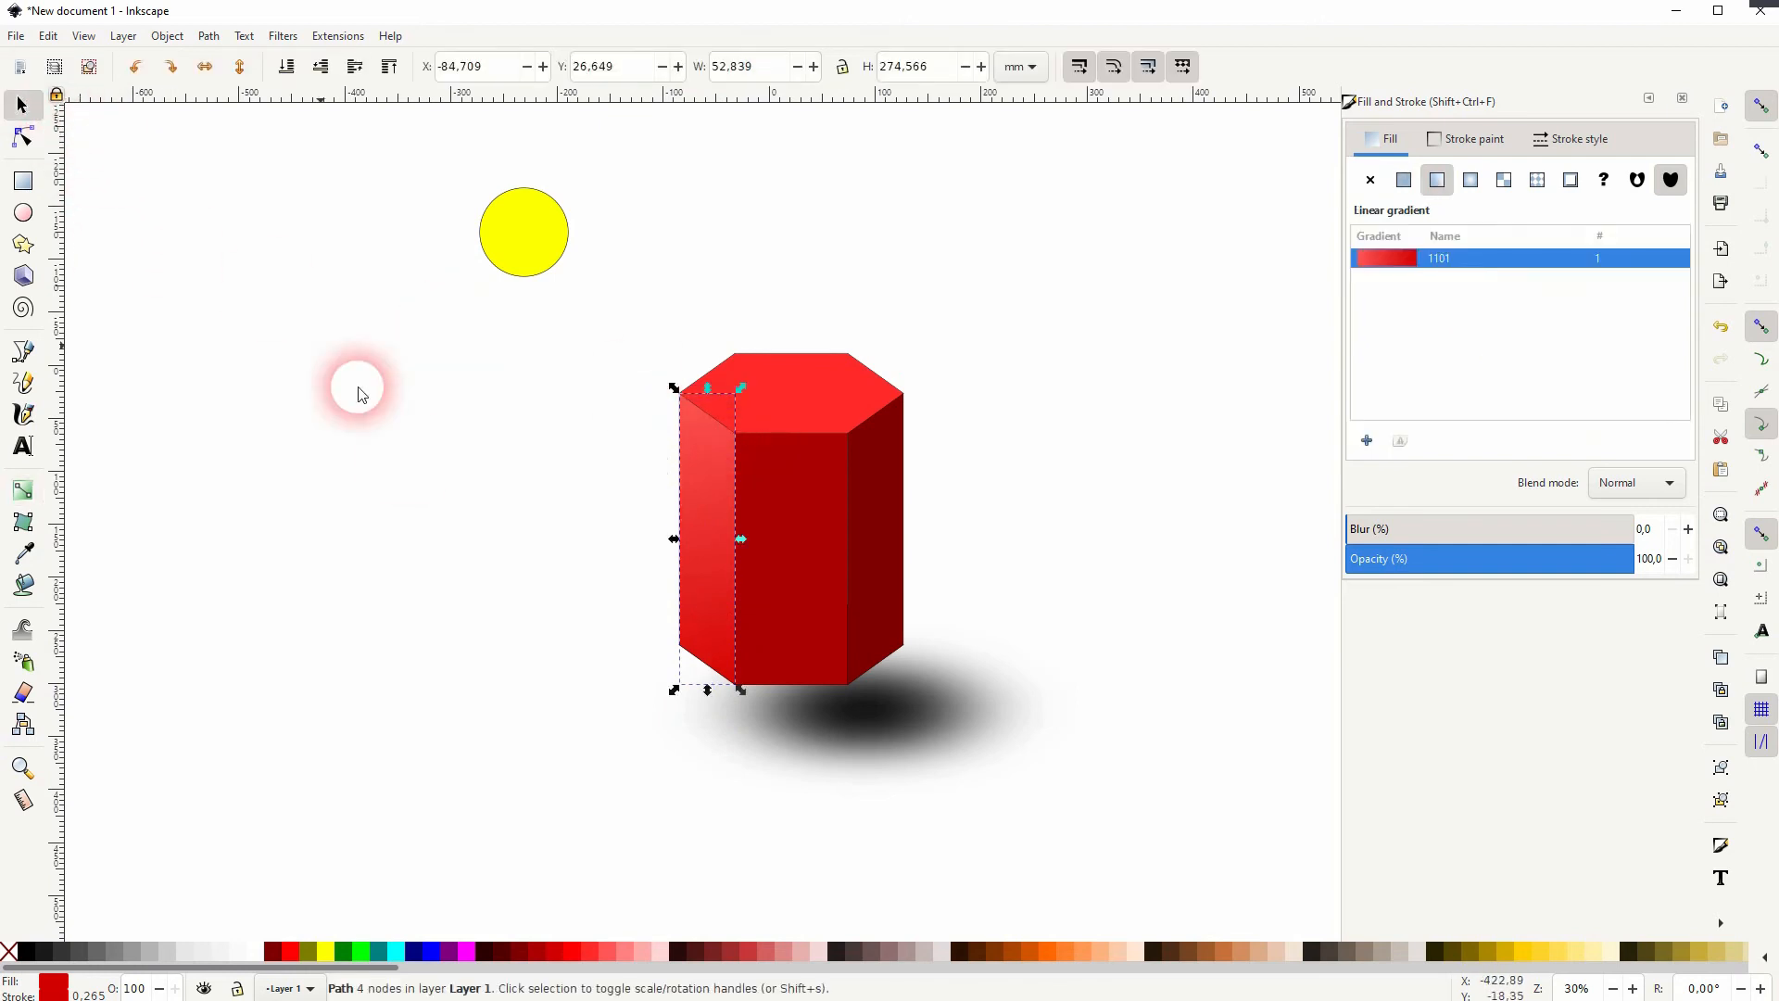
{"action": "left_click", "coordinate": [424, 463]}
Step: Apply a diagonal linear gradient to the prism's top face, from ff5555 at the upper left to d40000 at the lower right
{"action": "left_click", "coordinate": [778, 407]}
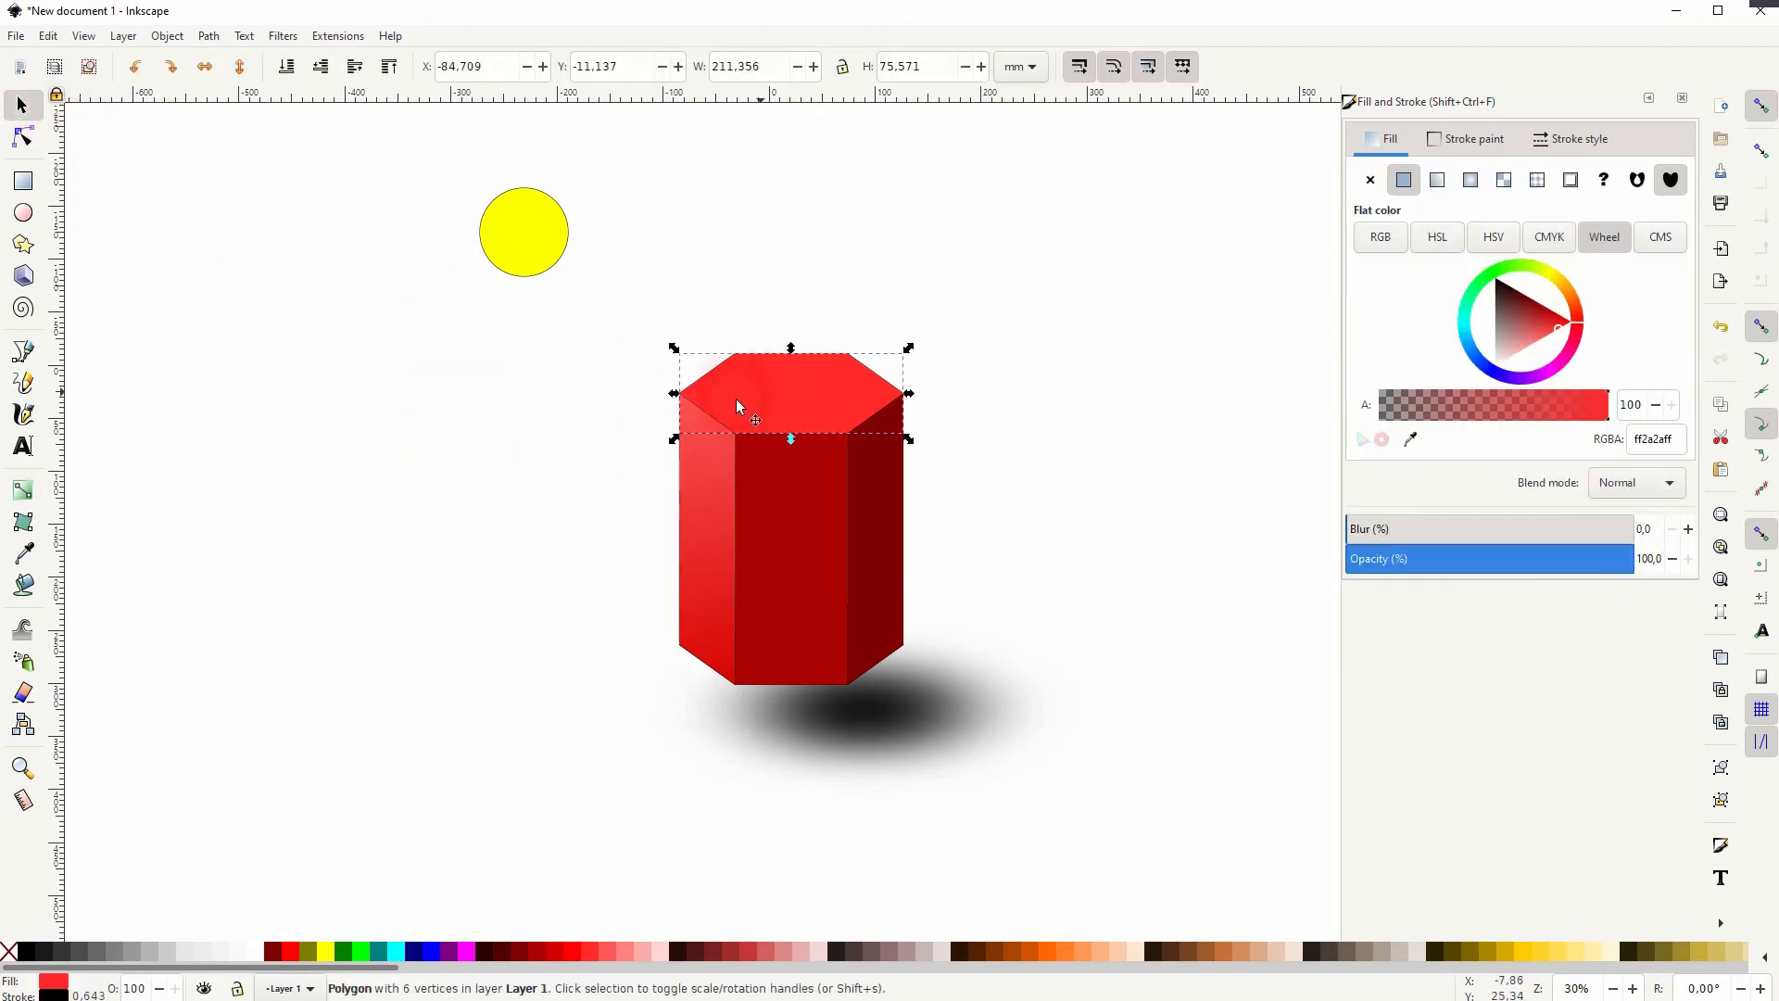
{"action": "left_click", "coordinate": [41, 494]}
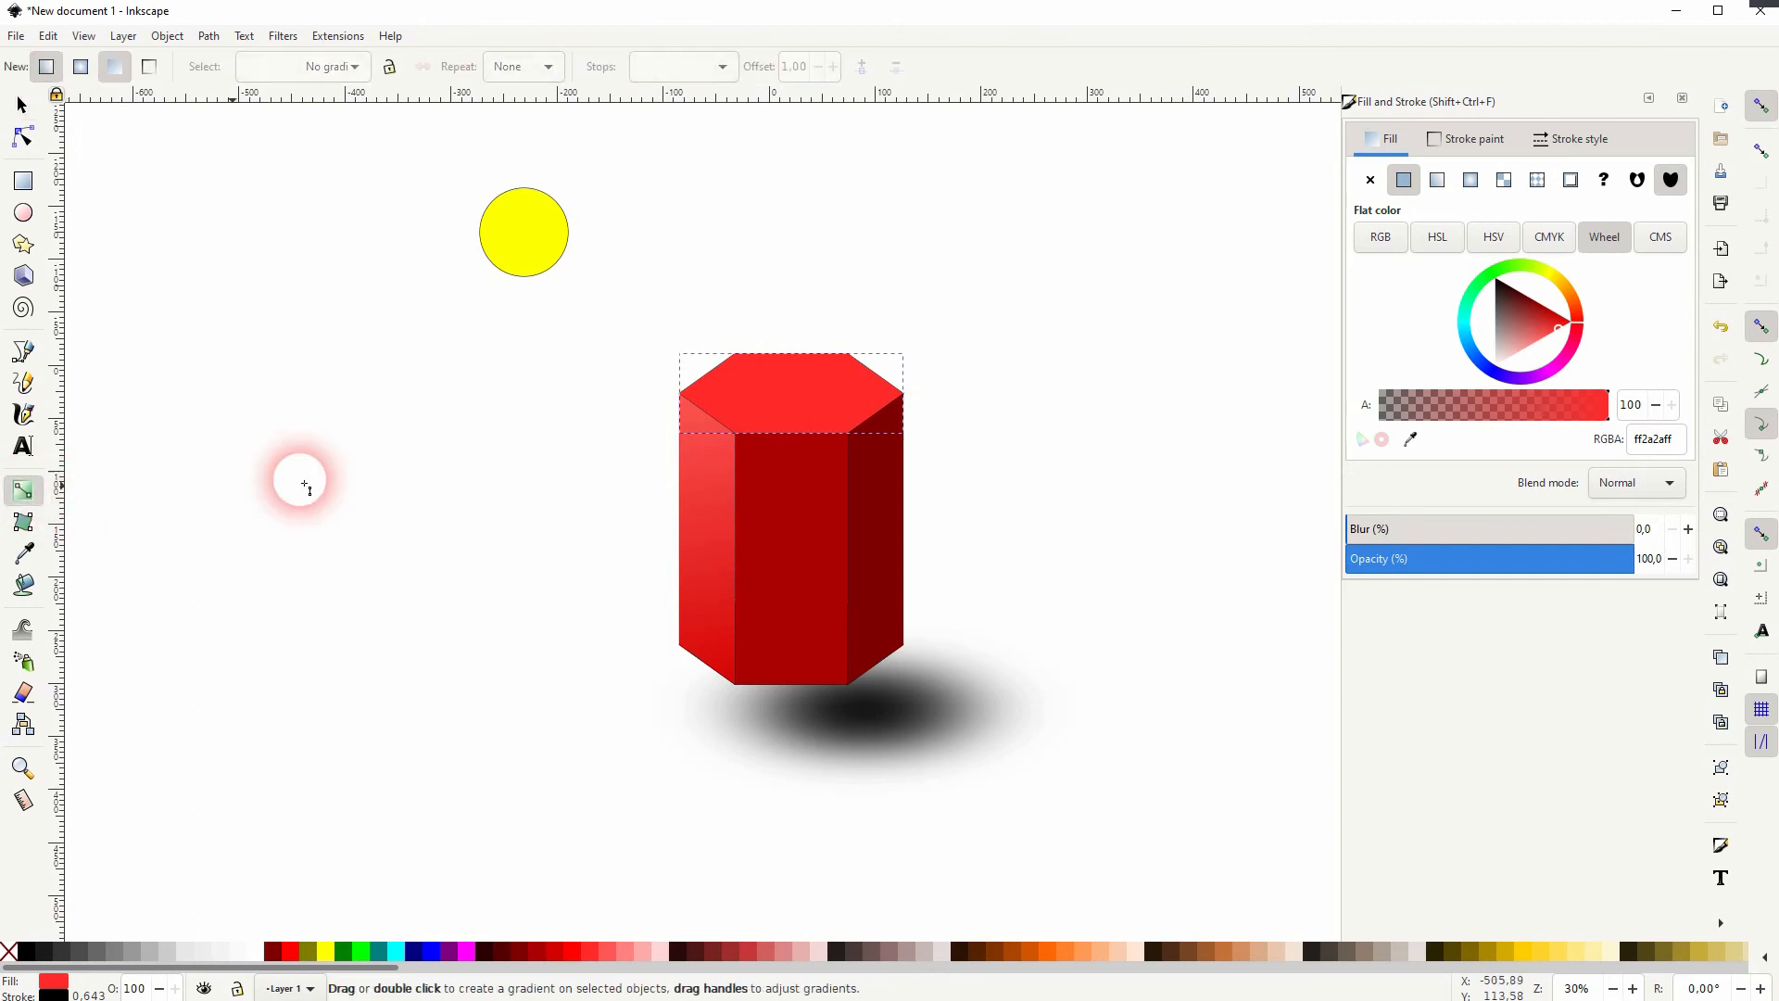
{"action": "left_click_drag", "start_coordinate": [672, 337], "coordinate": [934, 434]}
{"action": "left_click", "coordinate": [918, 437]}
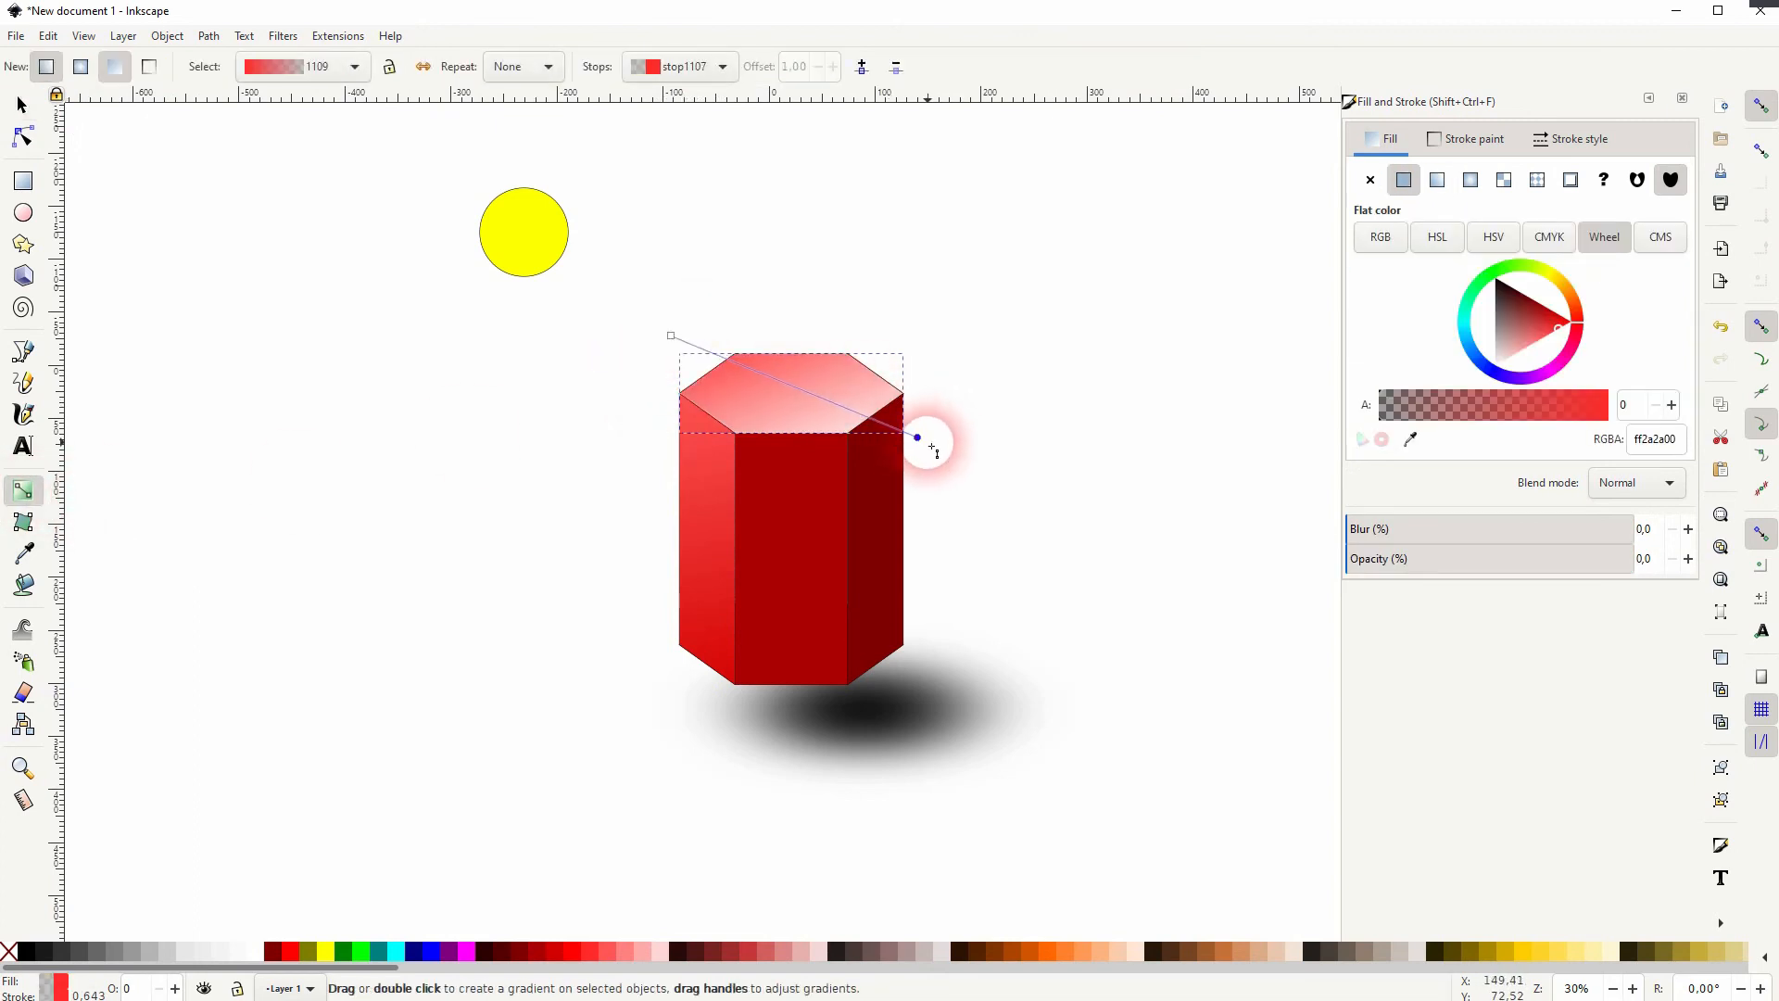
{"action": "left_click", "coordinate": [568, 953]}
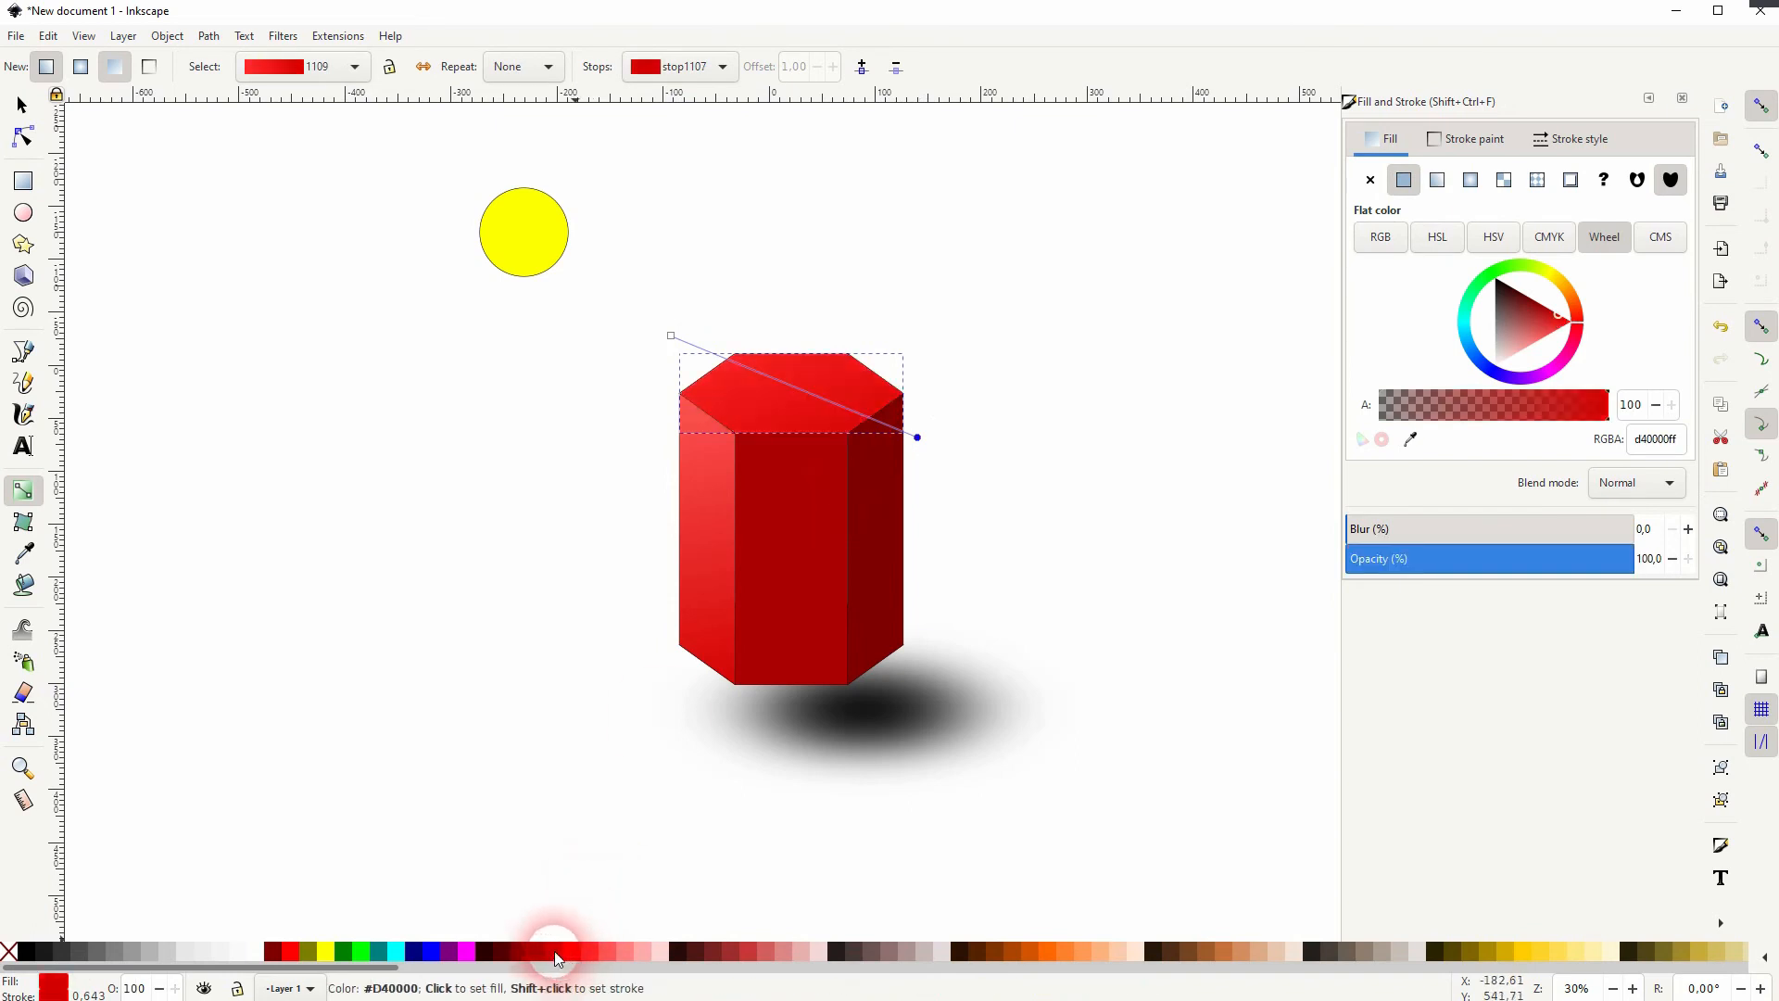
{"action": "left_click", "coordinate": [670, 335]}
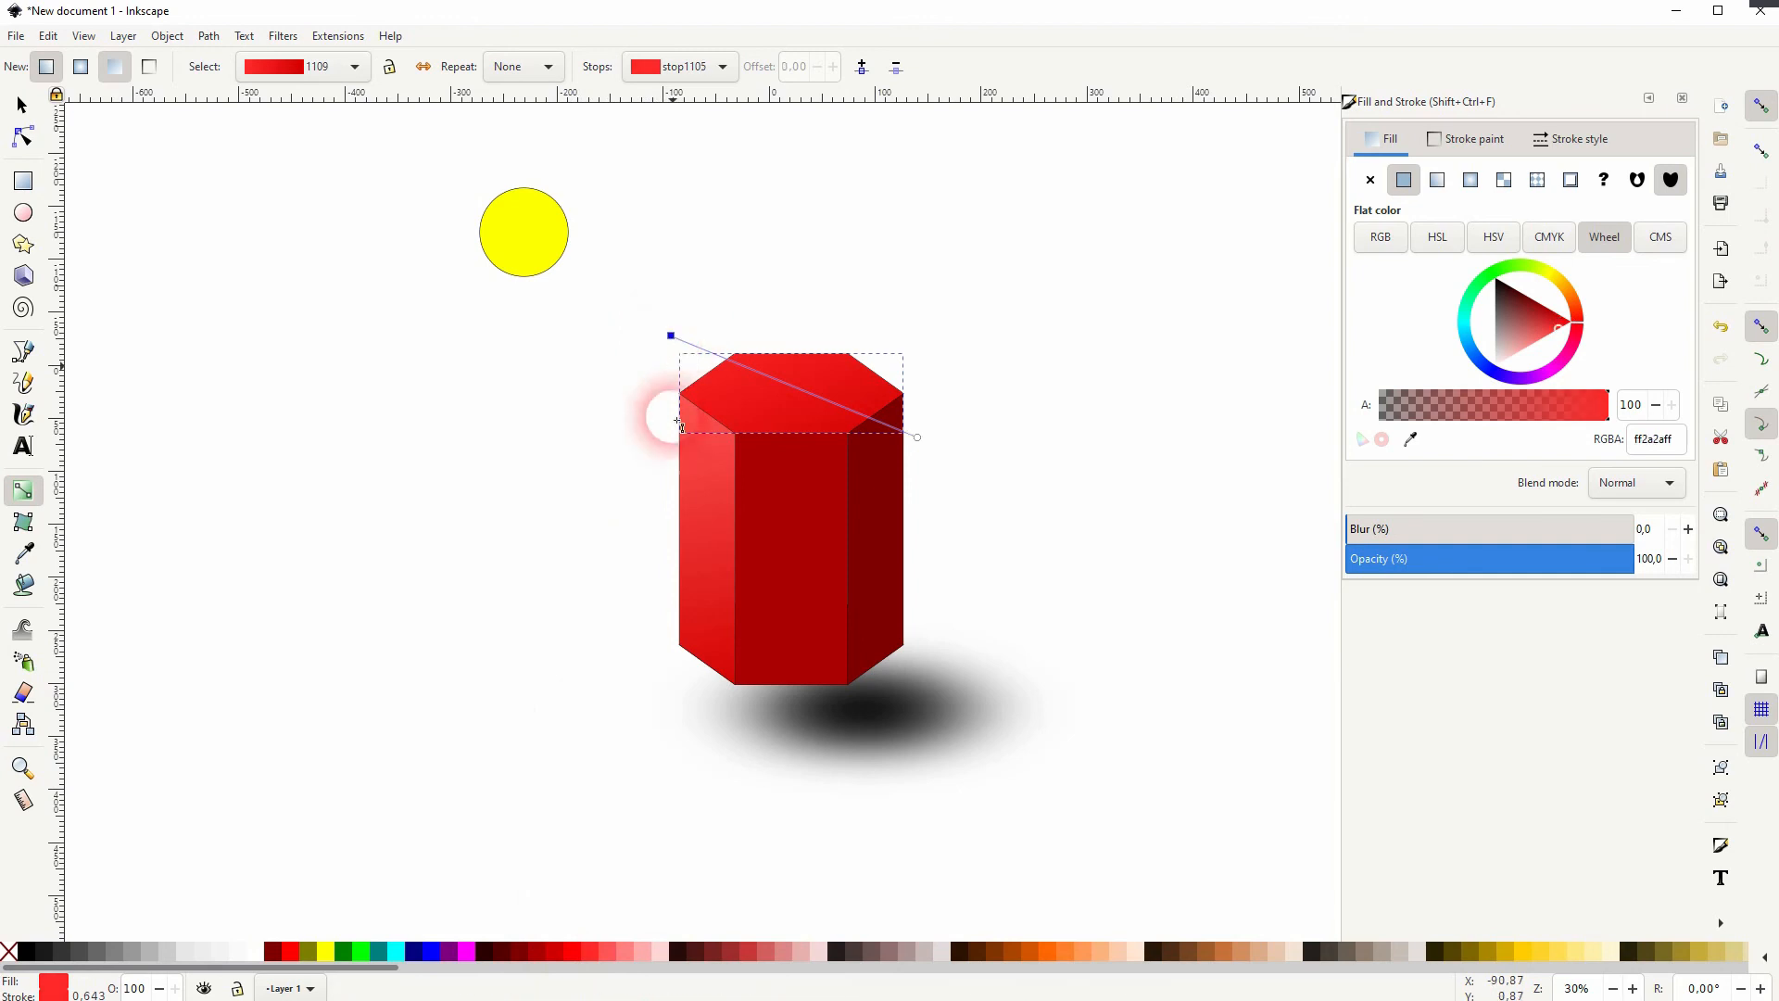
{"action": "left_click", "coordinate": [609, 952]}
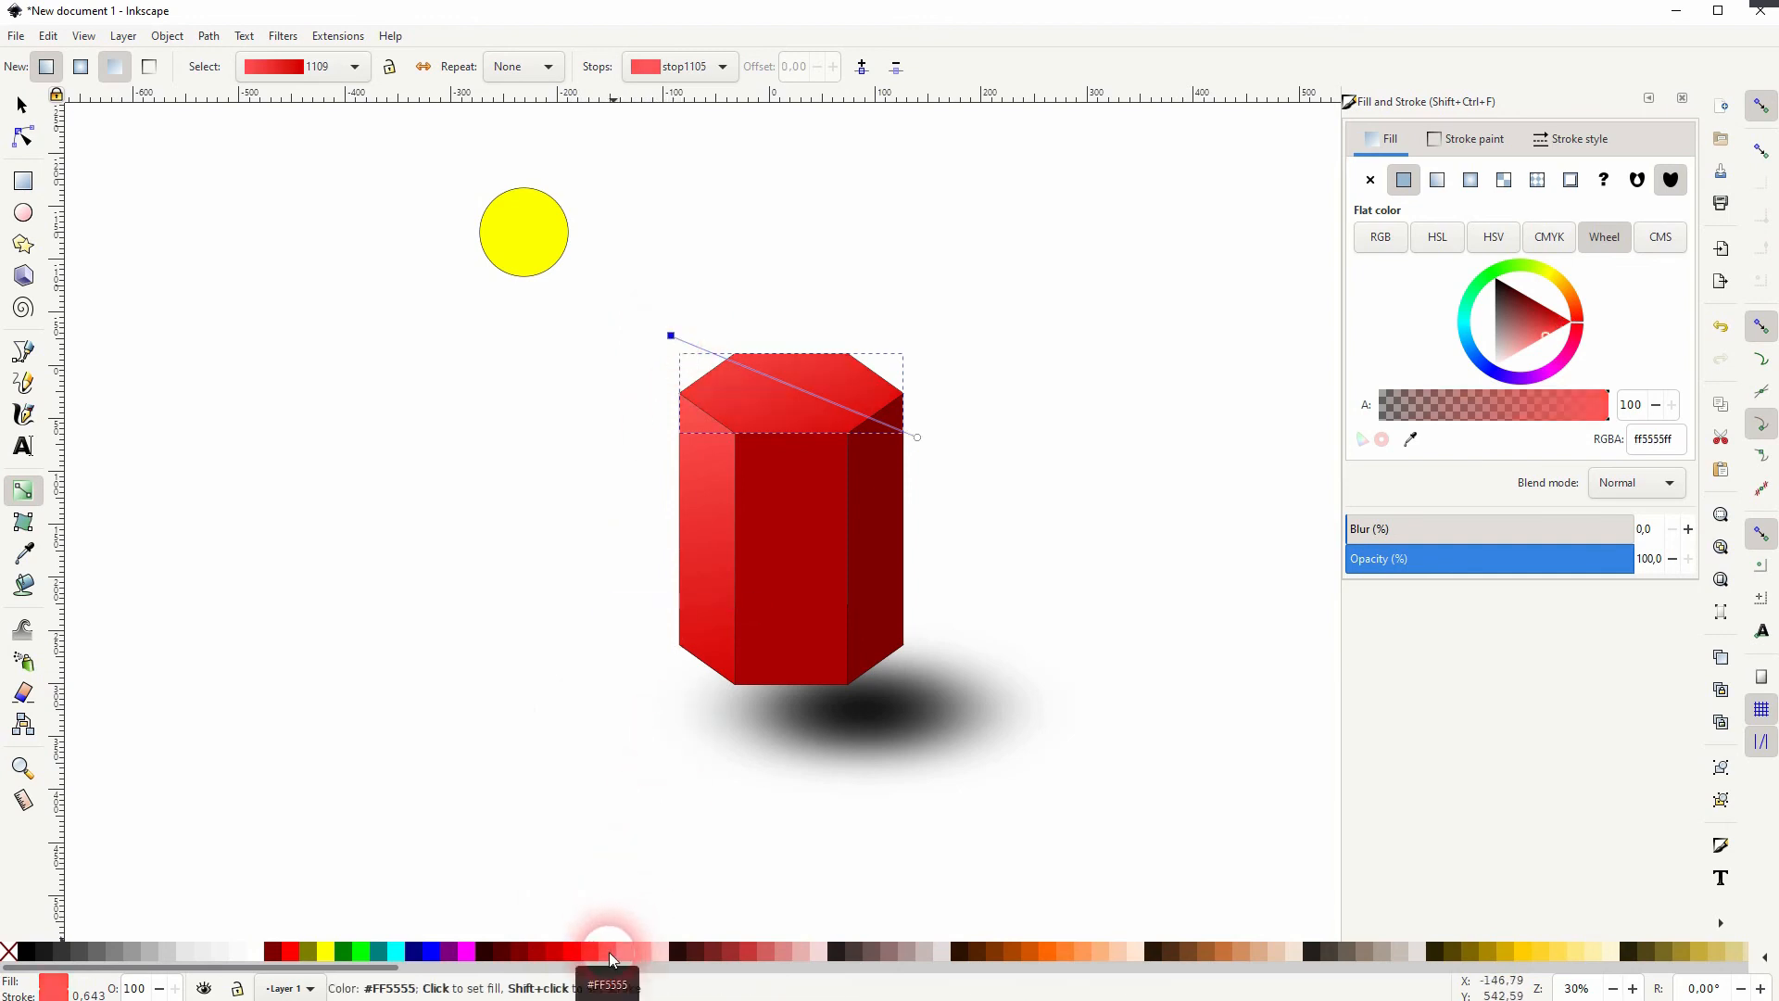
Step: Shorten the top face's gradient by moving both of its ends inward, closer to the hexagon
{"action": "left_click_drag", "start_coordinate": [672, 335], "coordinate": [708, 367]}
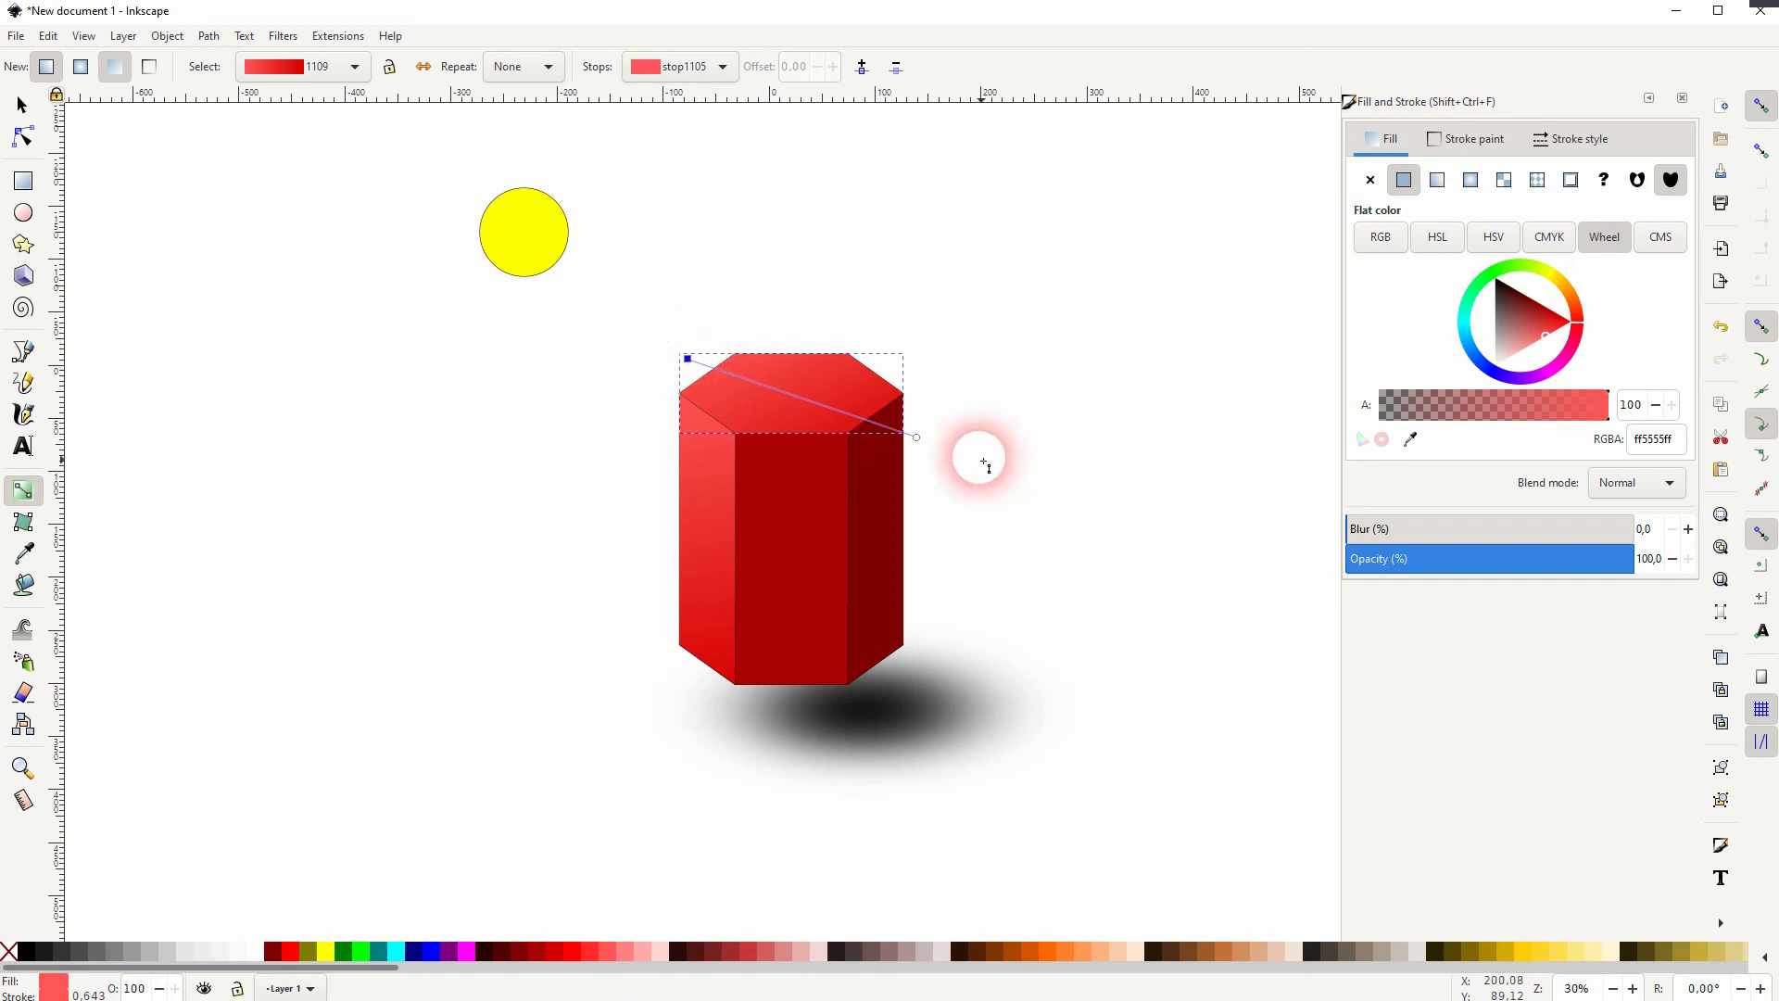
{"action": "left_click_drag", "start_coordinate": [917, 437], "coordinate": [884, 423]}
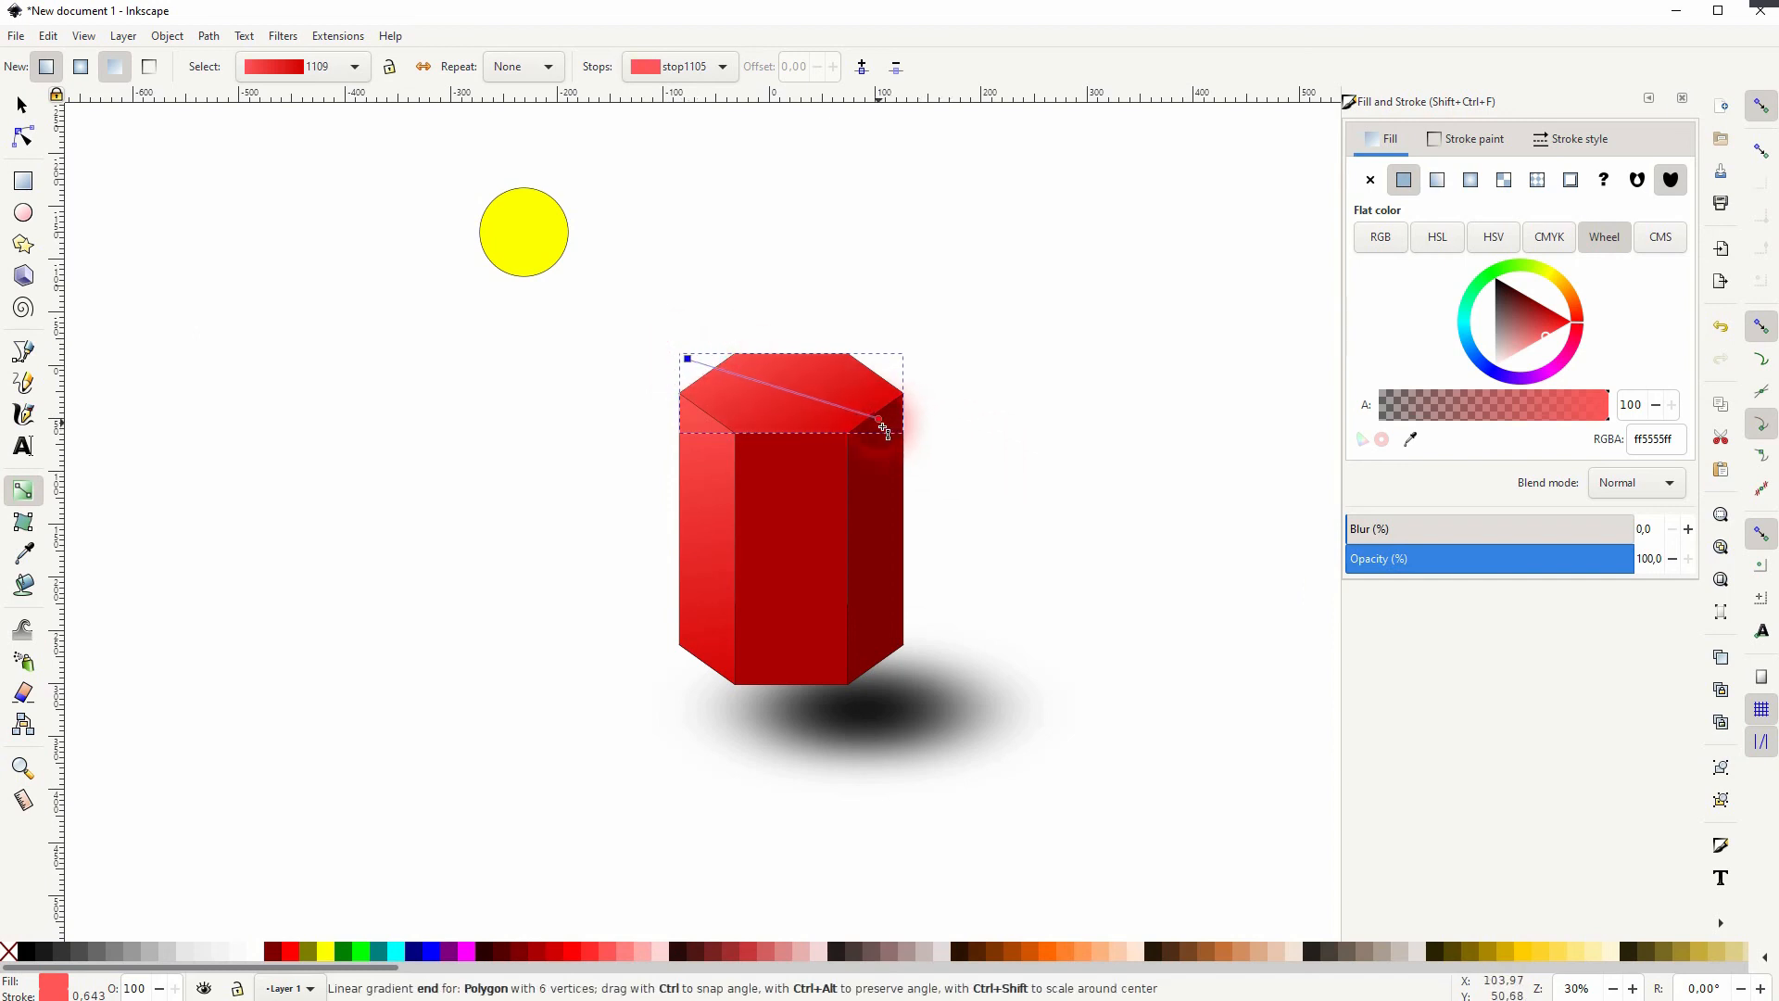
{"action": "left_click", "coordinate": [23, 105]}
{"action": "left_click", "coordinate": [612, 601]}
Step: Set the start color of the top face's gradient to ff8080 and shift the start slightly downward
{"action": "left_click", "coordinate": [748, 391]}
{"action": "left_click", "coordinate": [23, 490]}
{"action": "left_click", "coordinate": [687, 358]}
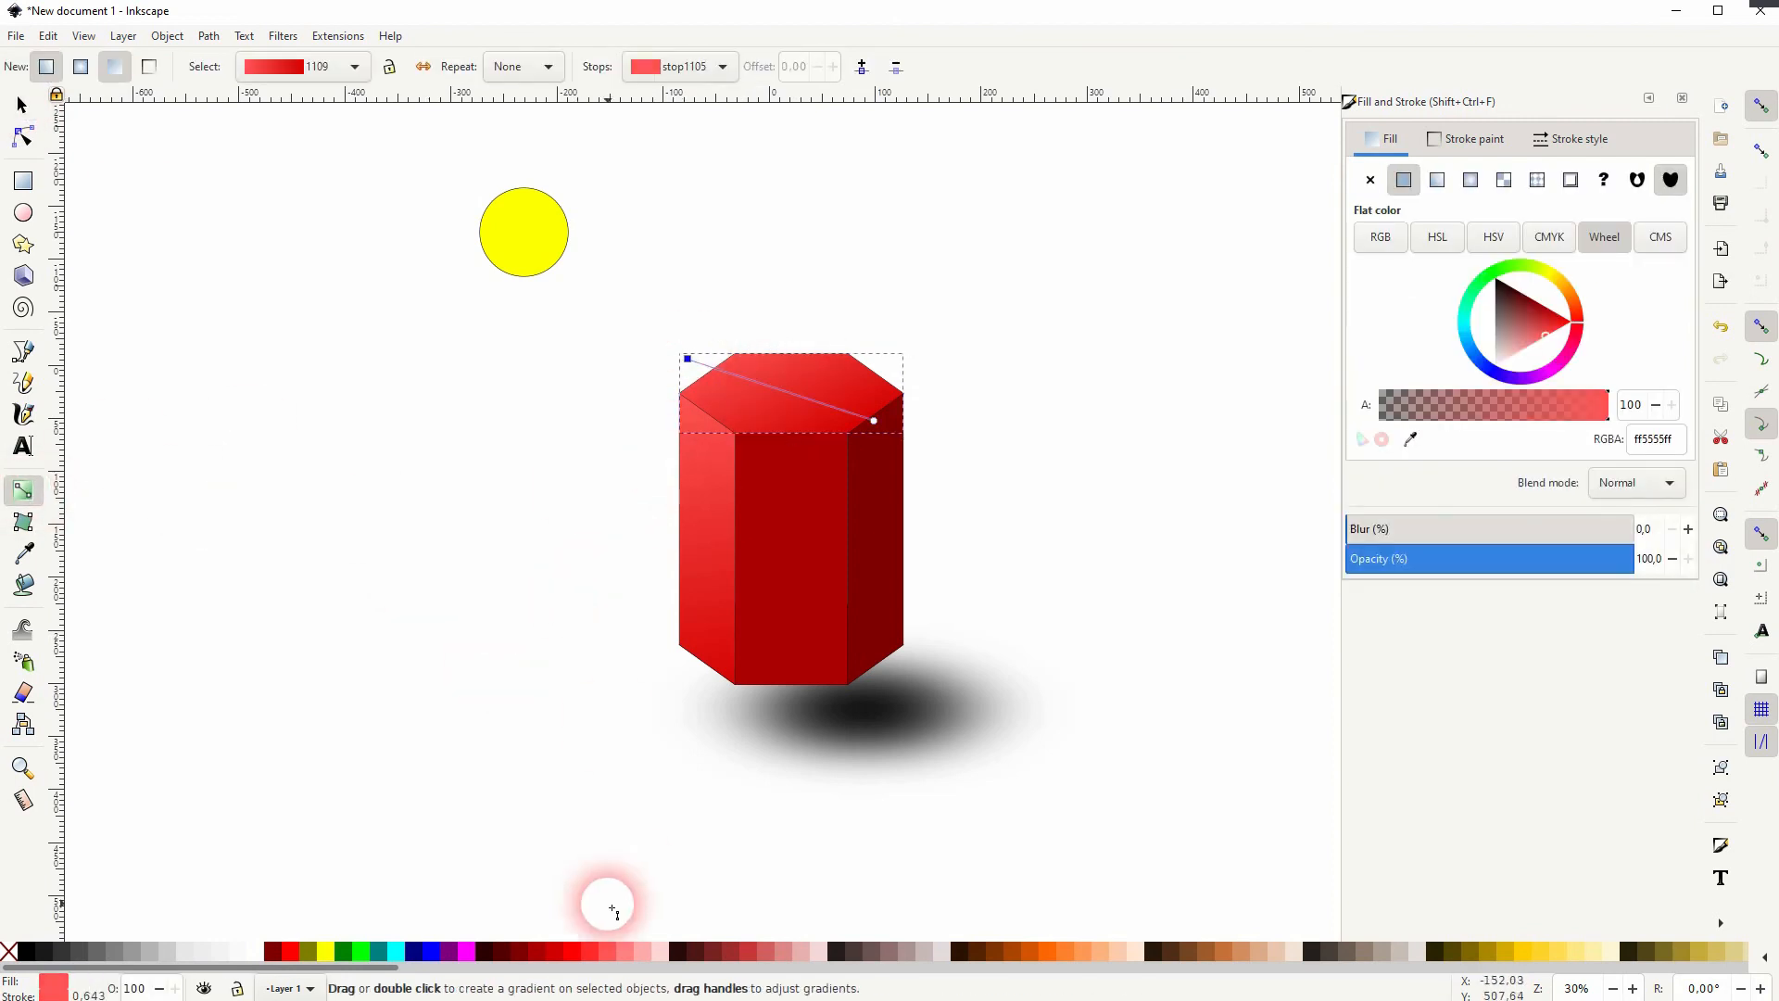
{"action": "left_click", "coordinate": [626, 952]}
{"action": "mouse_move", "coordinate": [687, 359]}
{"action": "left_mouse_down"}
{"action": "mouse_move", "coordinate": [703, 423]}
{"action": "mouse_move", "coordinate": [684, 364]}
{"action": "left_mouse_up"}
Step: With snapping turned off, extend the top face's gradient end just past the right corner and give its start a less pale red
{"action": "left_click", "coordinate": [1763, 110]}
{"action": "left_click_drag", "start_coordinate": [874, 420], "coordinate": [917, 426]}
{"action": "left_click", "coordinate": [537, 951]}
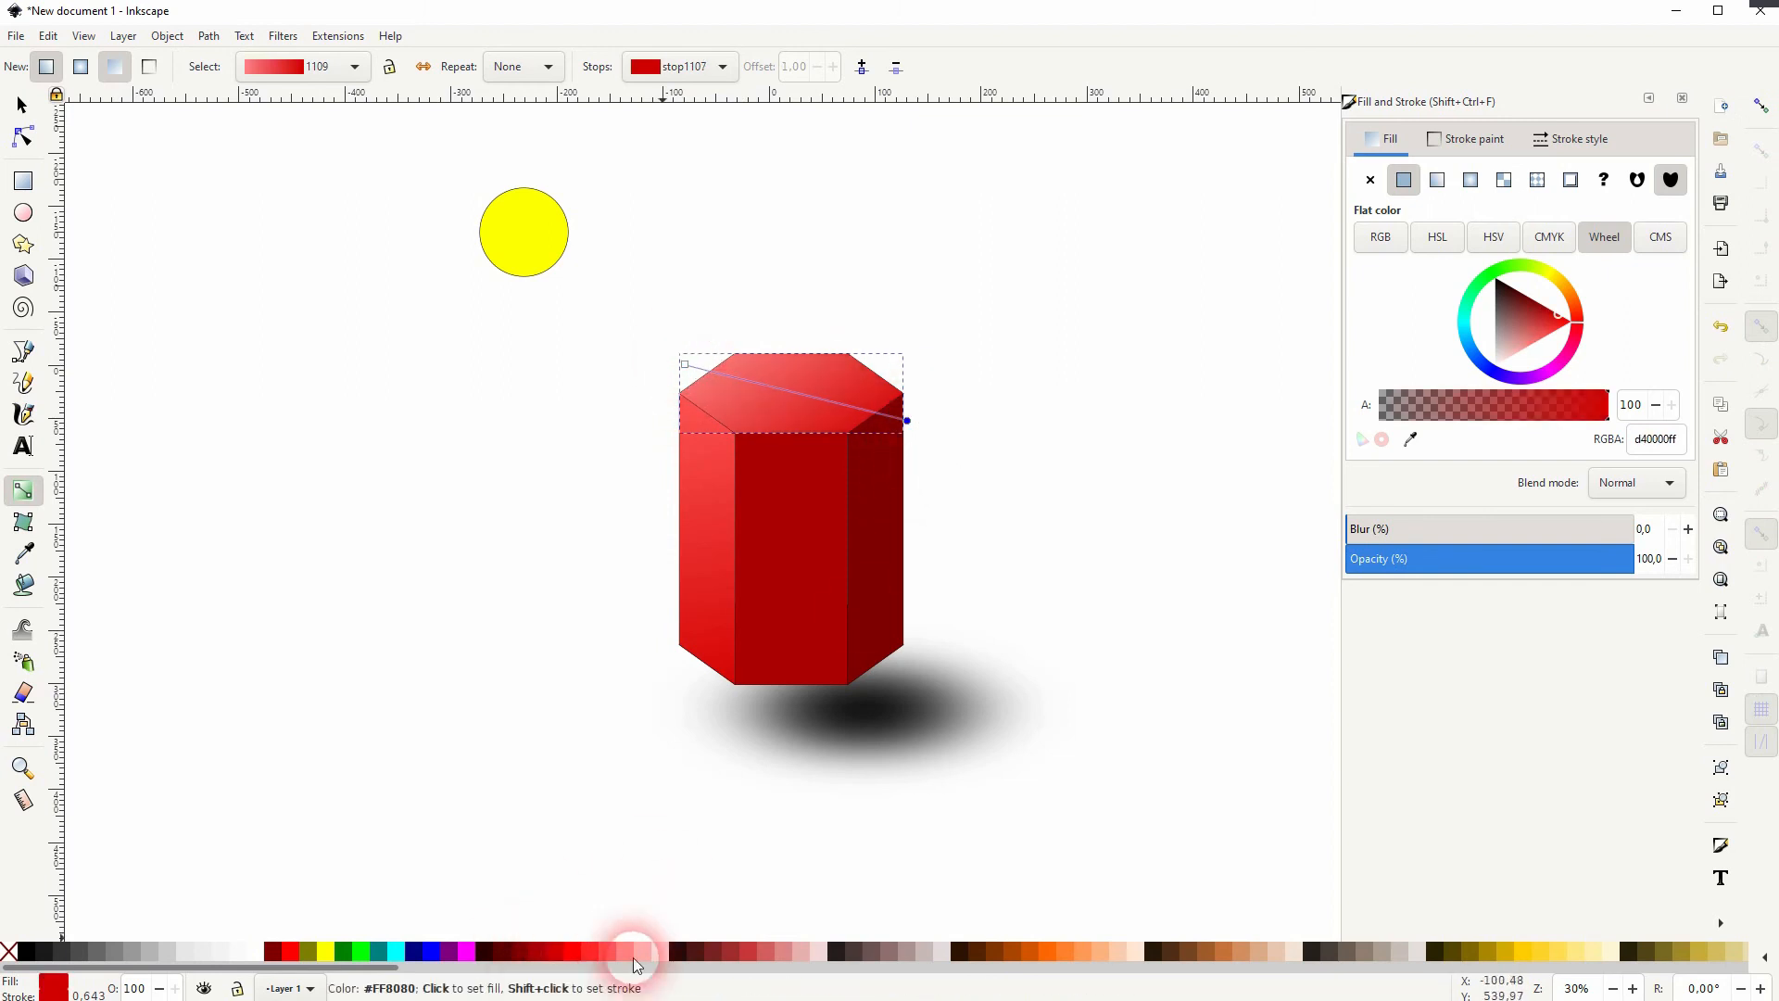
{"action": "left_click", "coordinate": [685, 364]}
{"action": "left_click", "coordinate": [597, 952]}
{"action": "left_click", "coordinate": [22, 107]}
{"action": "left_click", "coordinate": [667, 587]}
Step: Recolor the left face's gradient from ff2a2a to a darker red and move its start inward and its end further right
{"action": "left_click", "coordinate": [699, 593]}
{"action": "left_click", "coordinate": [23, 491]}
{"action": "left_click", "coordinate": [654, 397]}
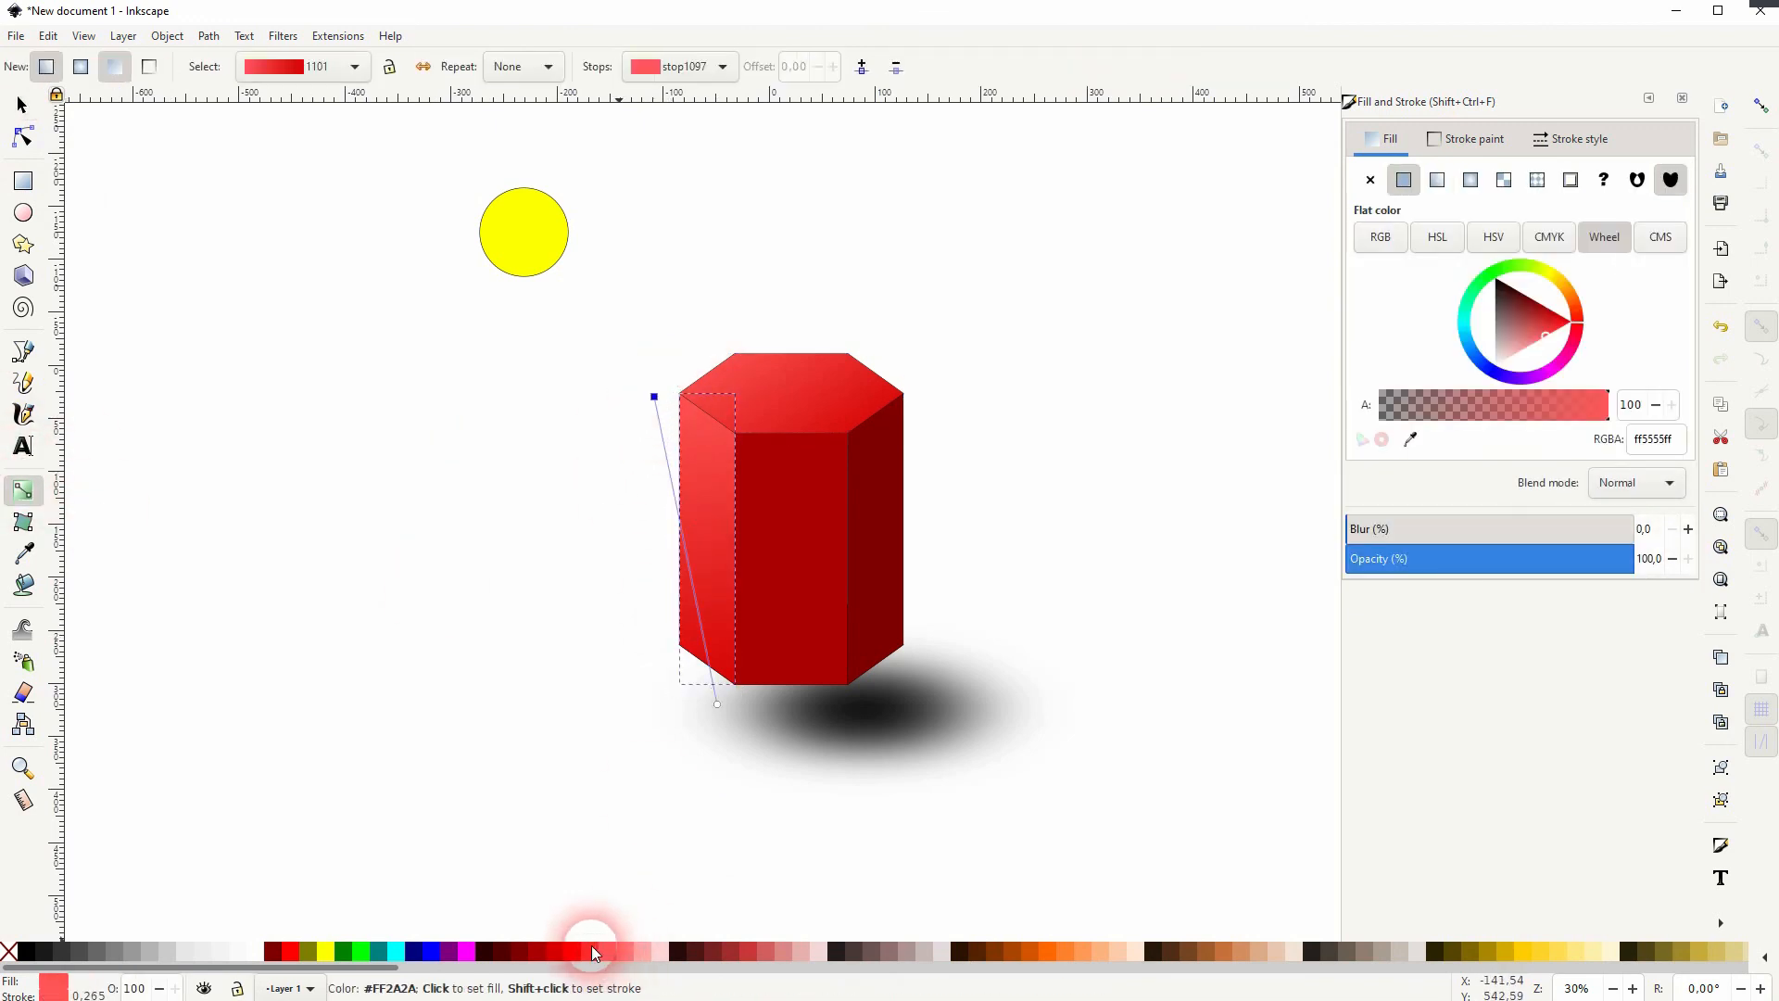
{"action": "left_click", "coordinate": [595, 951]}
{"action": "left_click", "coordinate": [717, 704]}
{"action": "left_click", "coordinate": [540, 951]}
{"action": "left_click_drag", "start_coordinate": [718, 705], "coordinate": [749, 699]}
{"action": "left_click_drag", "start_coordinate": [654, 396], "coordinate": [672, 406]}
{"action": "left_click", "coordinate": [524, 643]}
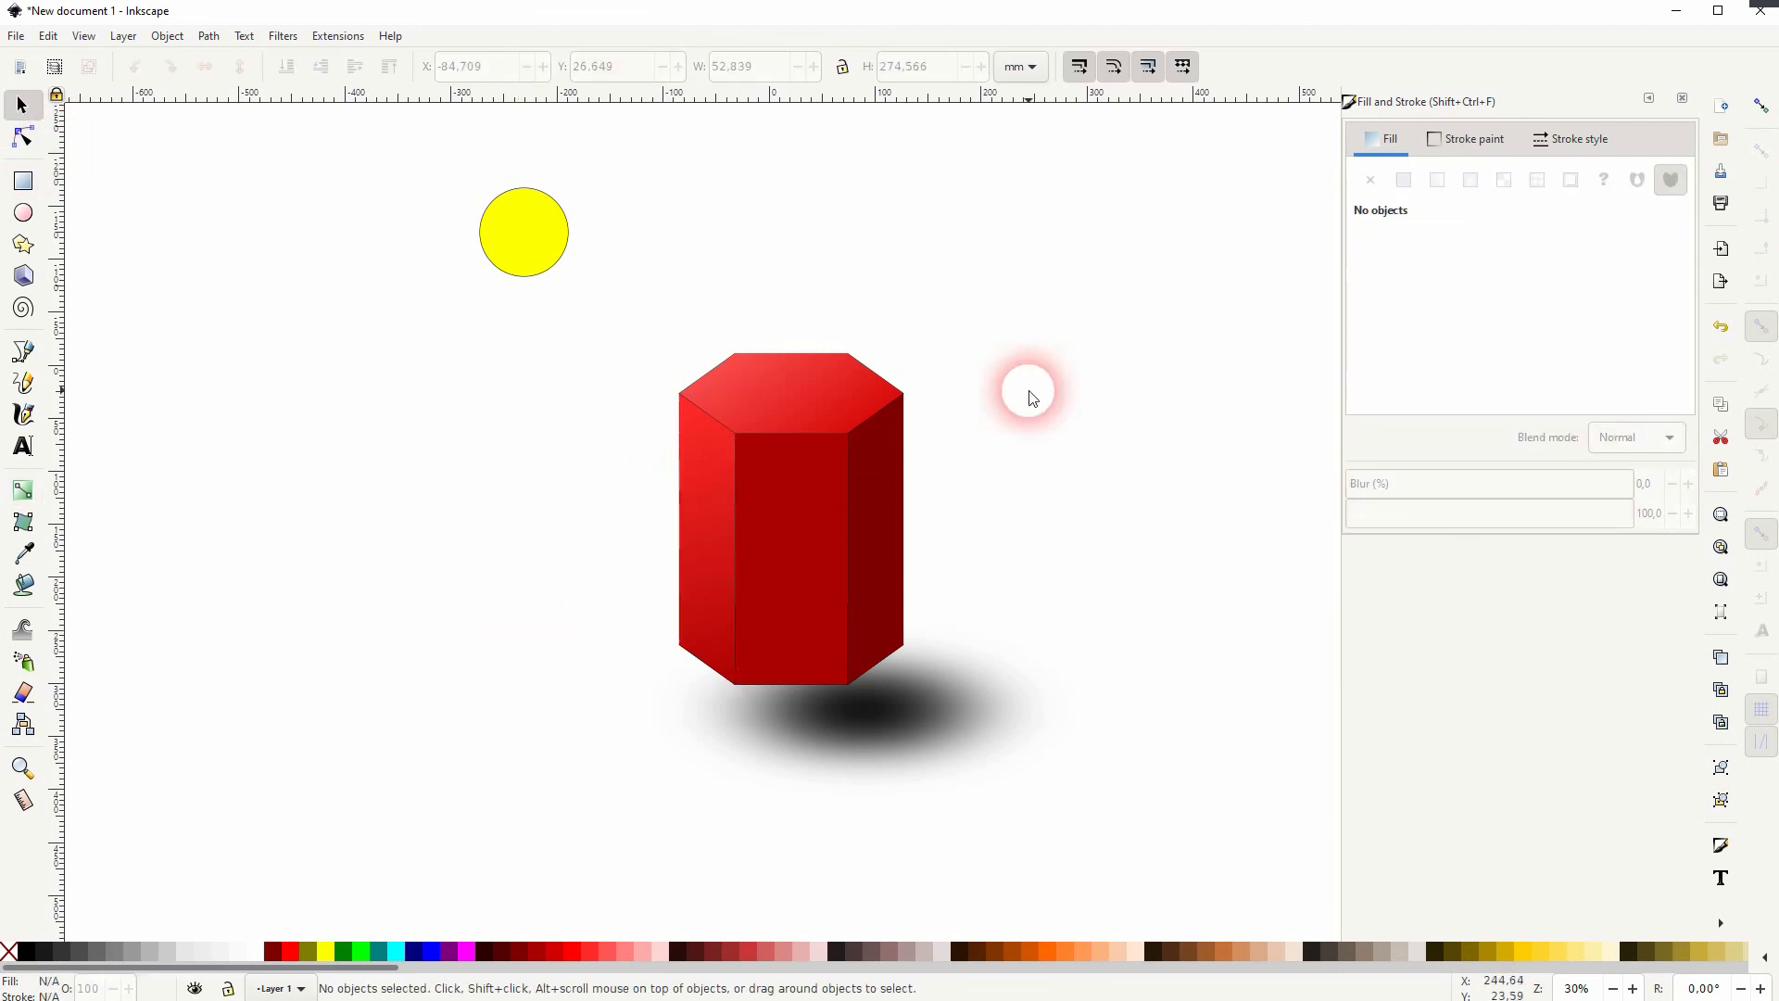
Step: Group the prism's five shapes, group the prism with its blurred shadow, and close the Fill and Stroke settings
{"action": "left_click_drag", "start_coordinate": [615, 810], "coordinate": [1084, 302]}
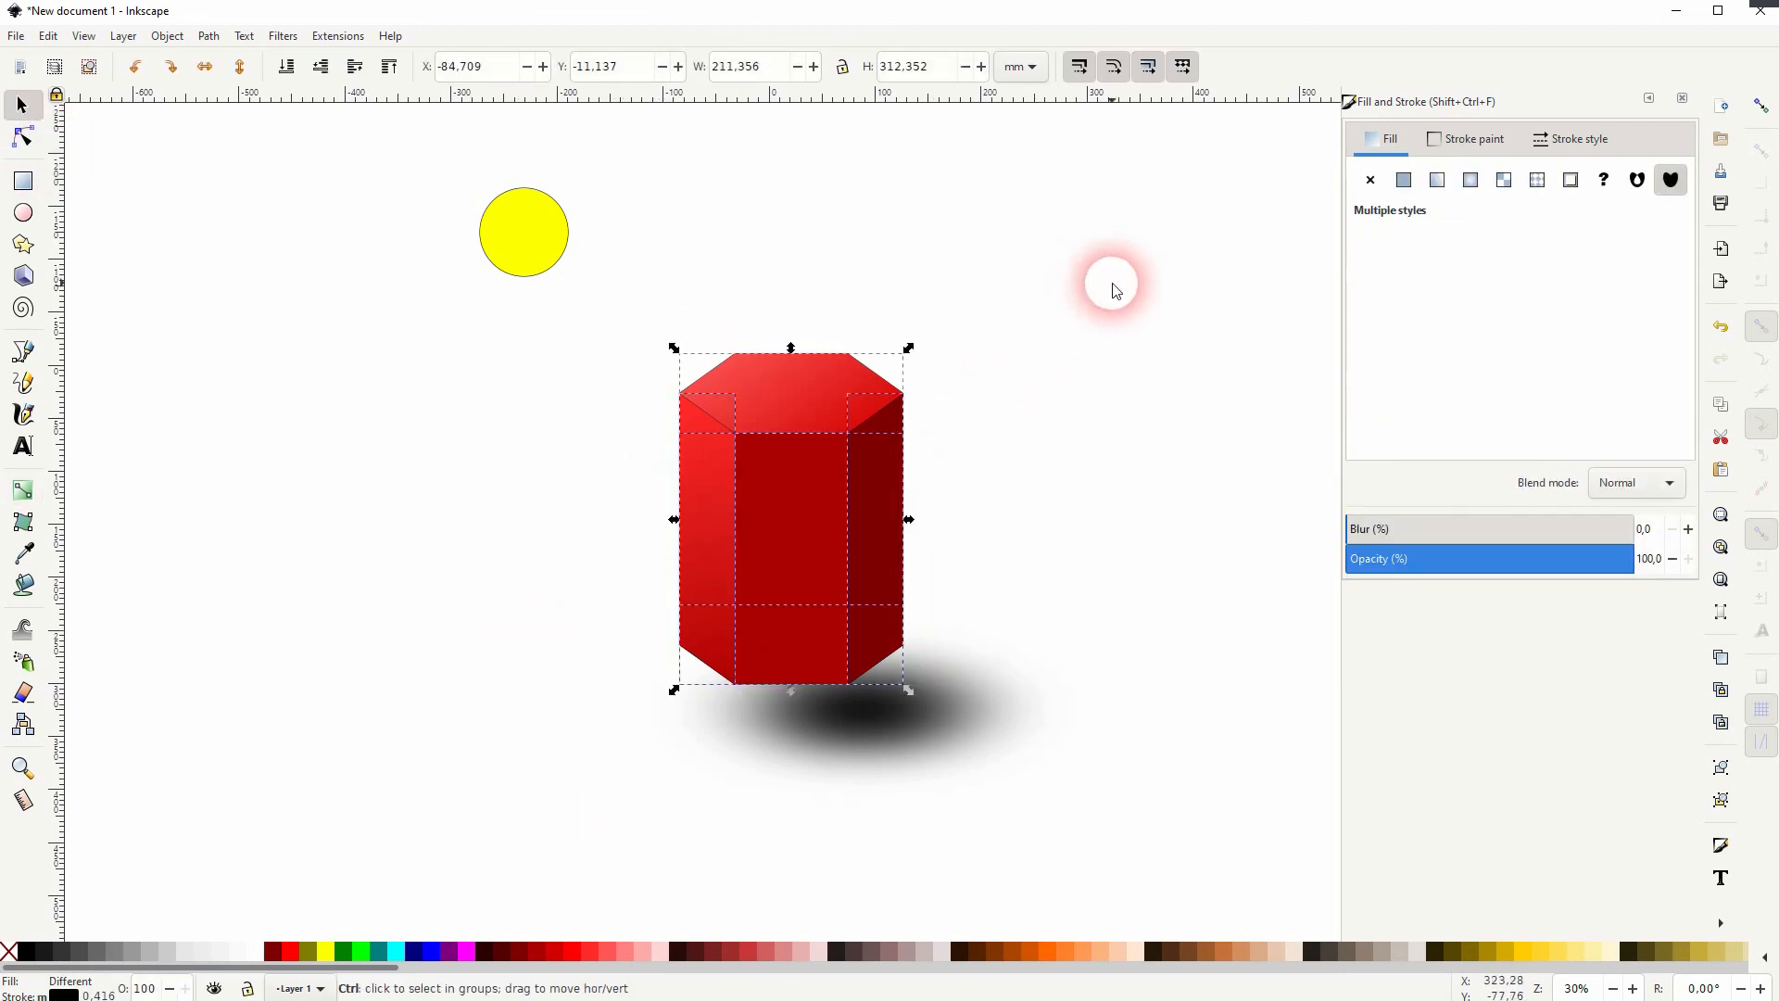
{"action": "key", "text": "ctrl+g"}
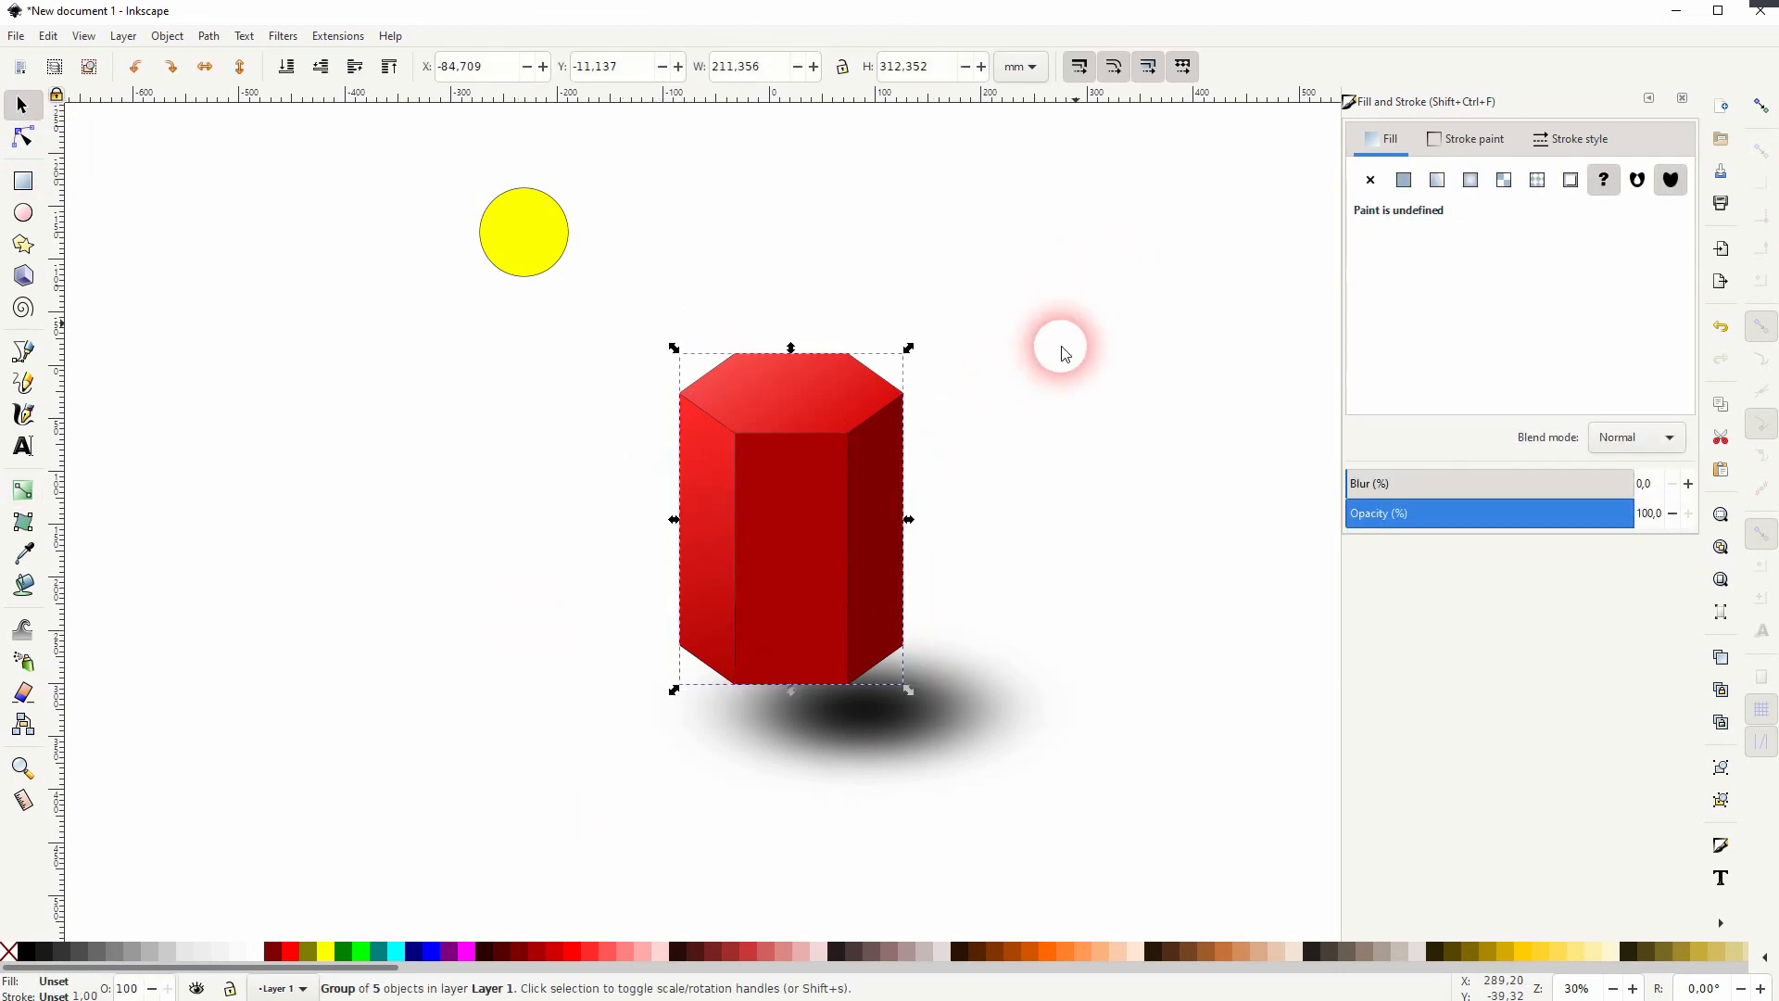
{"action": "left_click", "coordinate": [904, 721]}
{"action": "left_click_drag", "start_coordinate": [621, 840], "coordinate": [1141, 289]}
{"action": "key", "text": "ctrl+g"}
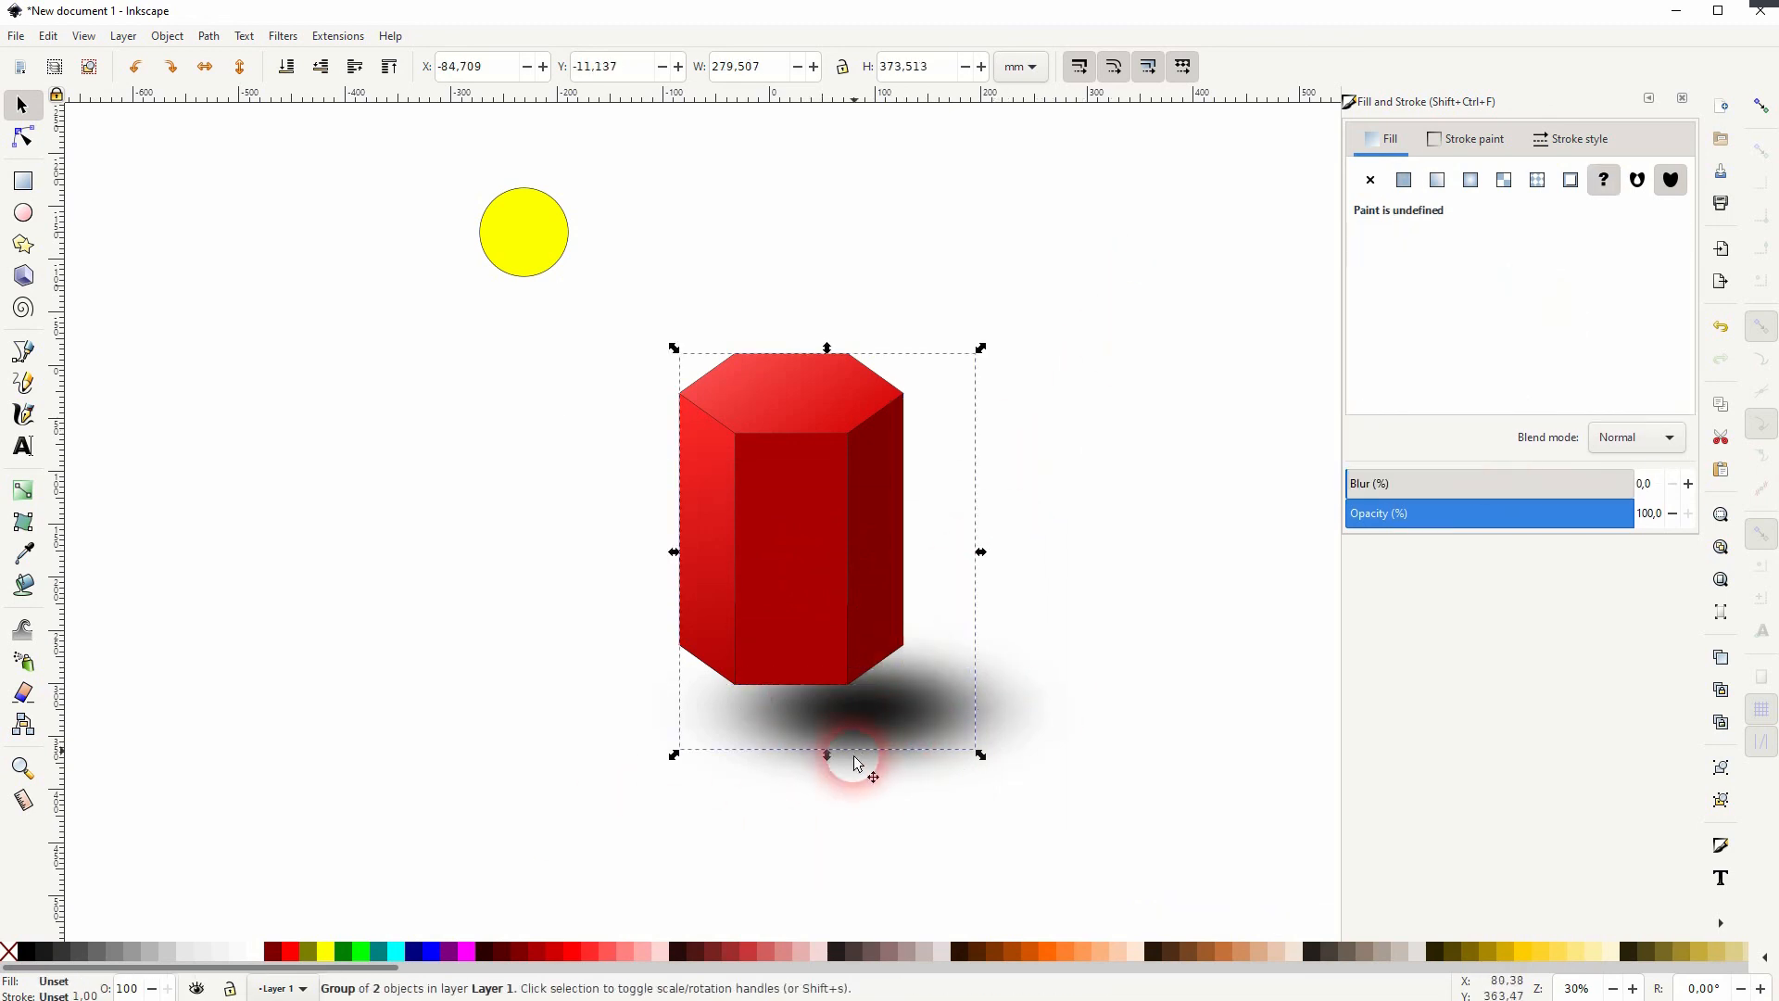
{"action": "left_click", "coordinate": [1132, 603]}
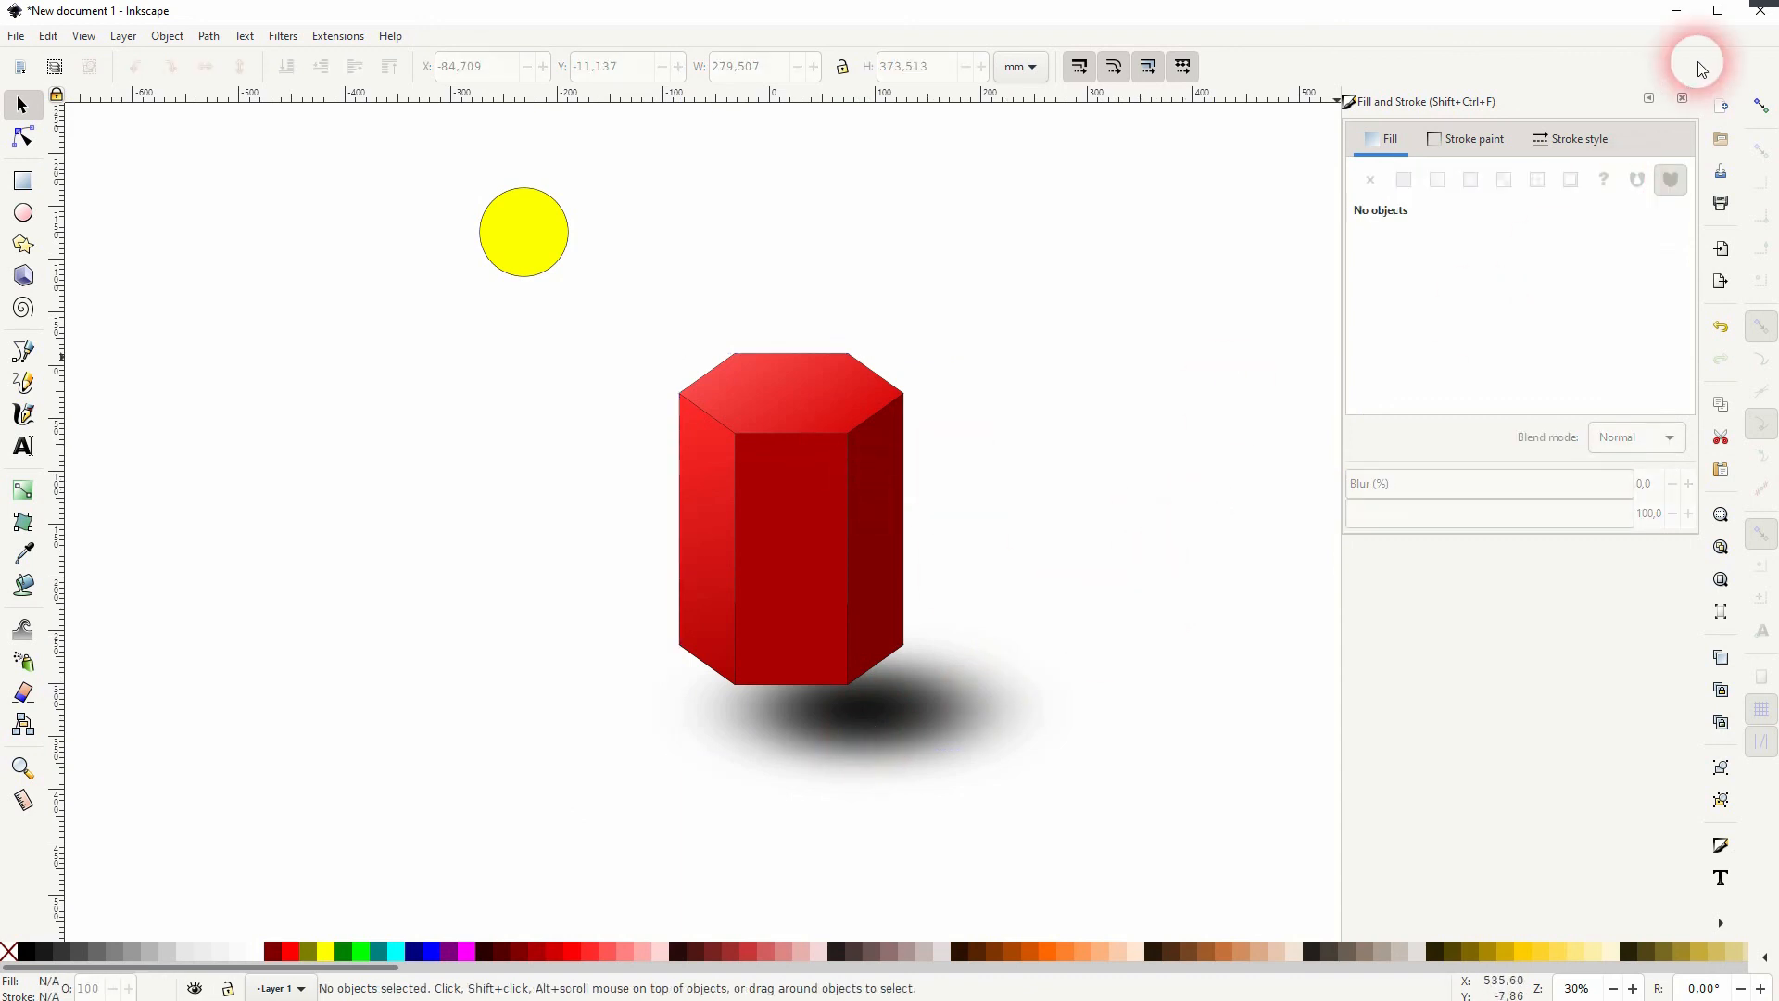
{"action": "left_click", "coordinate": [1680, 100]}
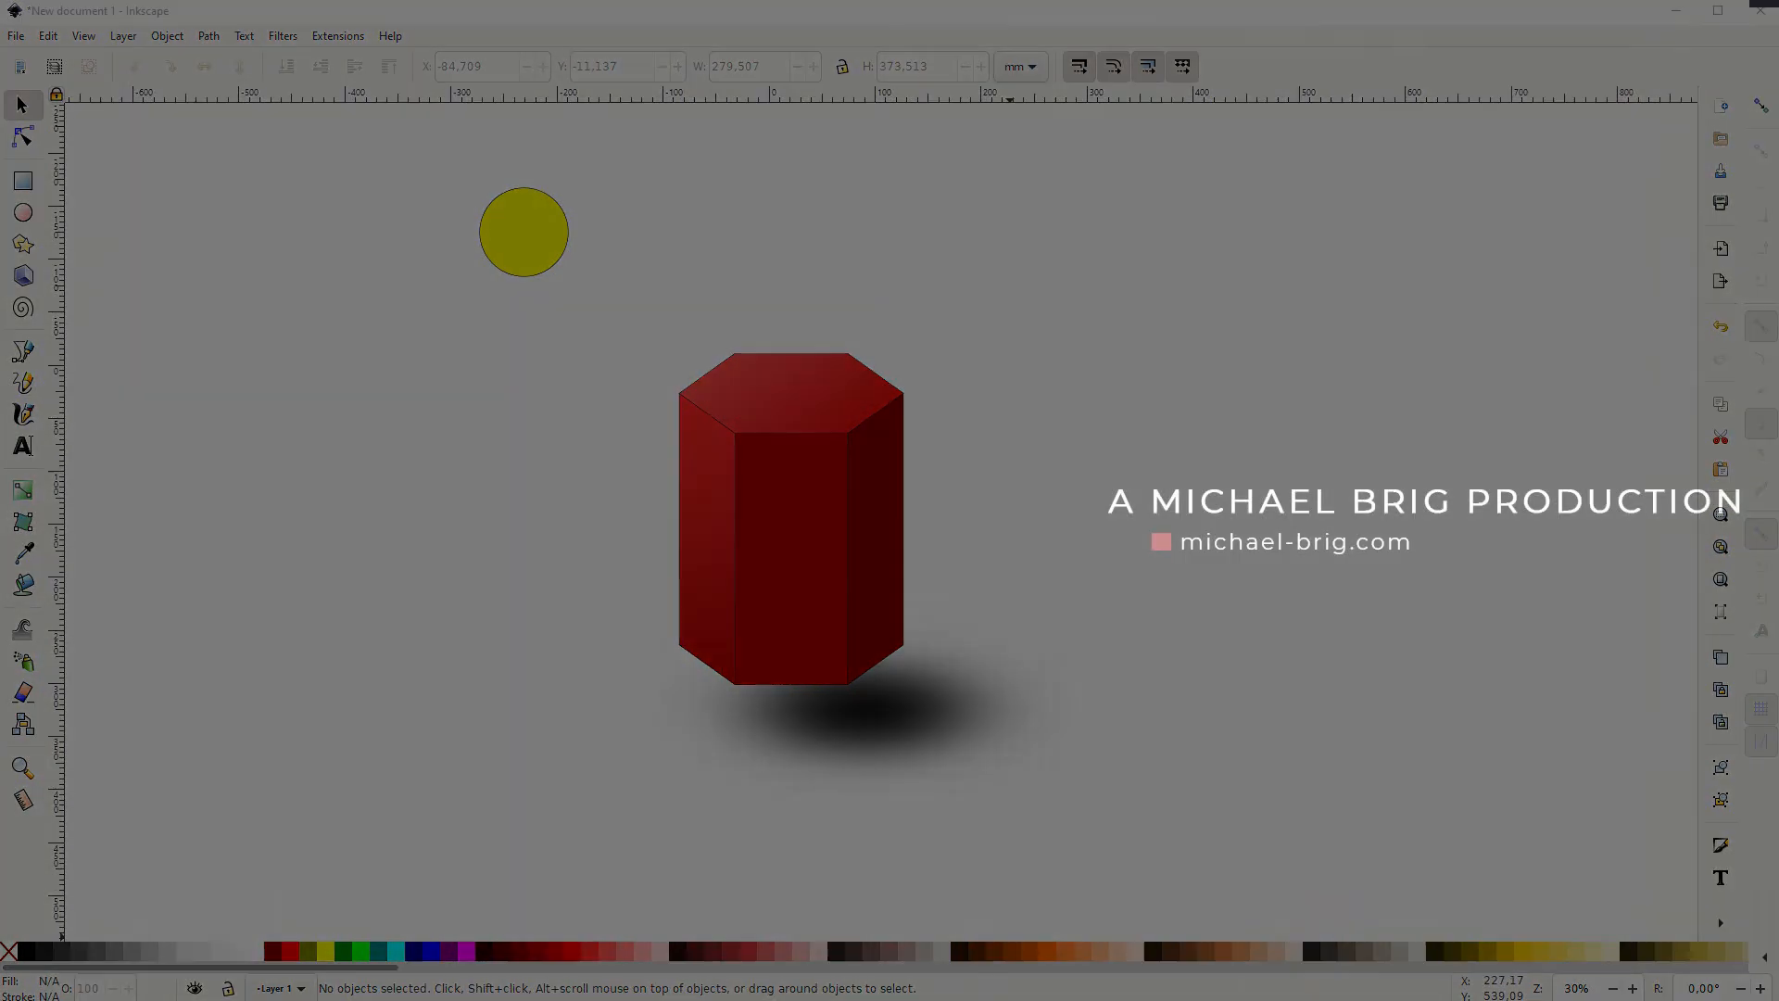